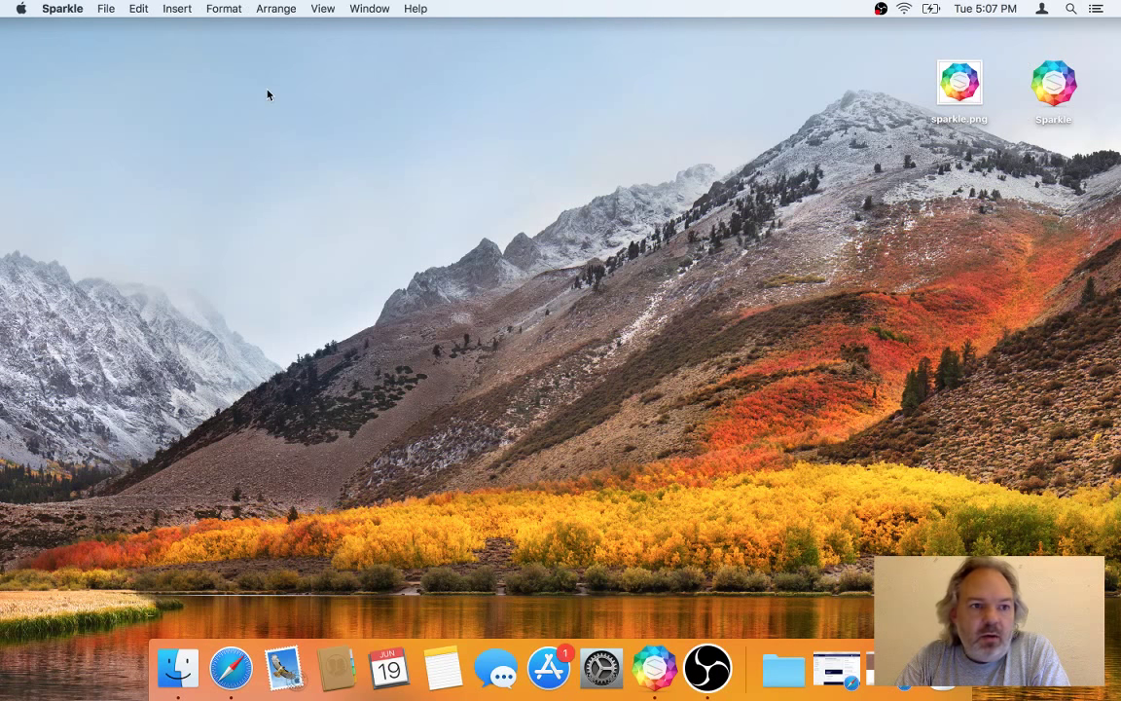
# Step: Bring Sparkle forward, showing the project with English, German, French pages and Page 7
pyautogui.click(106, 7)
# Step: Close the multilingual site and the untitled documents, discarding the new one without saving
pyautogui.click(118, 40)
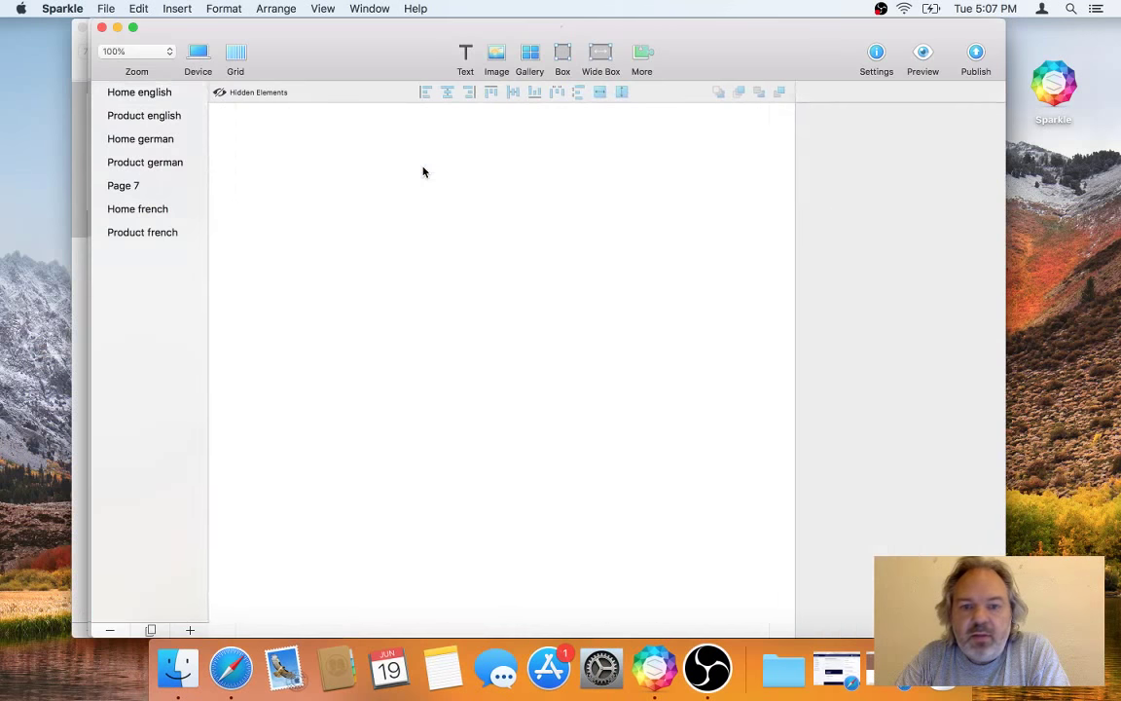
pyautogui.press('super+w')
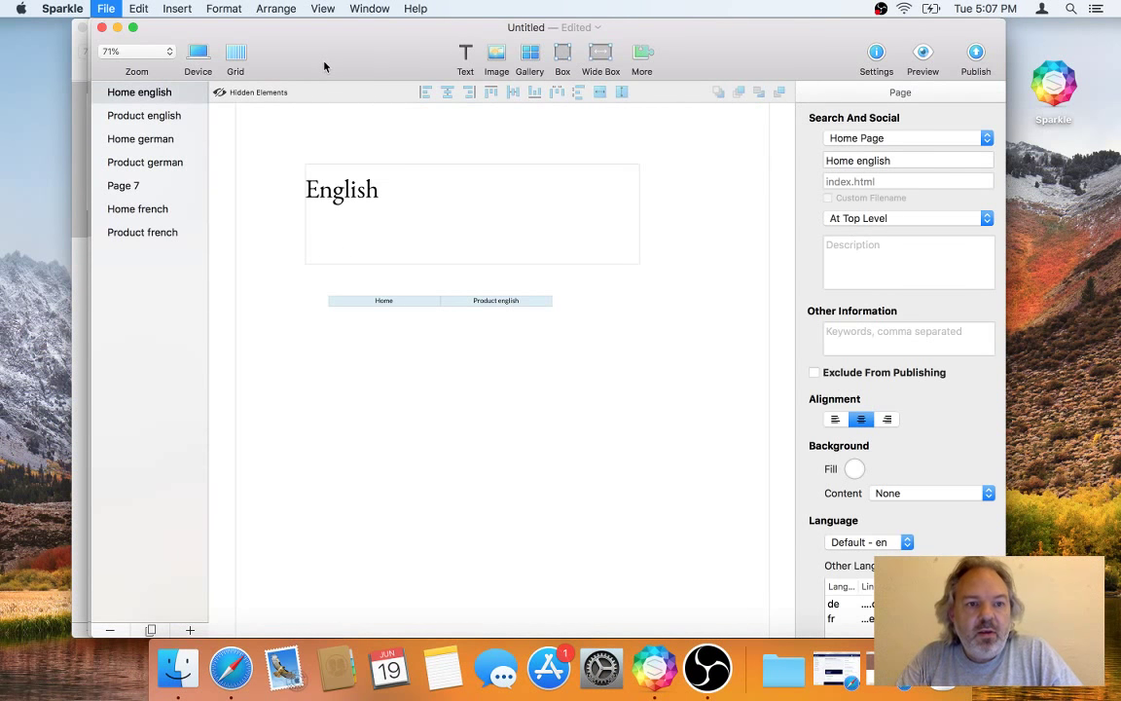
pyautogui.click(473, 244)
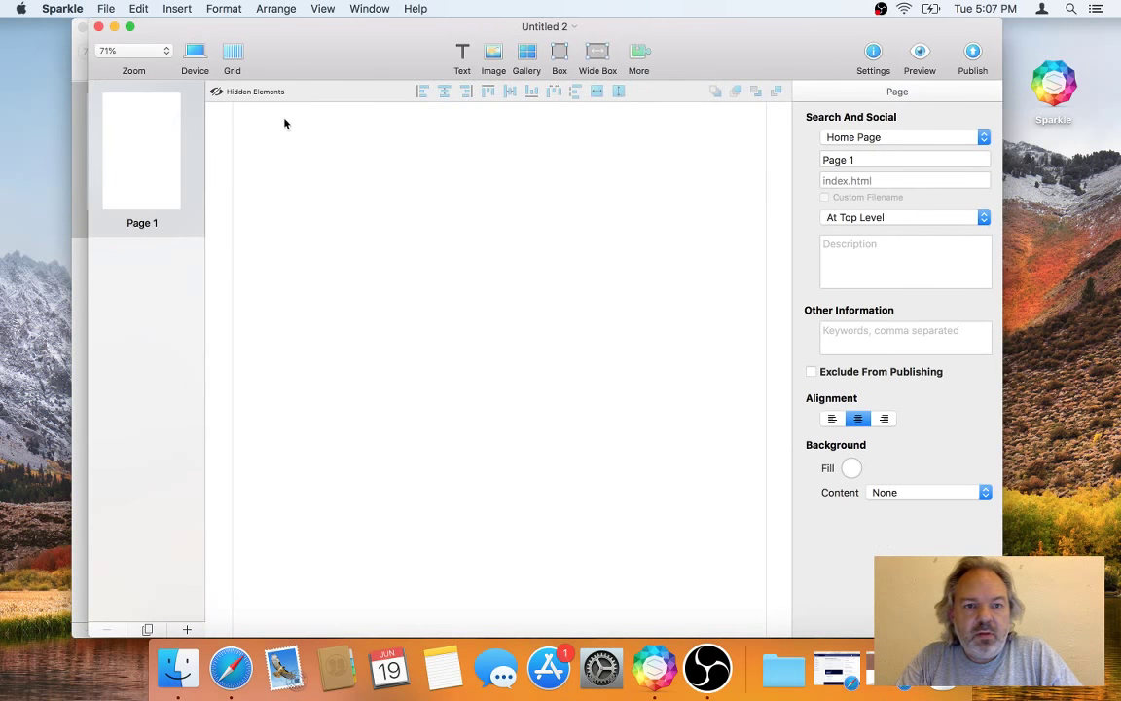
pyautogui.press('super+w')
pyautogui.press('super+w')
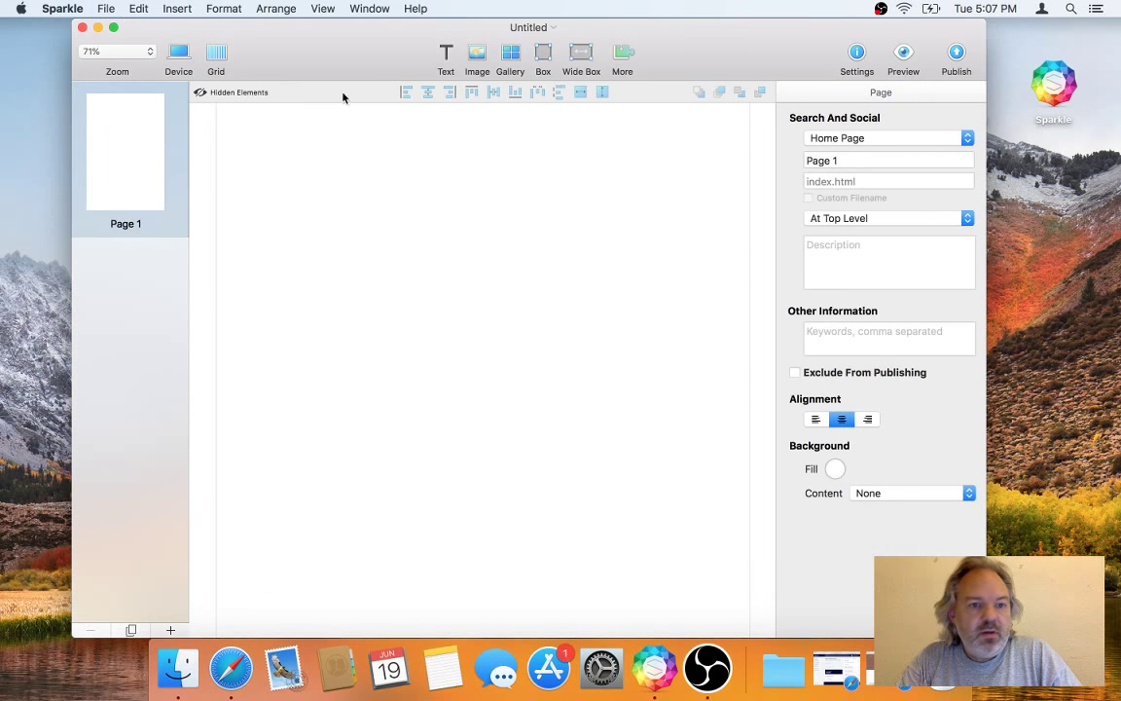
pyautogui.press('super+w')
# Step: Return to Sparkle with a blank Page 1 document, then restore the Biscuiterie browser window
pyautogui.click(391, 172)
pyautogui.press('super+n')
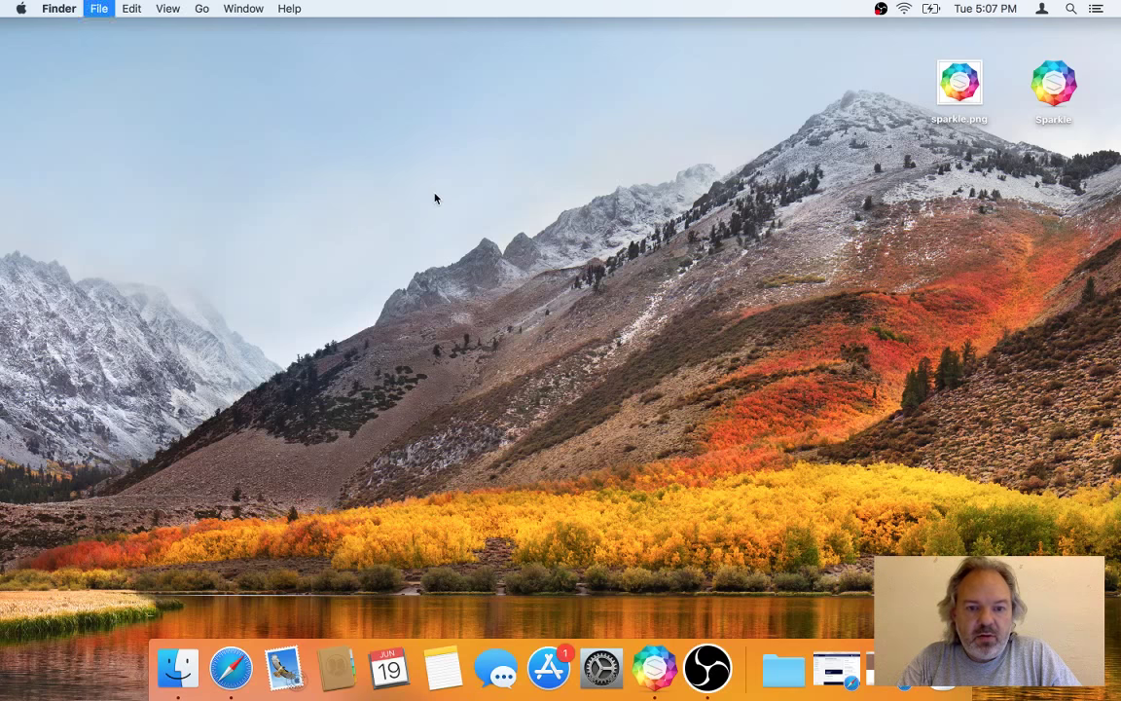
pyautogui.press('super+w')
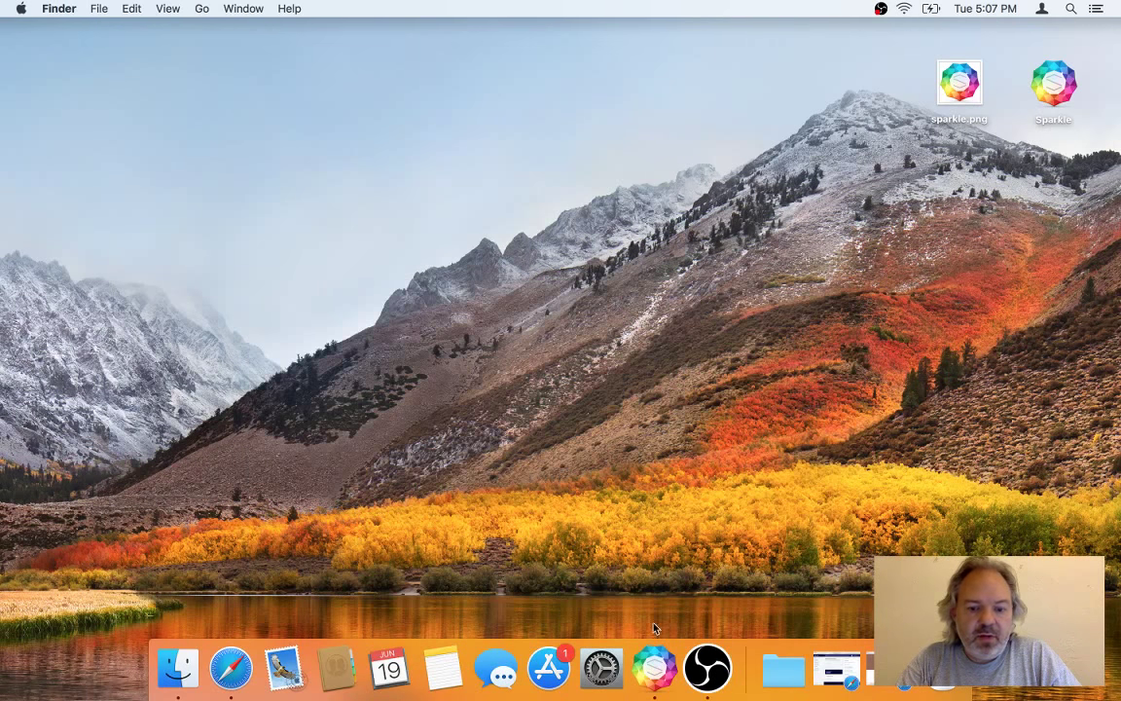
pyautogui.click(654, 668)
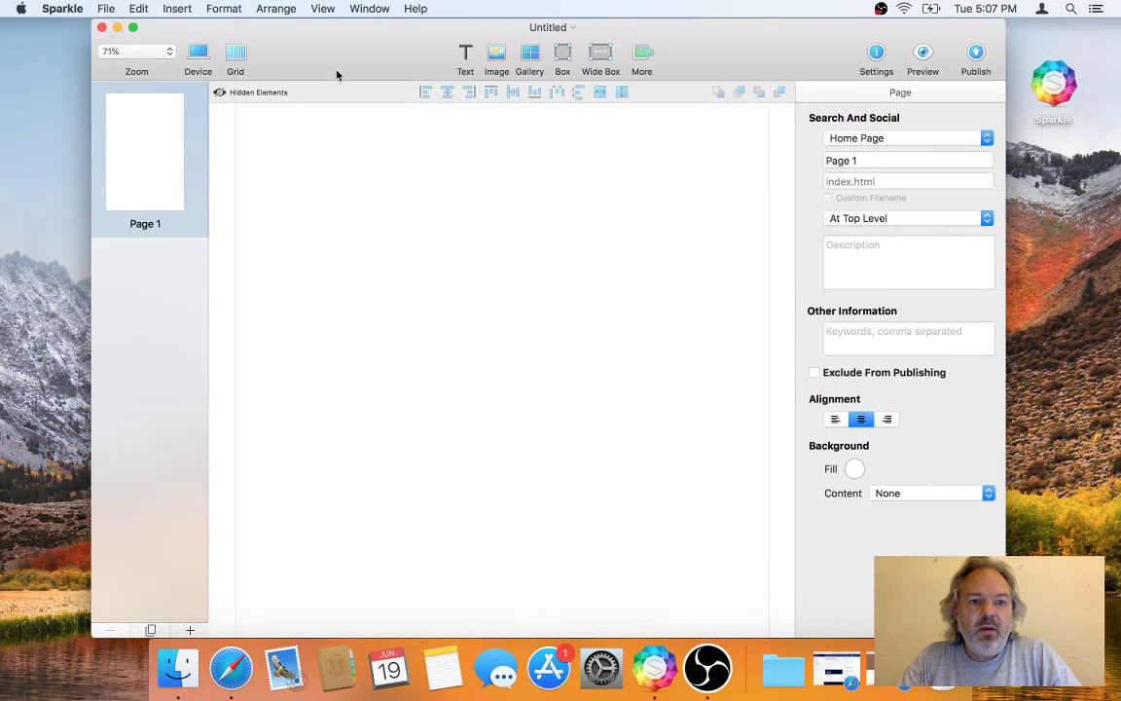
pyautogui.moveTo(336, 63)
pyautogui.mouseDown()
pyautogui.moveTo(339, 77)
pyautogui.moveTo(330, 39)
pyautogui.mouseUp()
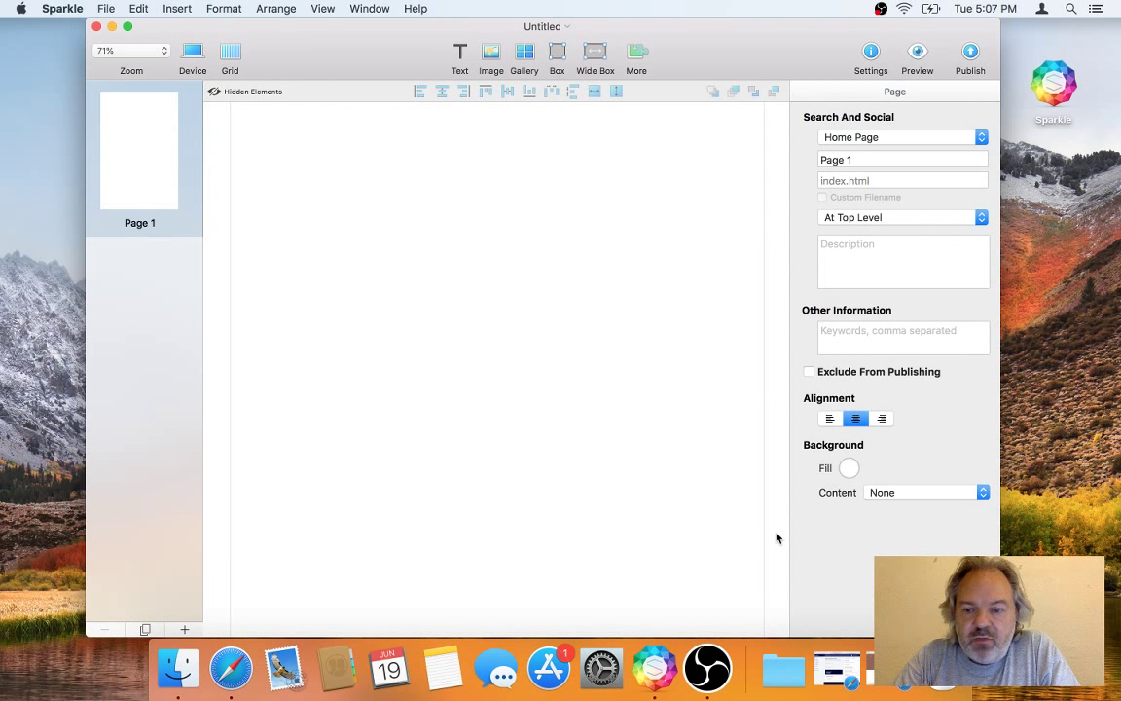
pyautogui.click(866, 667)
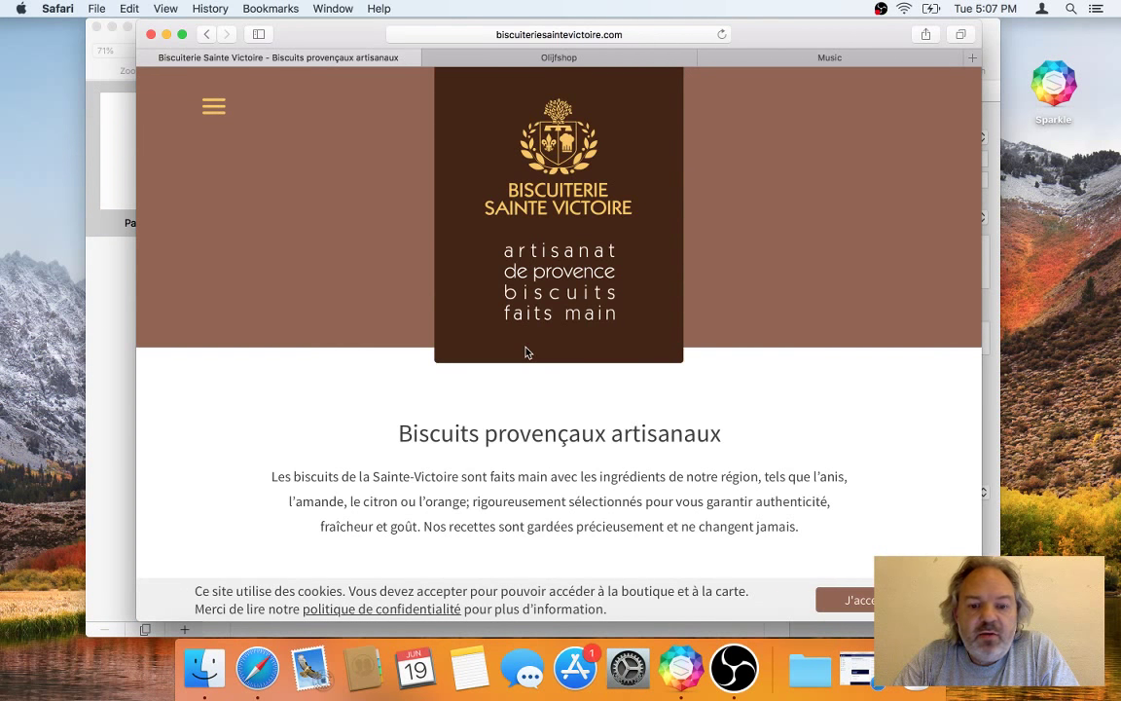
# Step: Open the Délices à l'Orange product details from the Biscuiterie product list
pyautogui.scroll(1, 496, 472)
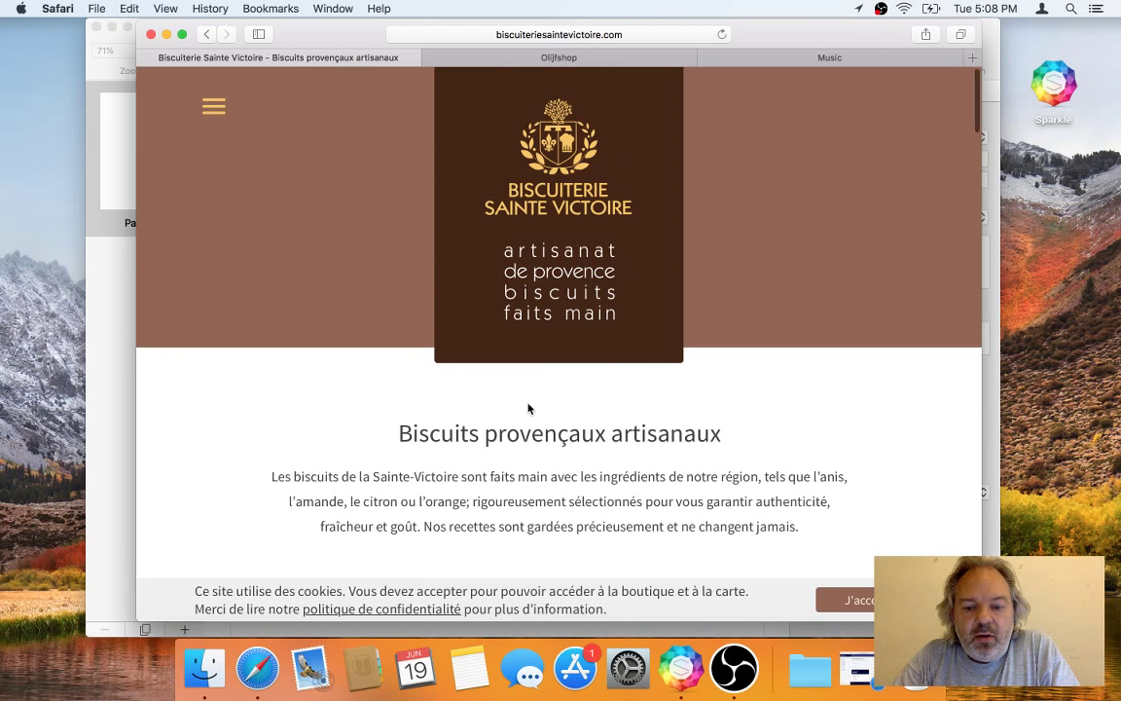
pyautogui.scroll(-5, 528, 408)
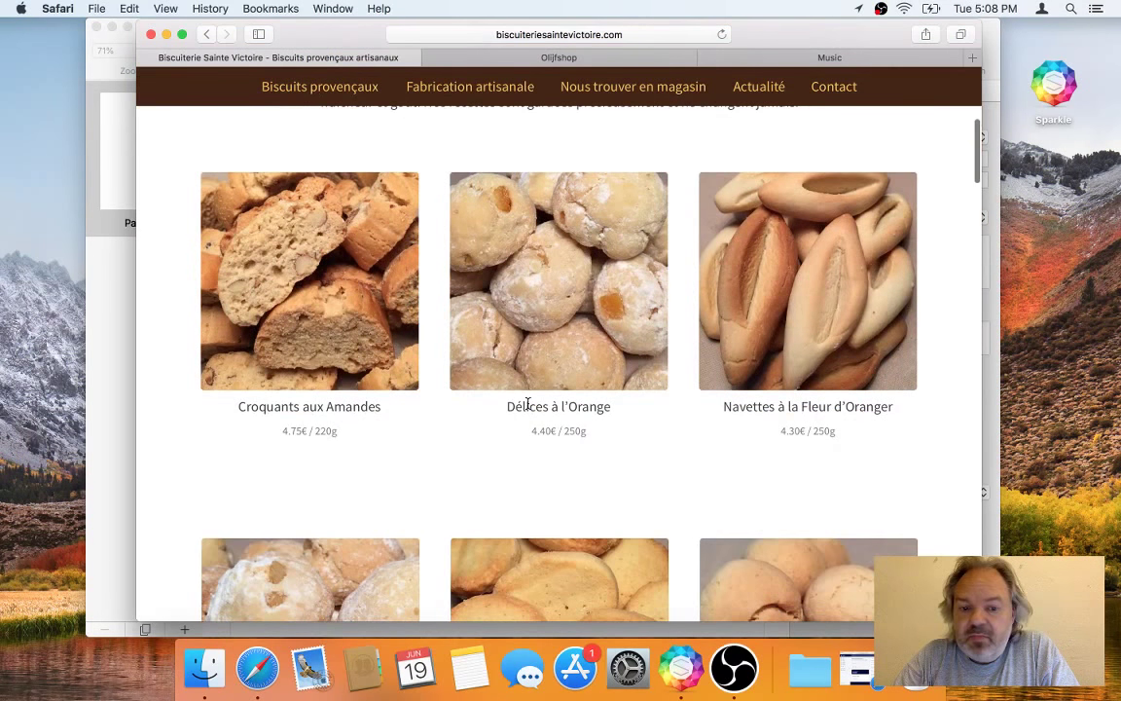
pyautogui.scroll(-3, 527, 404)
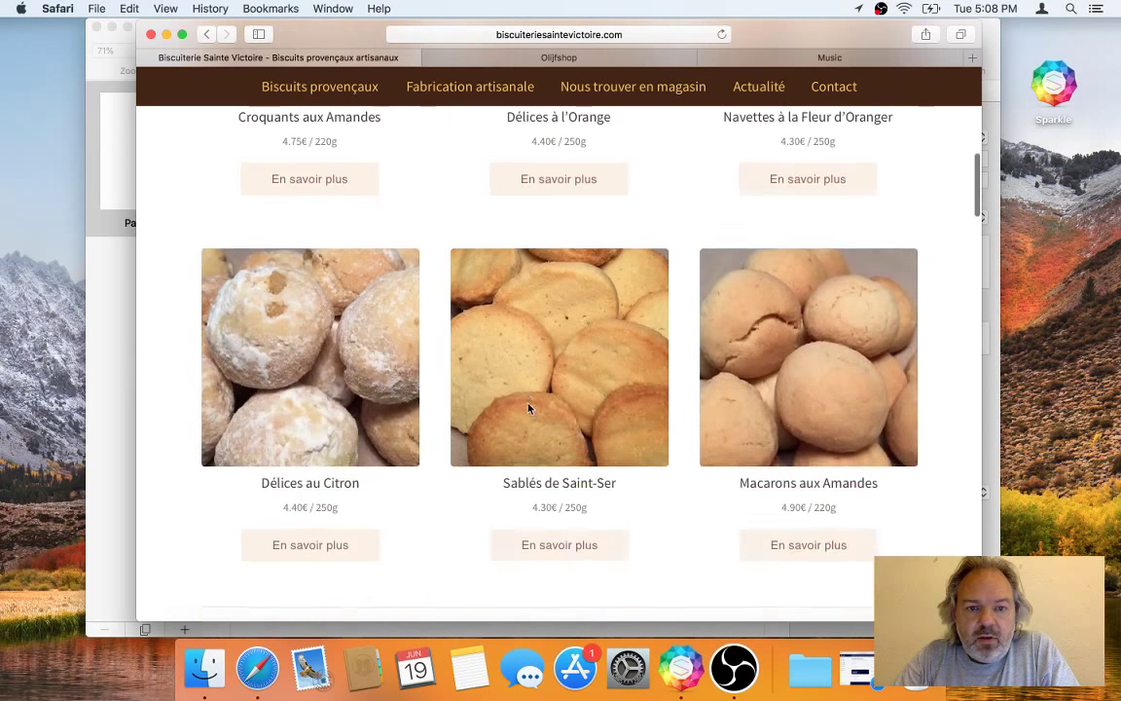
pyautogui.scroll(2, 529, 409)
pyautogui.scroll(1, 529, 409)
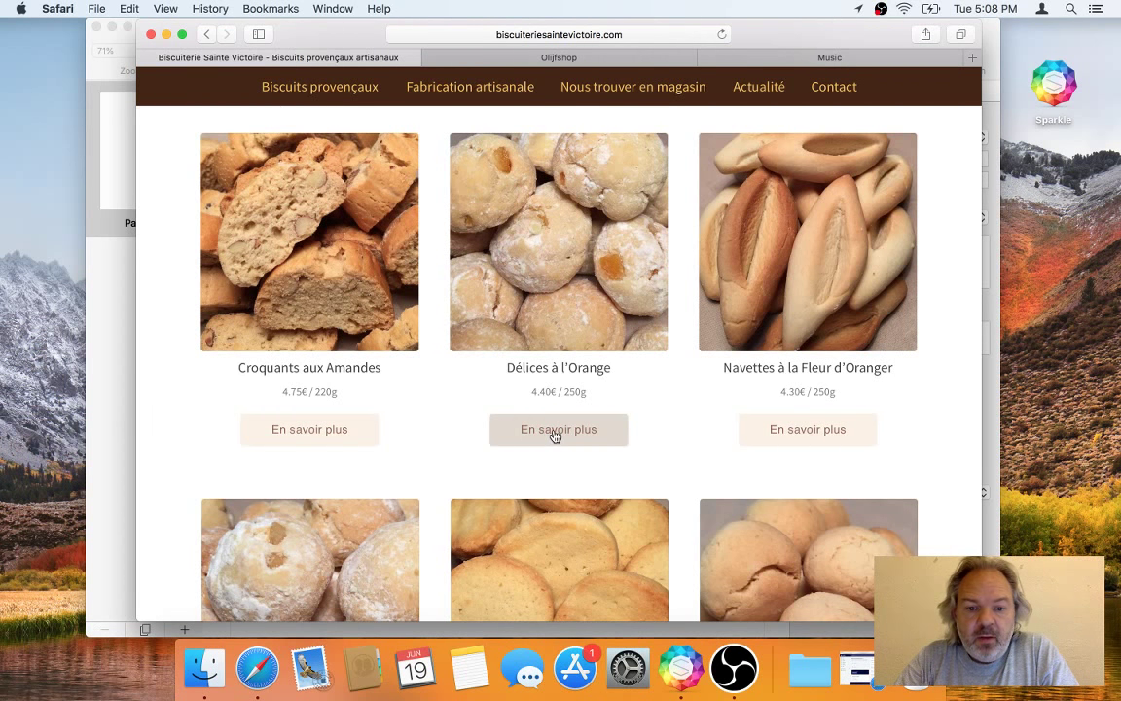
pyautogui.click(555, 435)
# Step: Add Délices à l'Orange to the cart, giving 1 × 4.40€
pyautogui.scroll(-2, 553, 436)
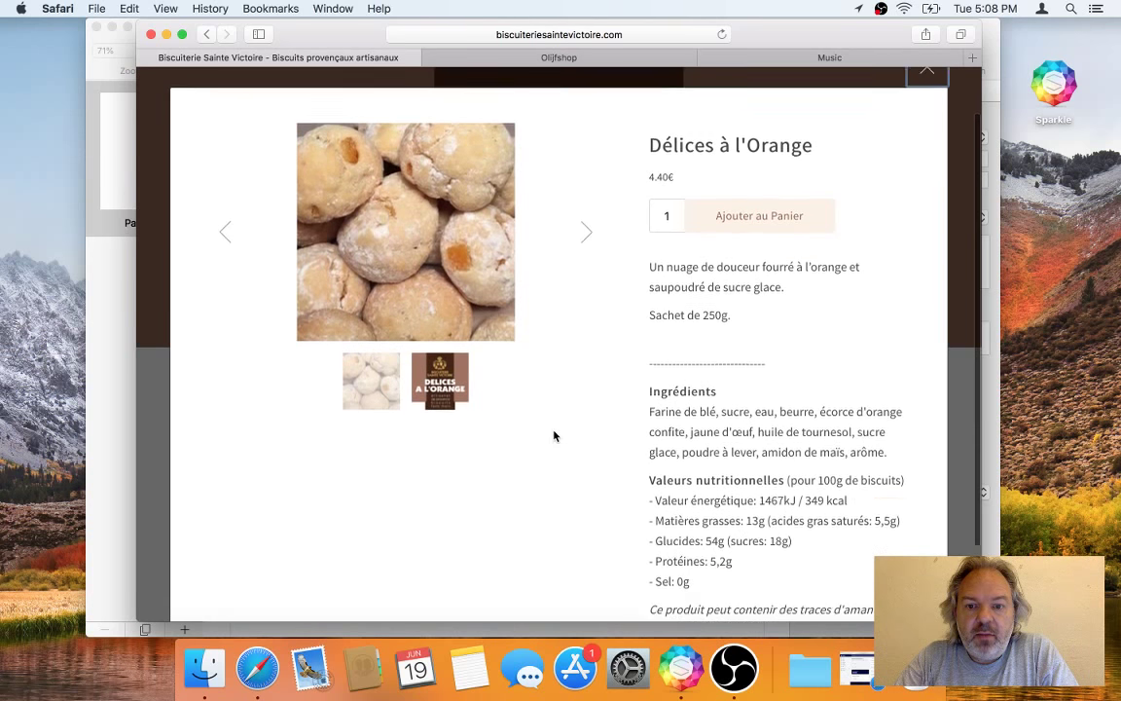
pyautogui.scroll(-1, 554, 435)
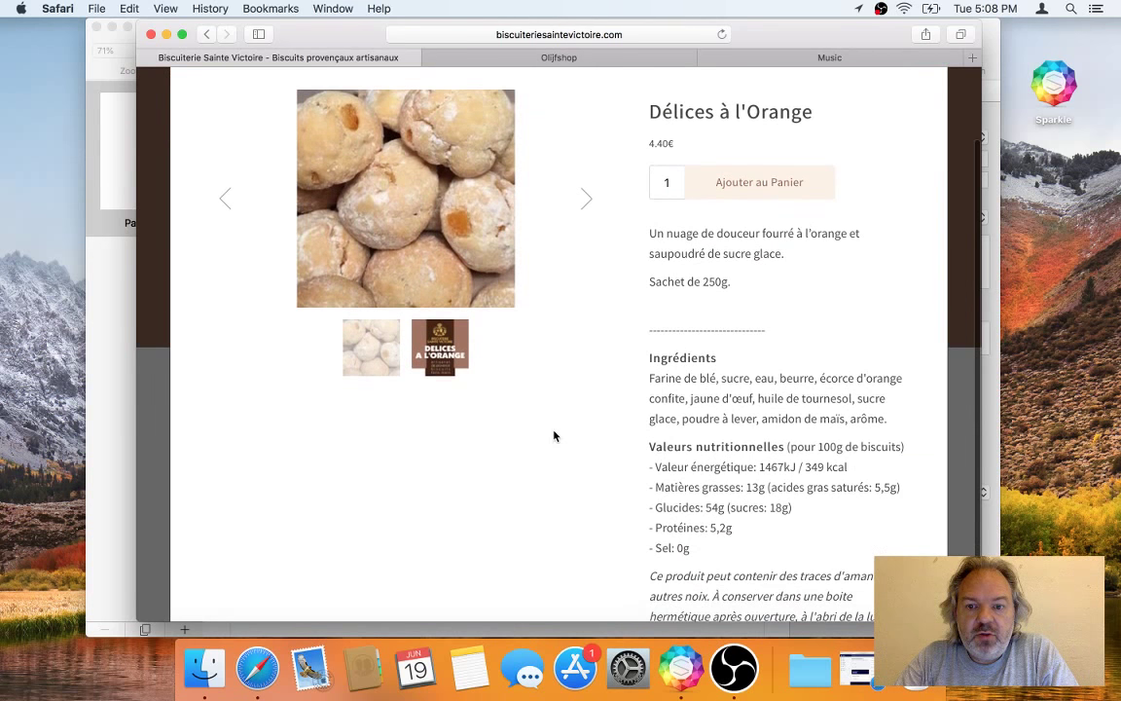
pyautogui.click(757, 199)
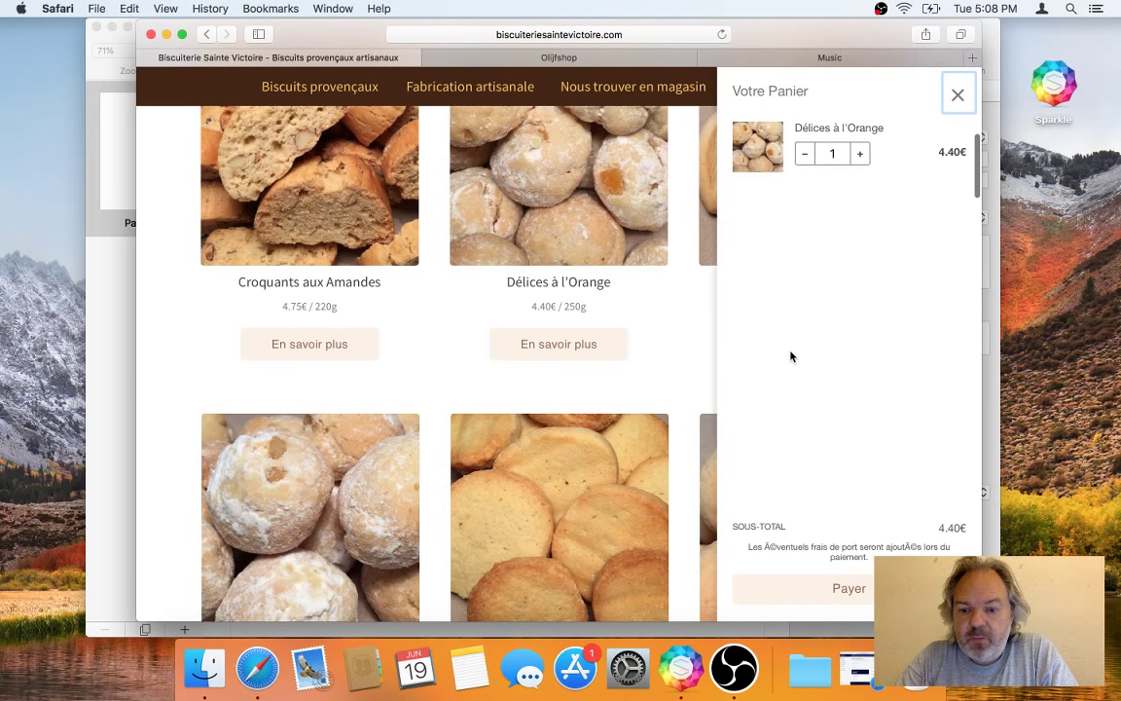
pyautogui.scroll(-4, 791, 357)
pyautogui.scroll(10, 791, 357)
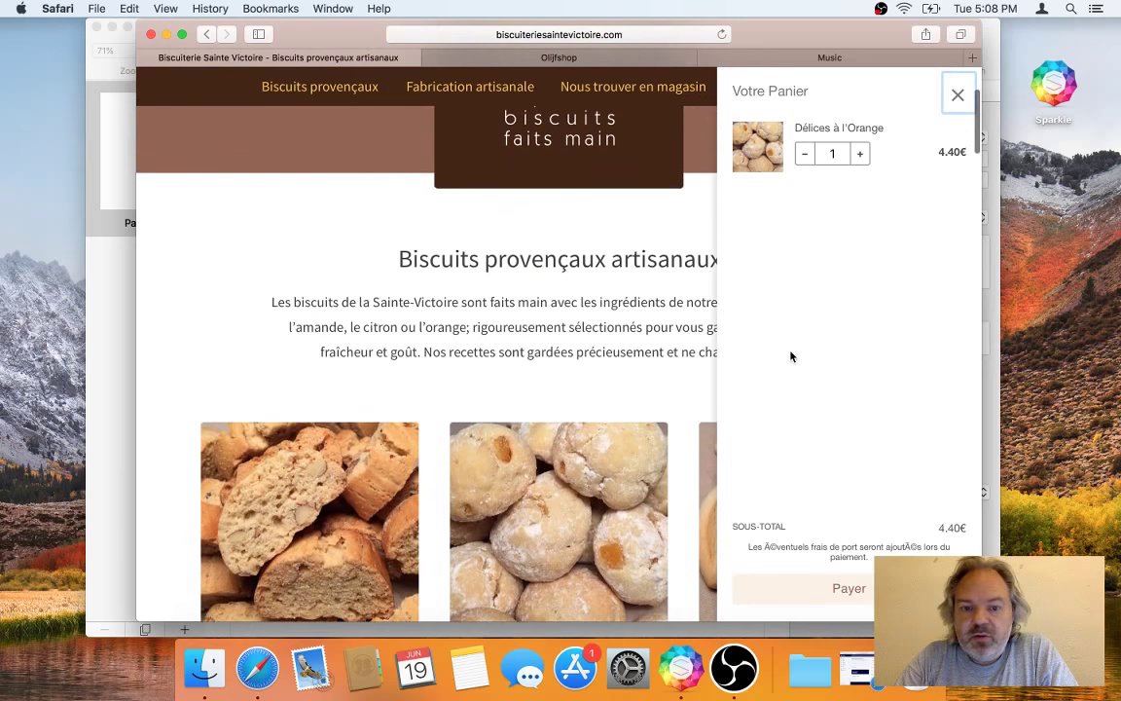
pyautogui.click(849, 590)
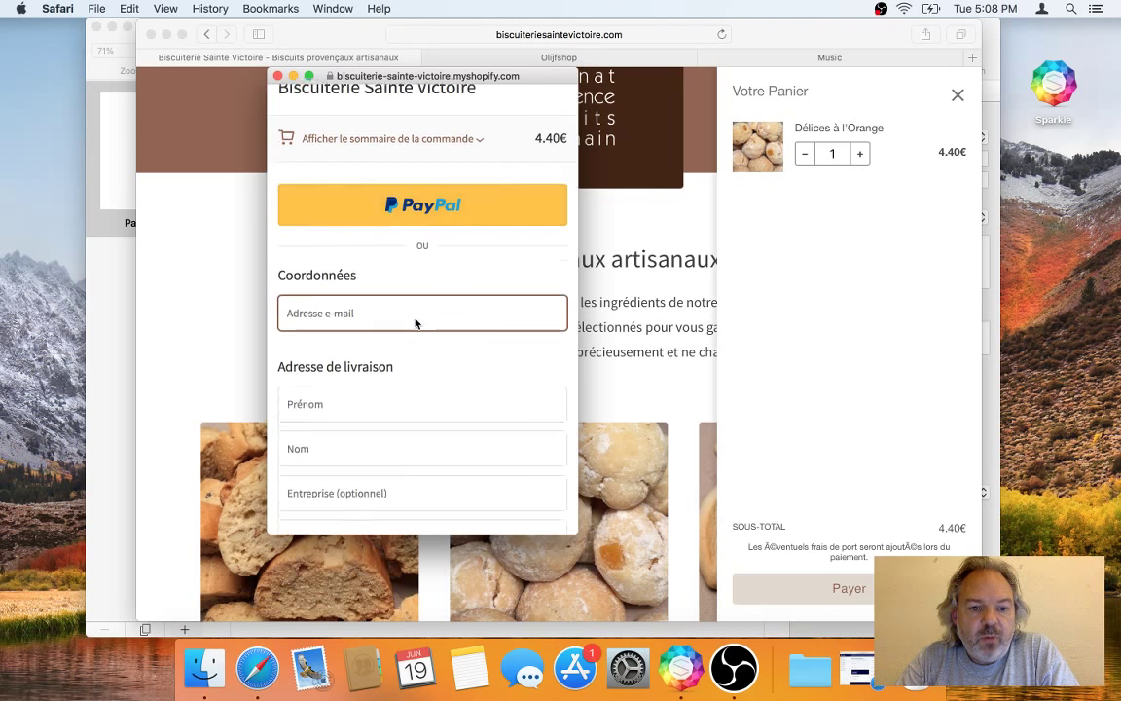
pyautogui.scroll(-10, 415, 321)
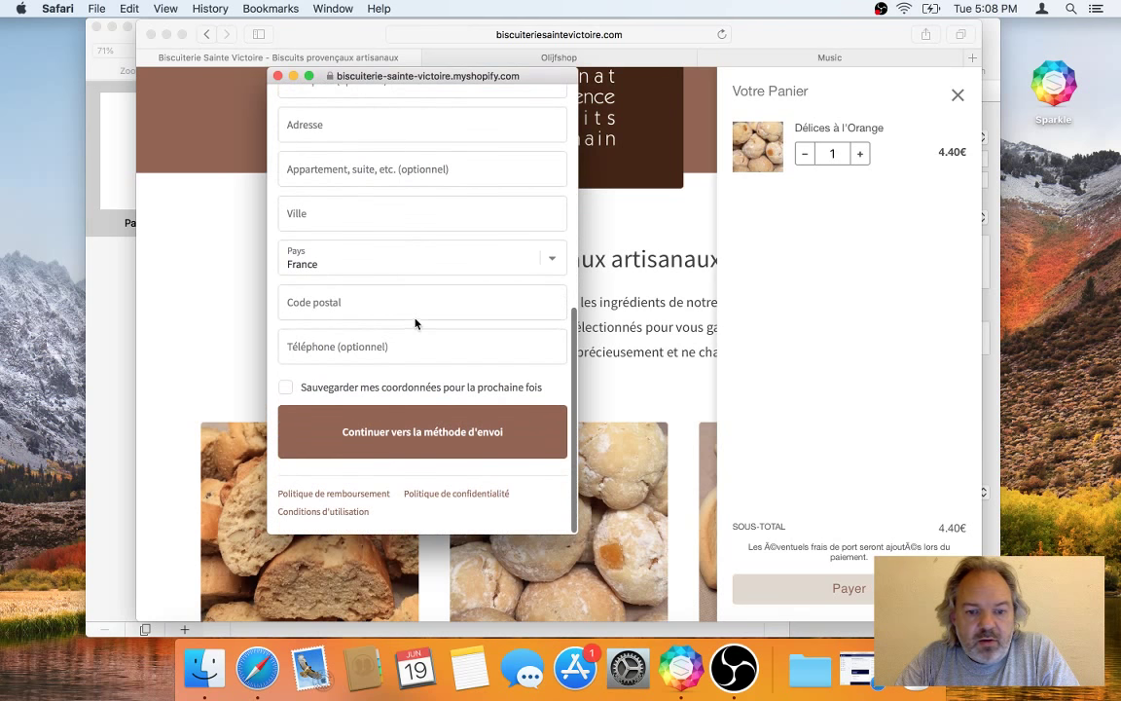
pyautogui.scroll(10, 415, 319)
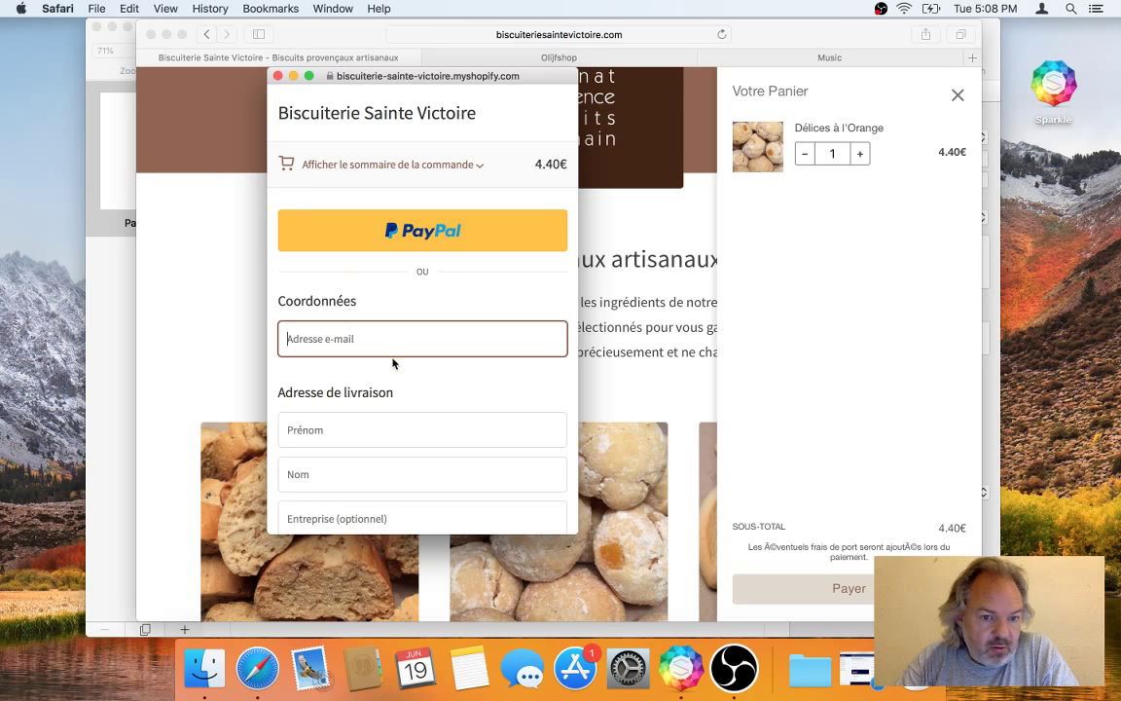
pyautogui.click(336, 339)
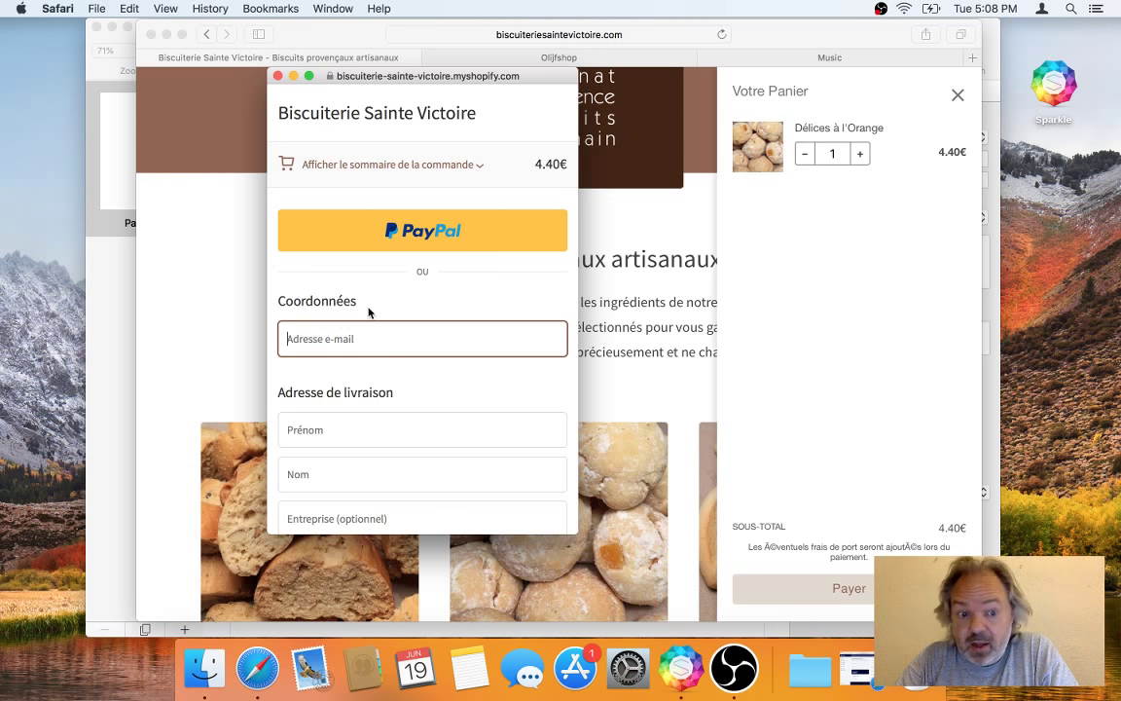
pyautogui.click(278, 76)
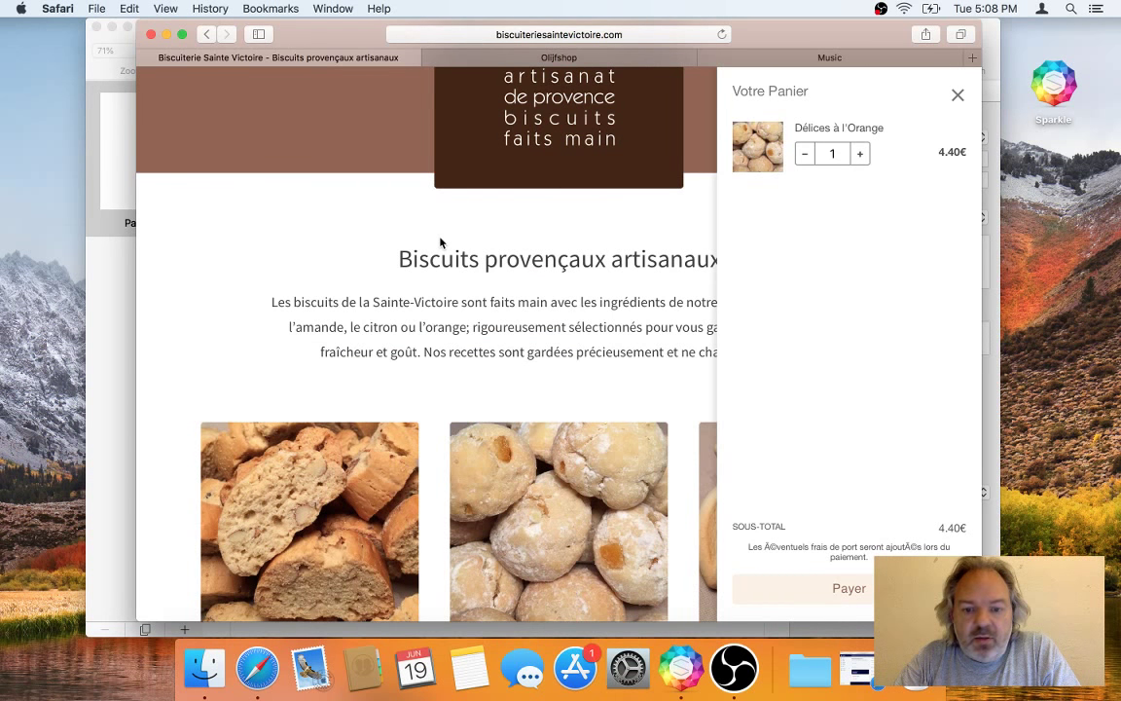
pyautogui.scroll(5, 441, 243)
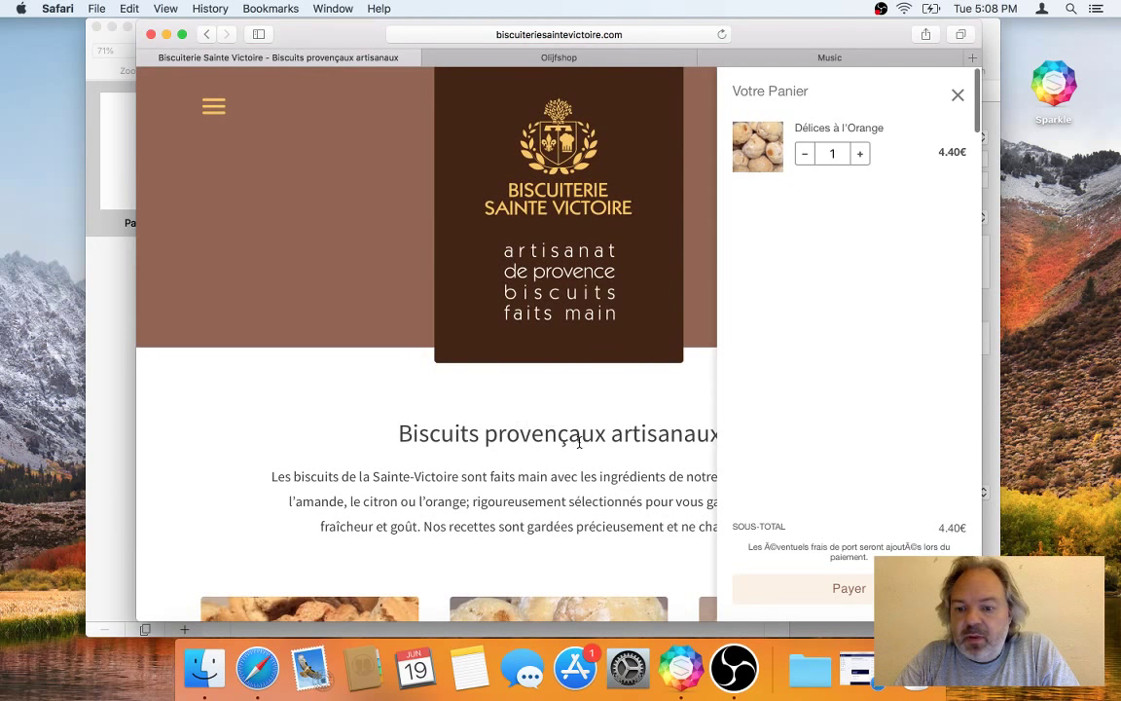
# Step: In the Olijfshop tab, go to the Olijfwinkel shop page
pyautogui.click(583, 59)
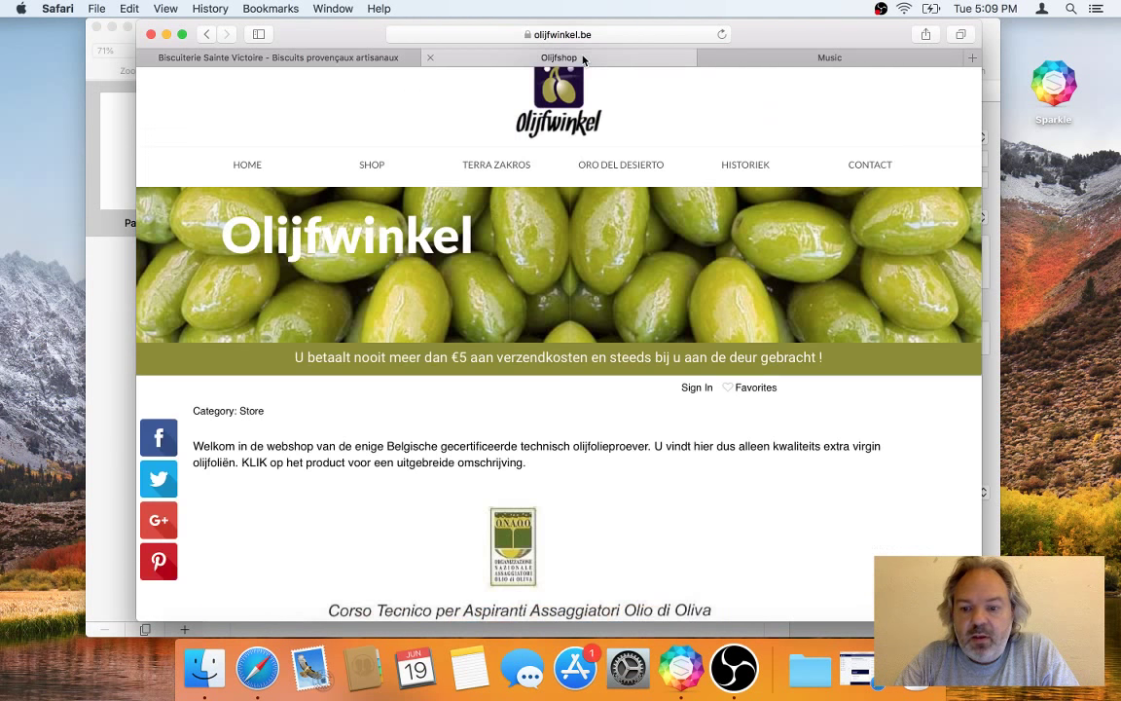
pyautogui.scroll(2, 398, 111)
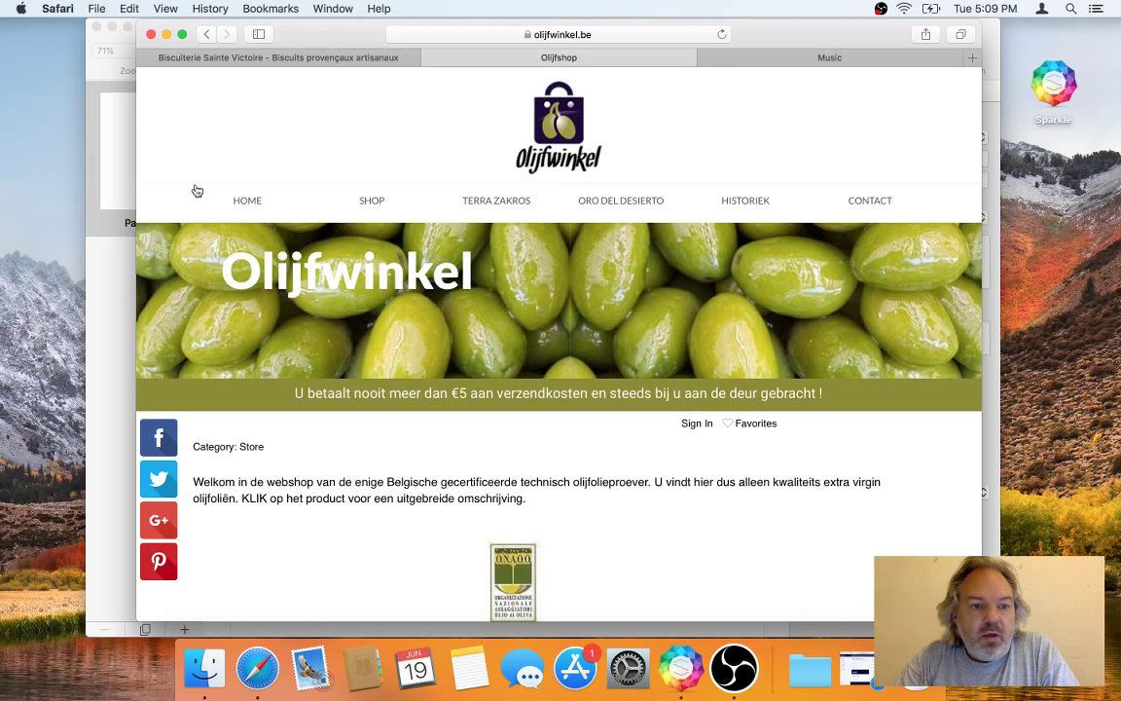
pyautogui.click(246, 203)
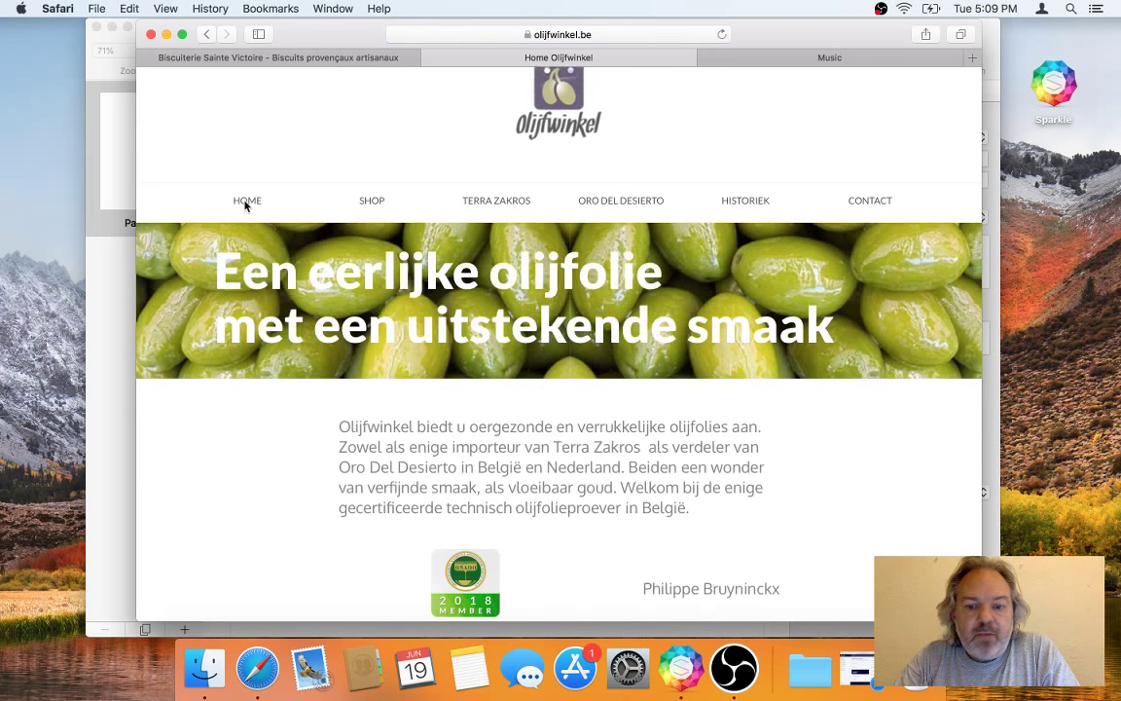
pyautogui.scroll(-10, 345, 445)
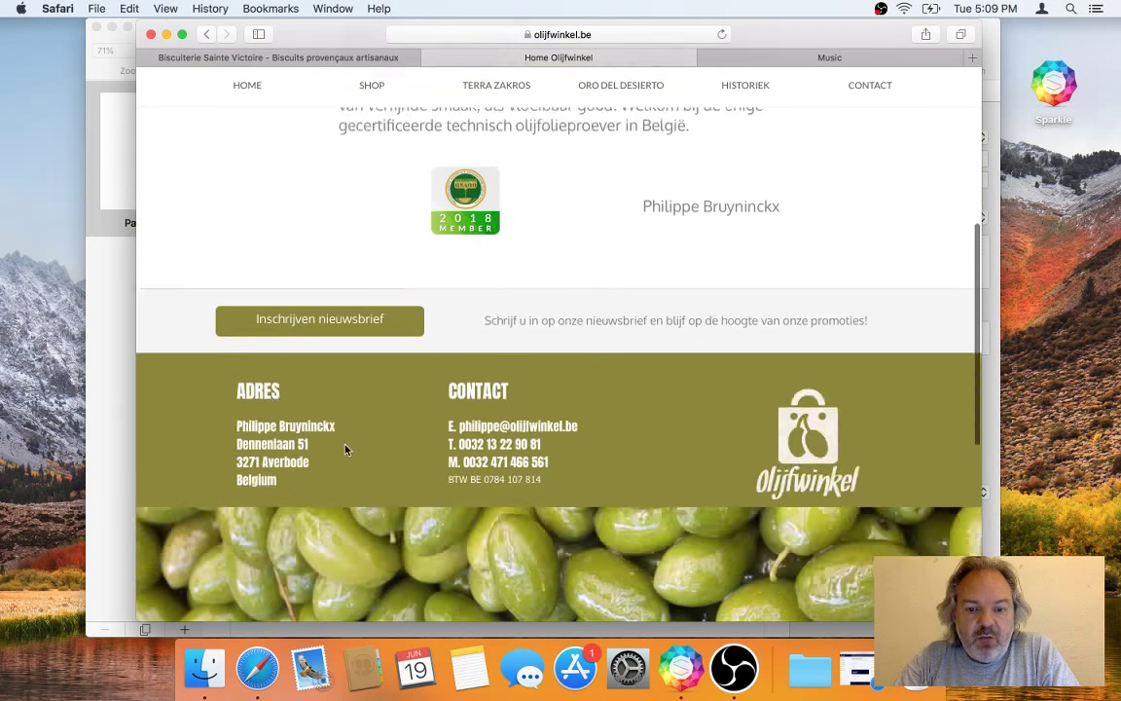
pyautogui.scroll(10, 345, 450)
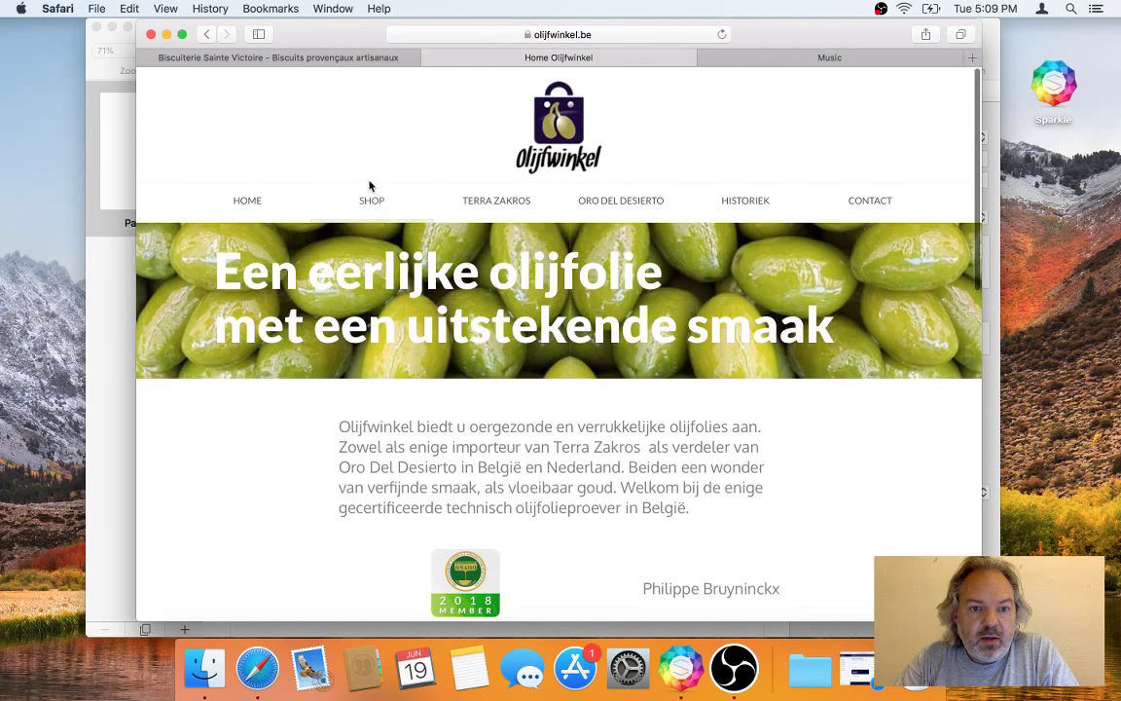
pyautogui.click(375, 205)
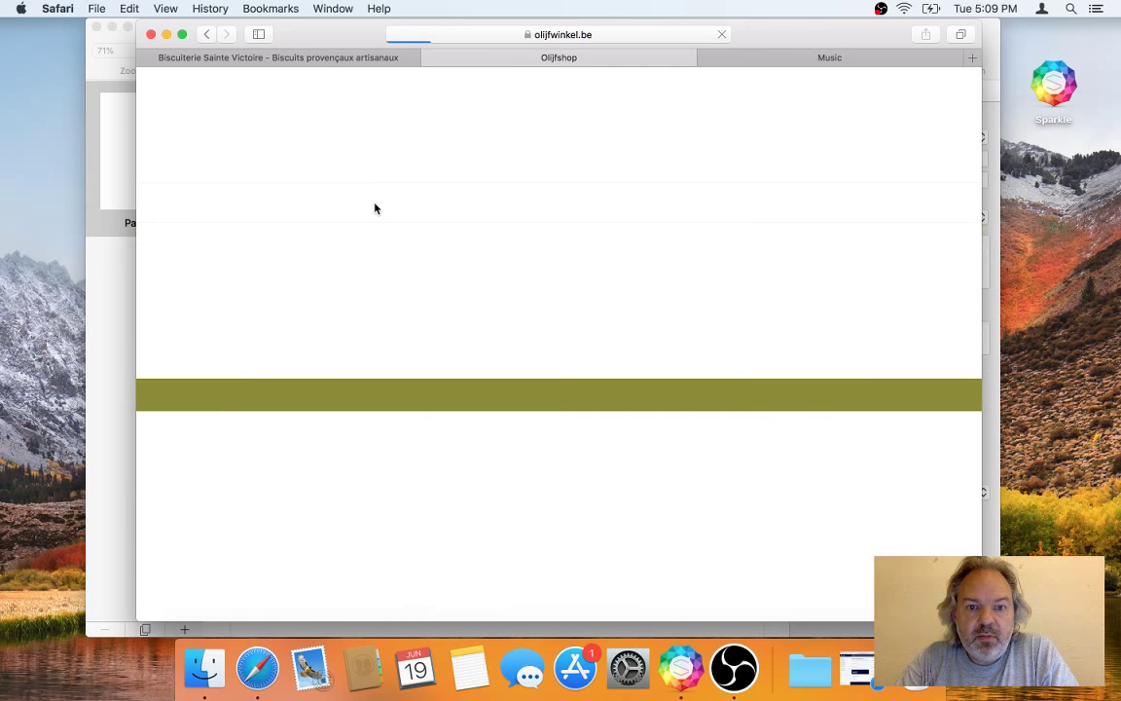
# Step: Open the Olijfolie category, listing results 1–9 of 17 products
pyautogui.scroll(-5, 375, 209)
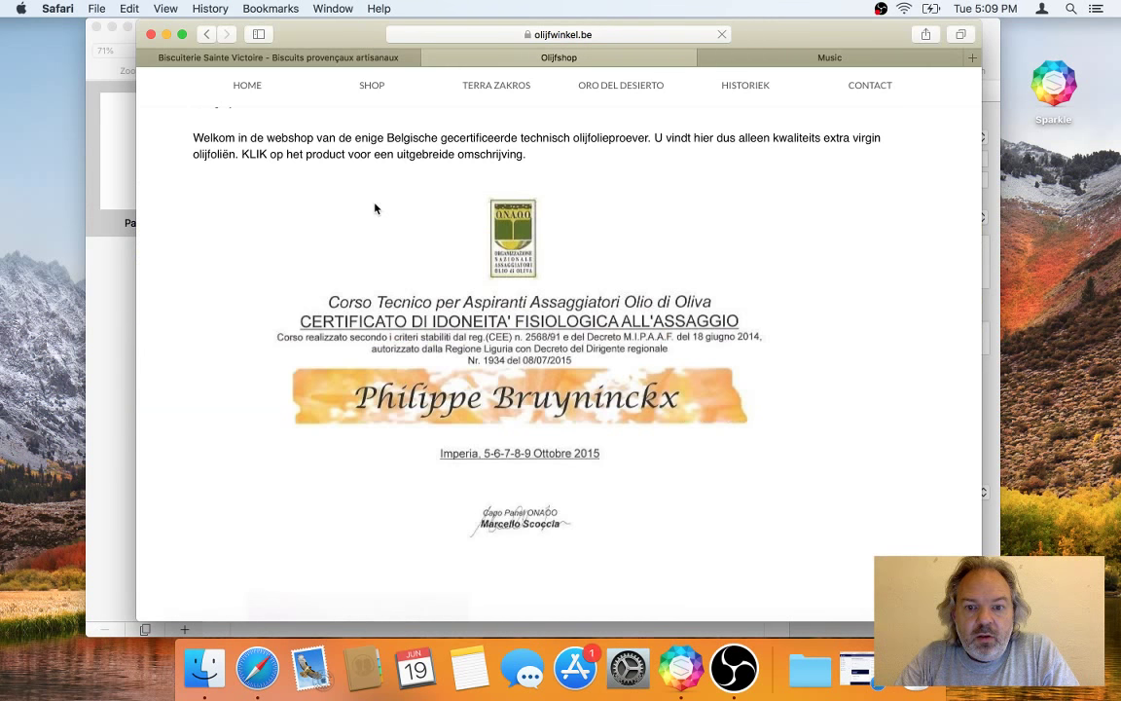
pyautogui.scroll(5, 374, 209)
pyautogui.scroll(-5, 375, 208)
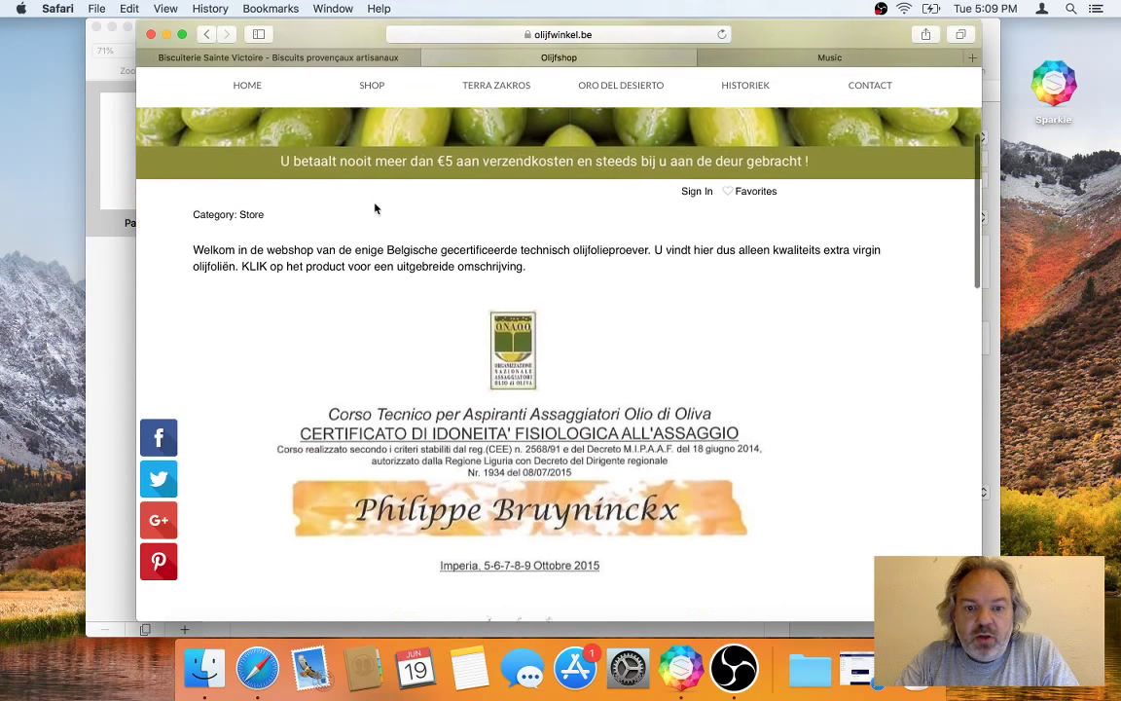
pyautogui.scroll(-5, 375, 208)
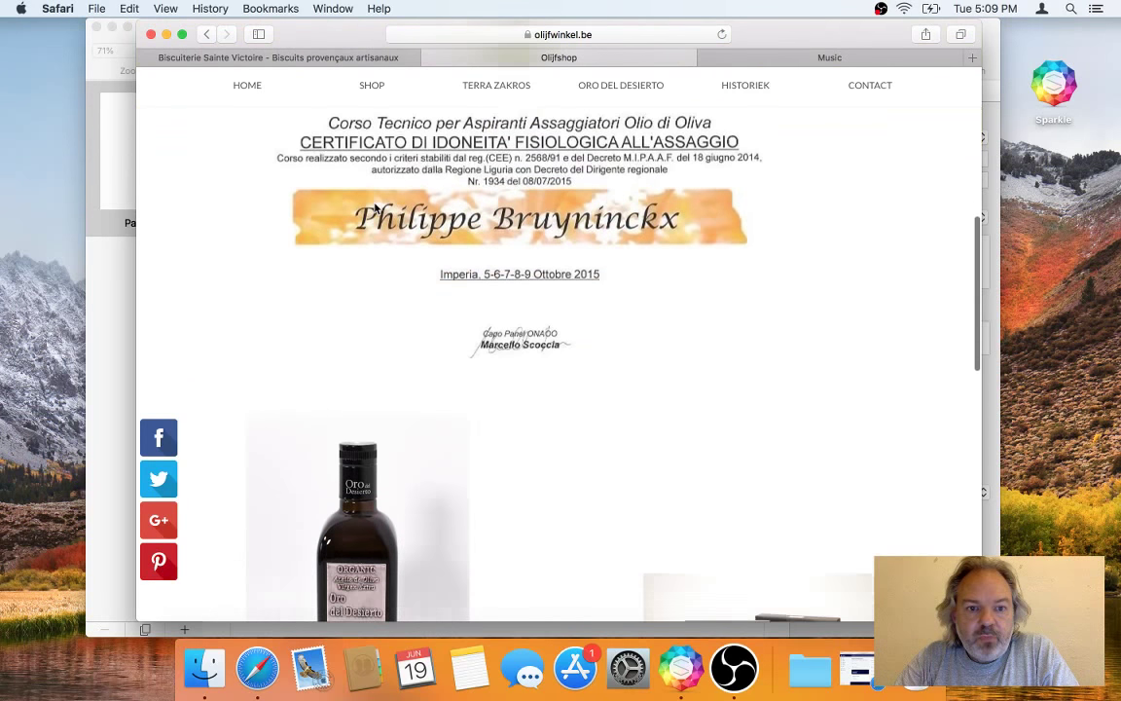
pyautogui.scroll(3, 375, 208)
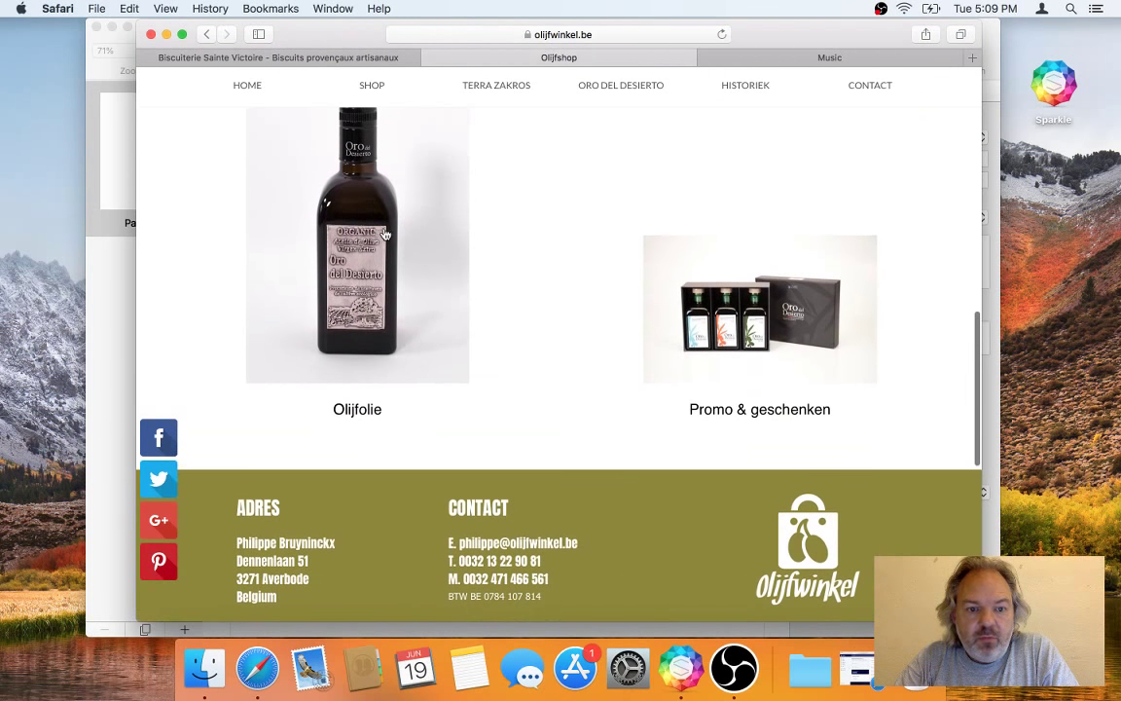
pyautogui.click(375, 313)
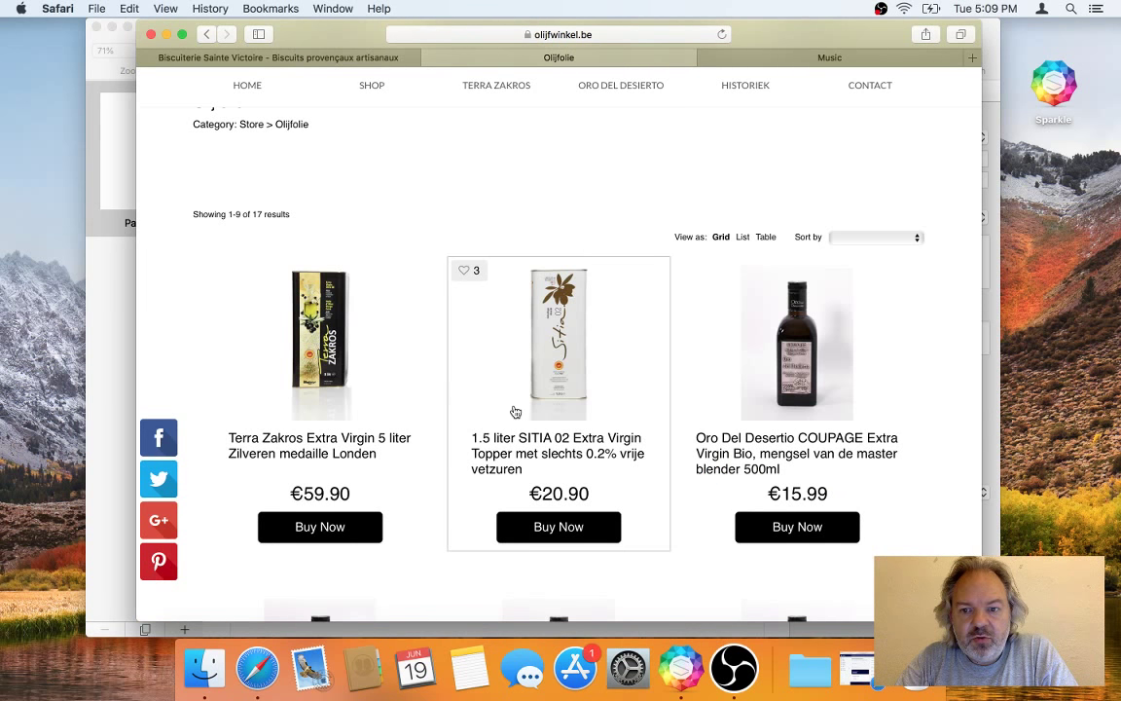
pyautogui.scroll(-3, 516, 412)
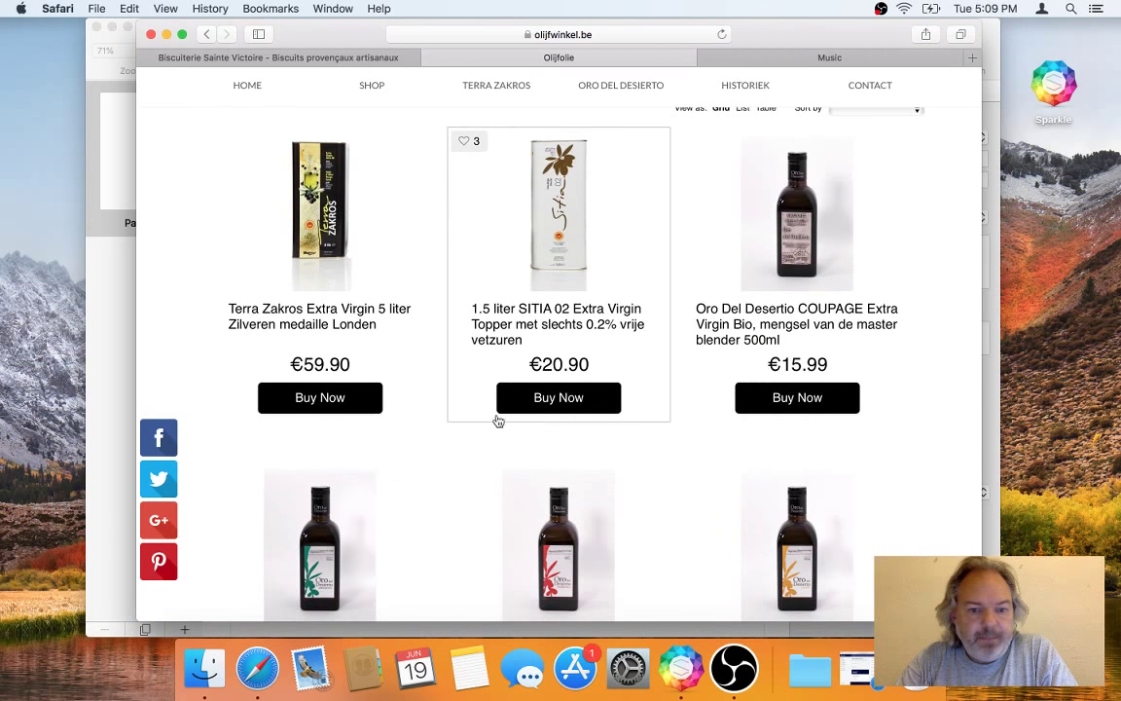
pyautogui.scroll(-3, 443, 468)
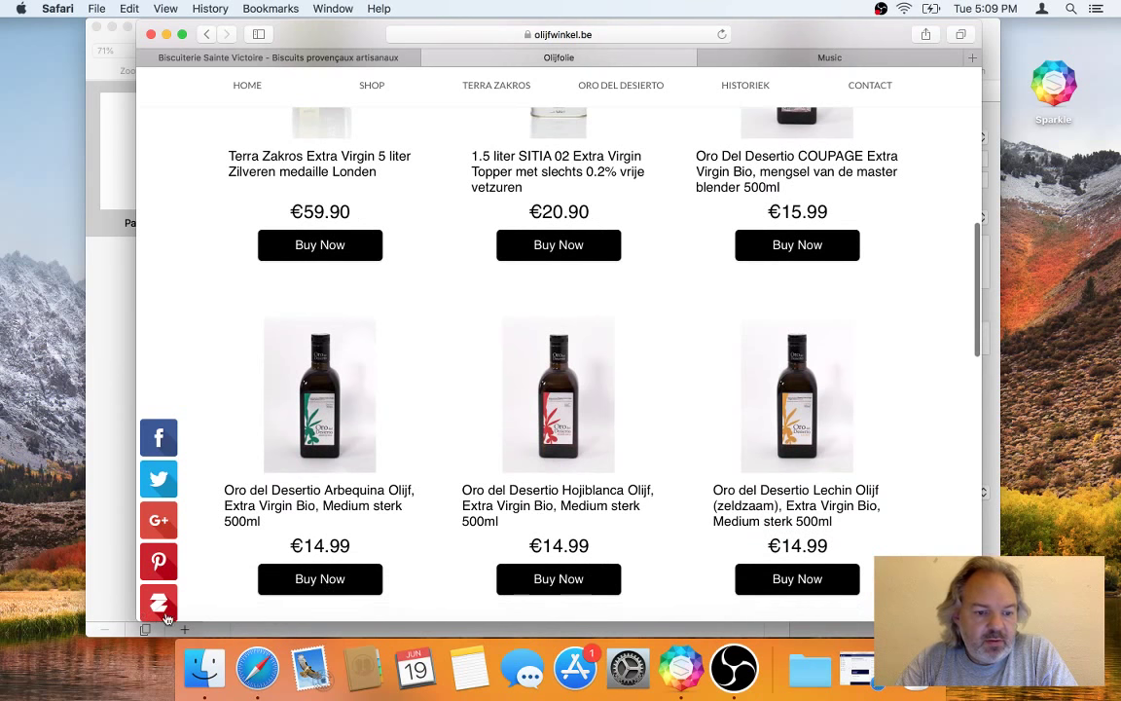
# Step: Widen the Safari window on both sides so the product grid shows larger
pyautogui.moveTo(126, 620); pyautogui.dragTo(8, 623)
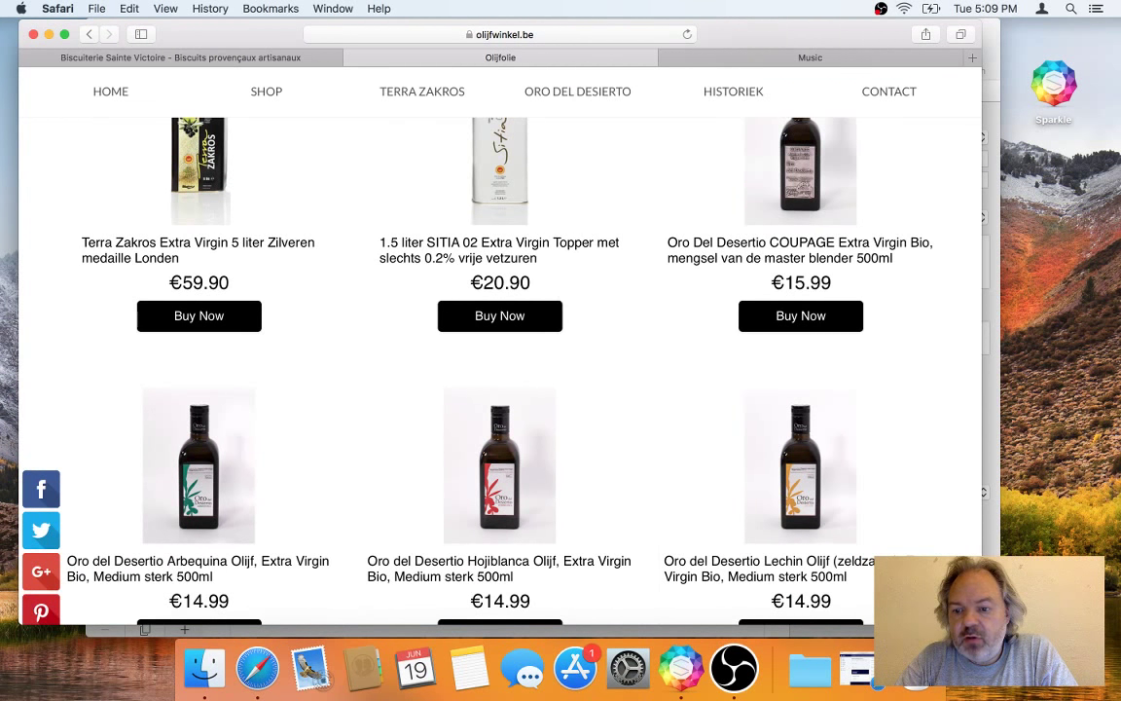
pyautogui.moveTo(981, 623); pyautogui.dragTo(1108, 623)
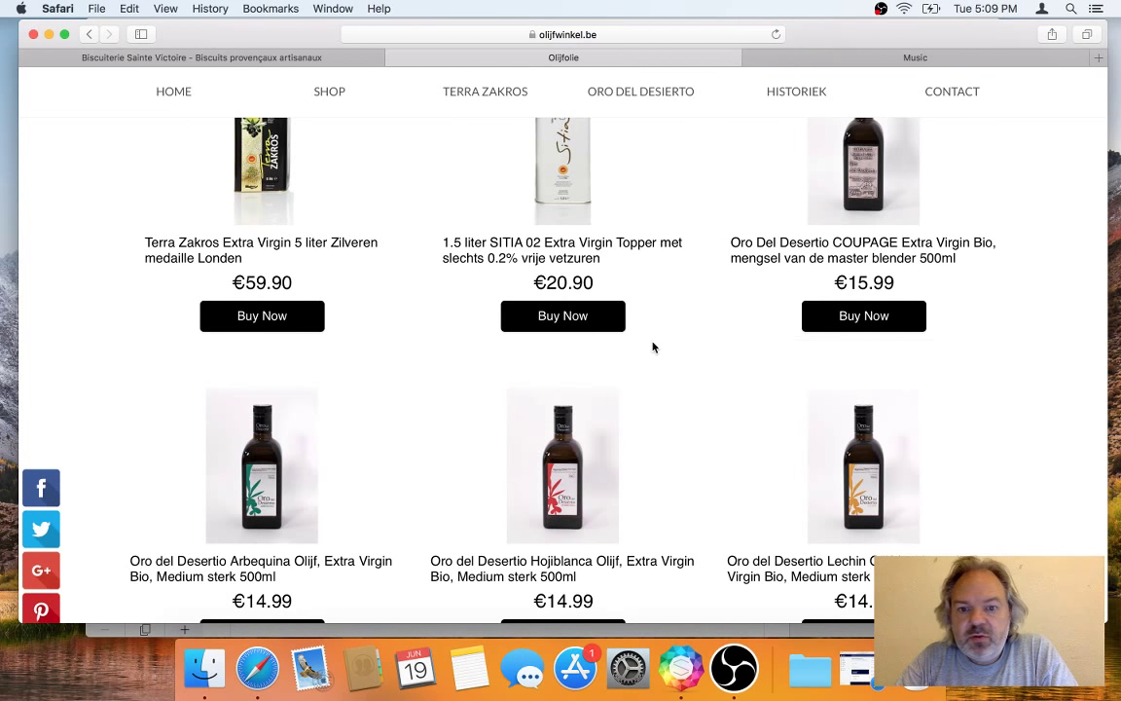
pyautogui.scroll(5, 653, 345)
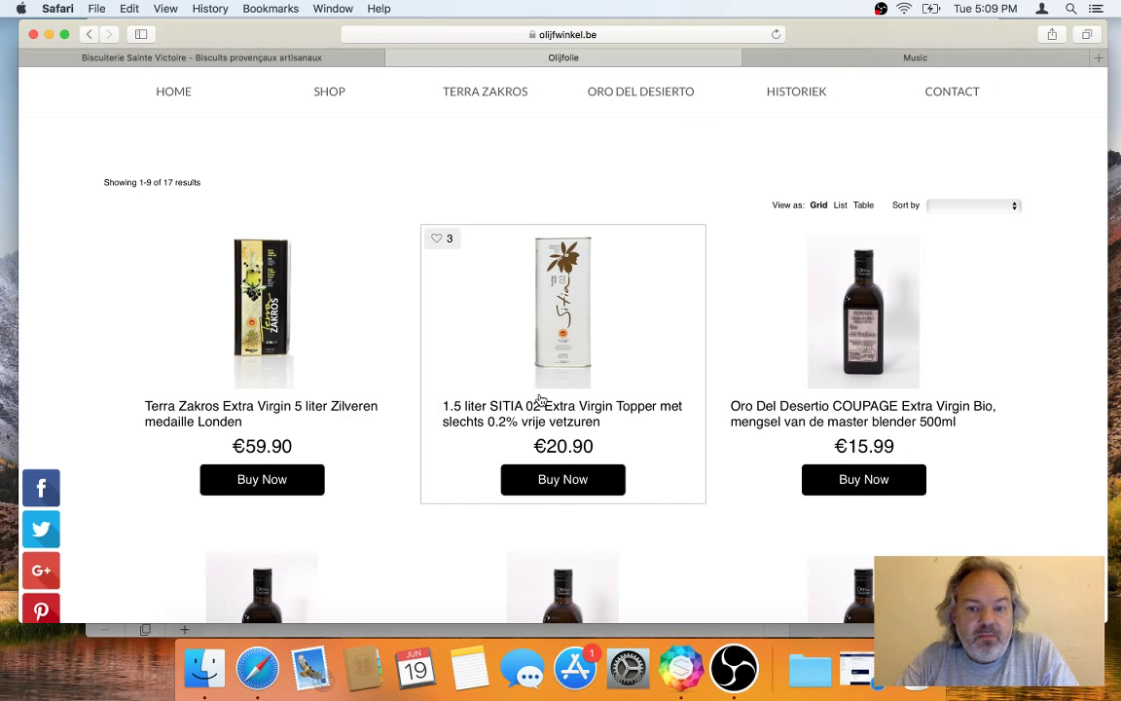
# Step: Add the 1.5 liter SITIA oil to the bag, accept the terms, and check out to shipping
pyautogui.rightClick(580, 475)
pyautogui.click(558, 482)
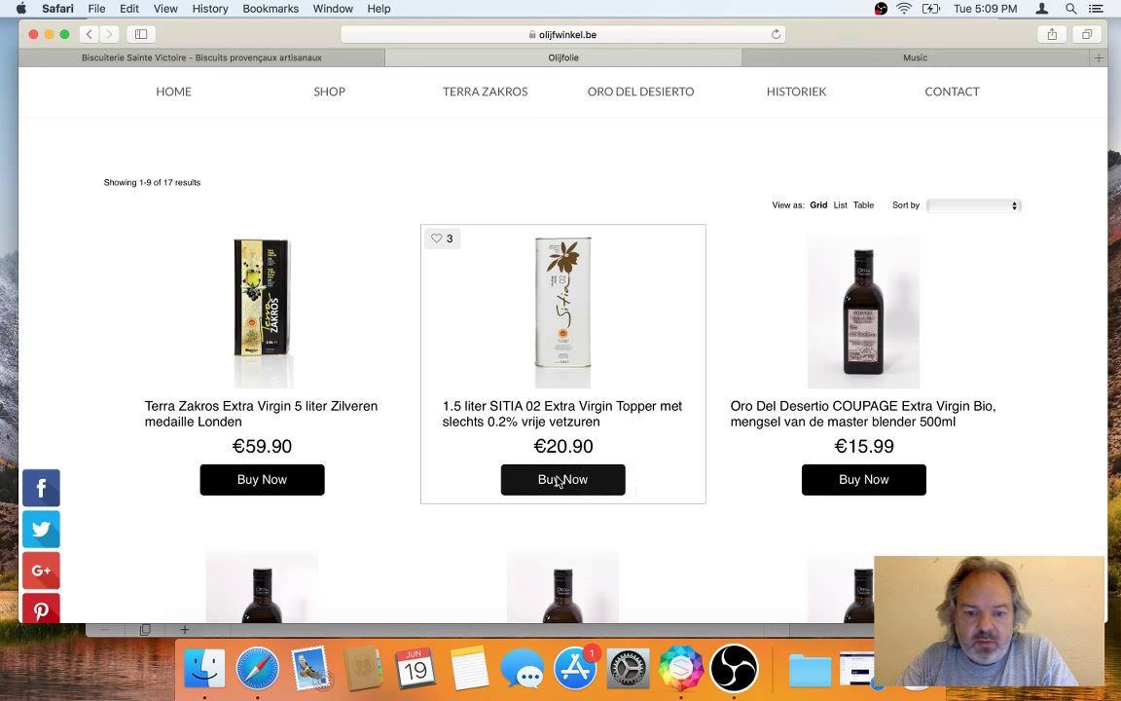
pyautogui.scroll(3, 563, 529)
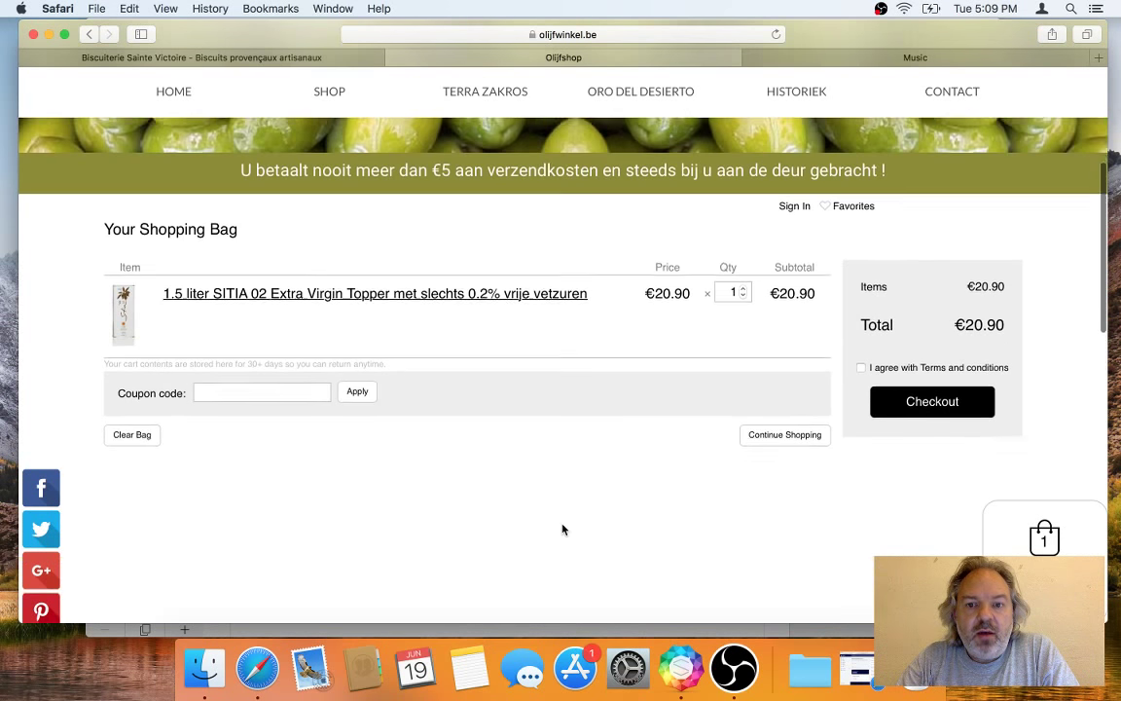
pyautogui.click(888, 415)
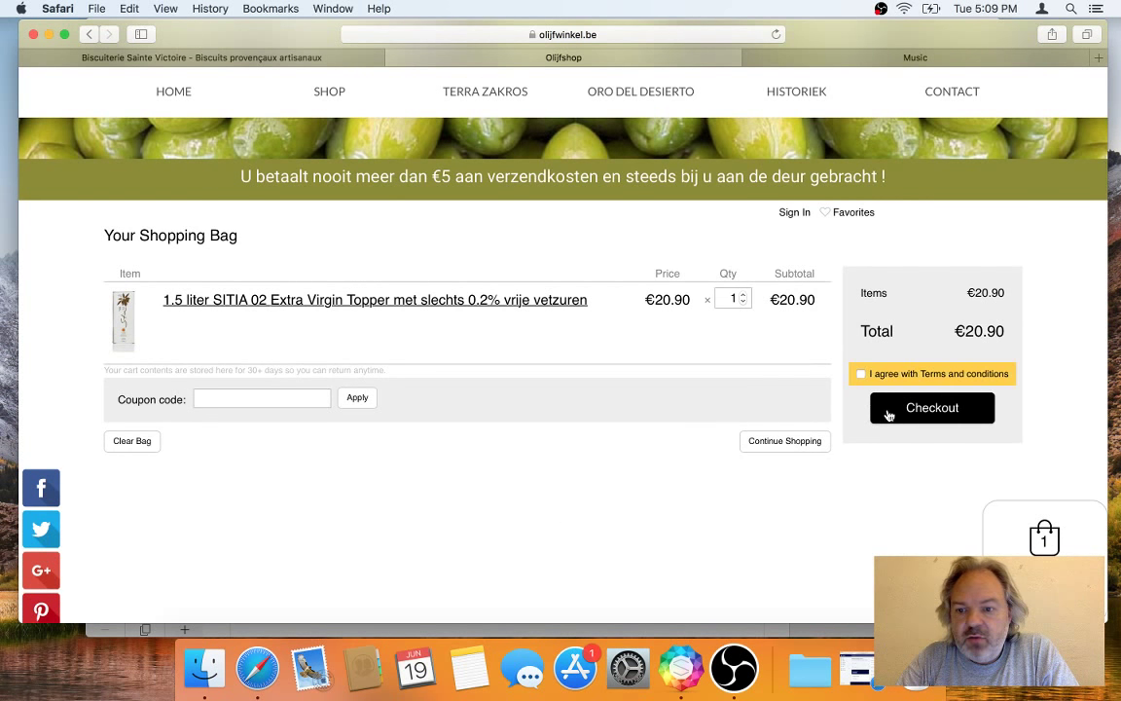
pyautogui.click(862, 376)
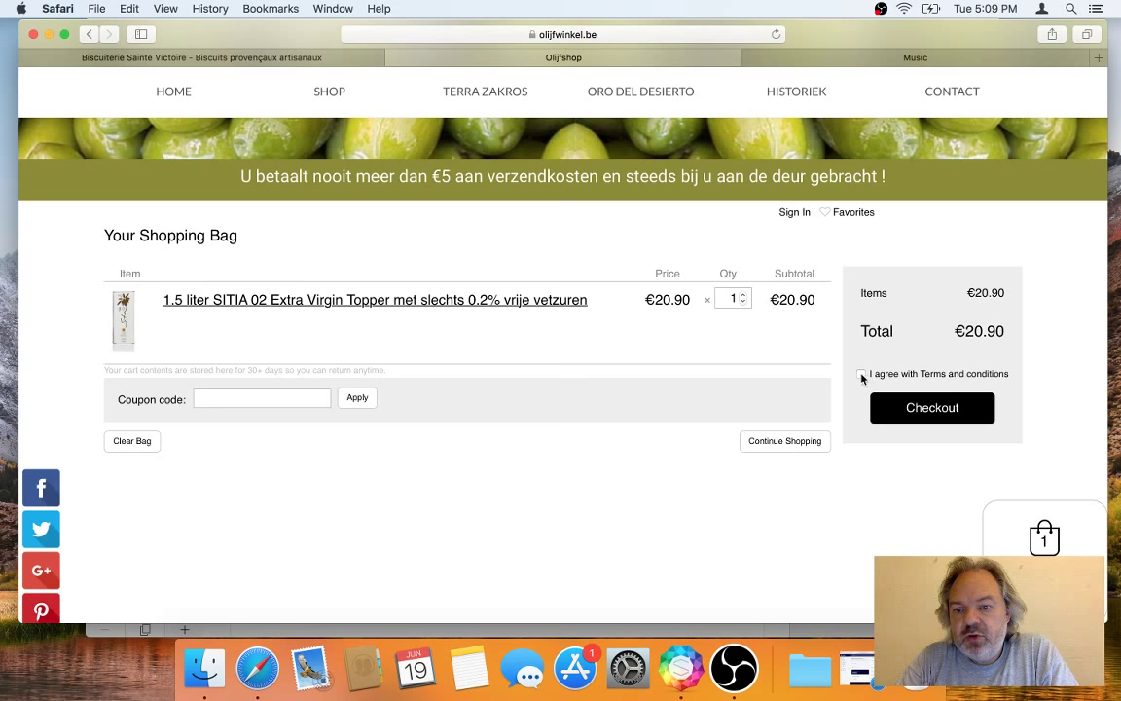
pyautogui.click(917, 407)
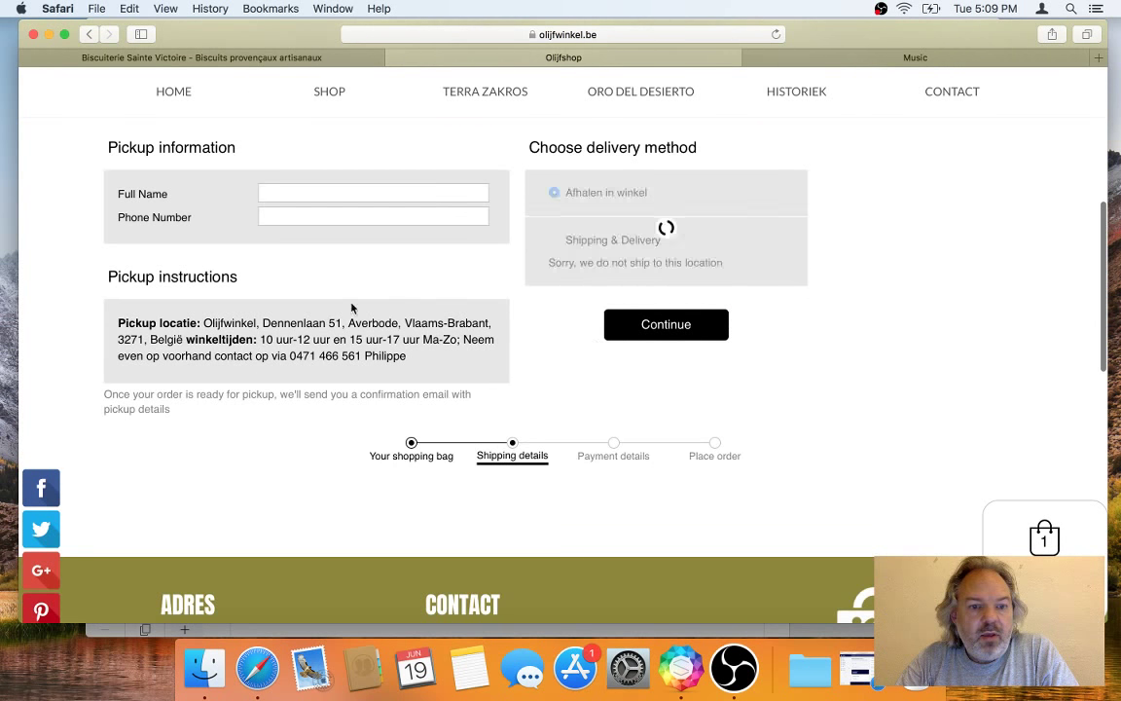
# Step: Switch to the Autumn Studios Music page at autumnstudios.ca
pyautogui.scroll(5, 443, 294)
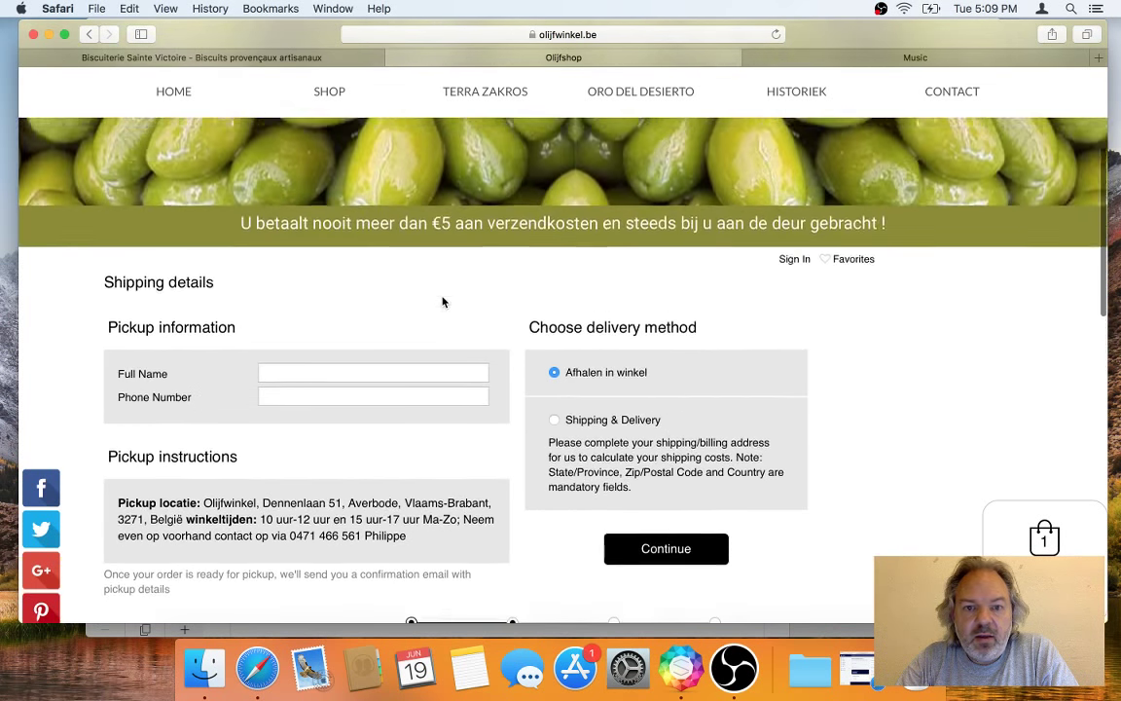
pyautogui.scroll(-5, 443, 302)
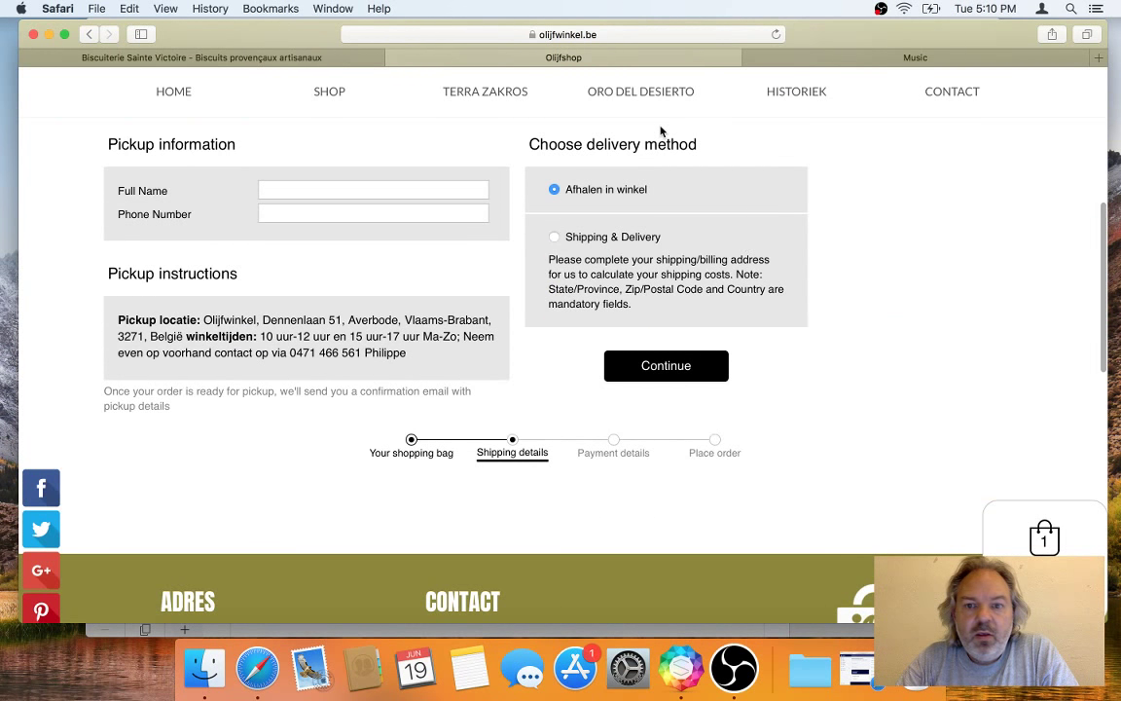
pyautogui.click(811, 55)
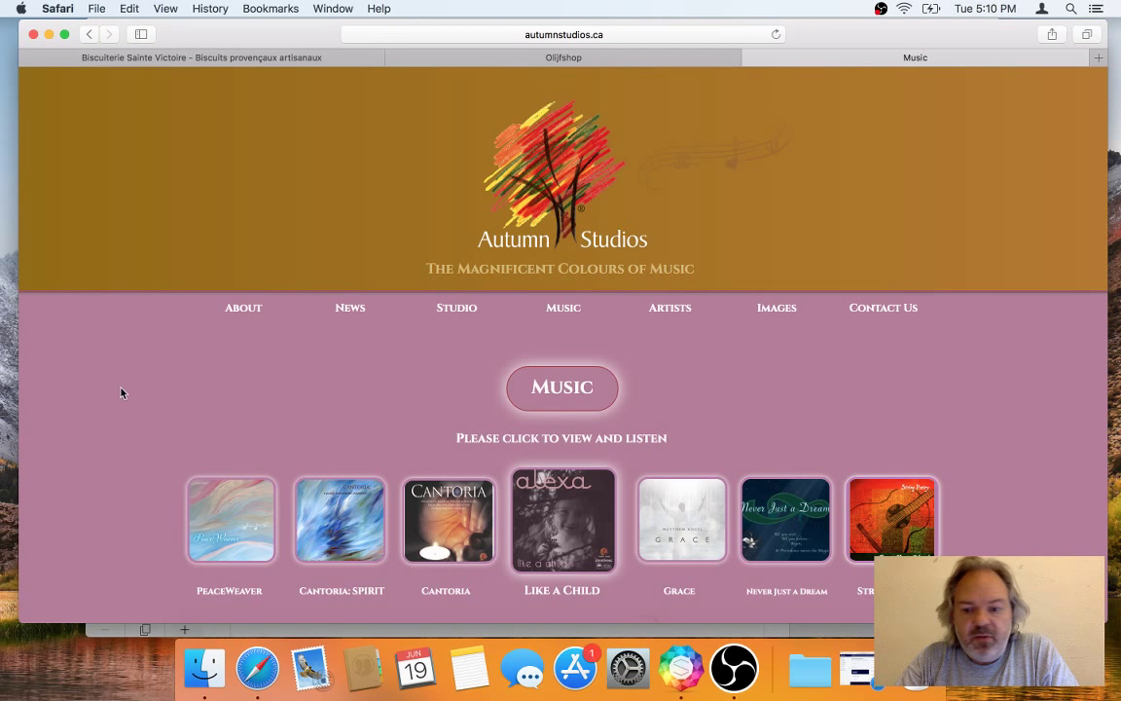
# Step: Try buying the Like a Child single with its PayPal Buy Now button
pyautogui.scroll(-4, 121, 392)
pyautogui.scroll(-4, 121, 392)
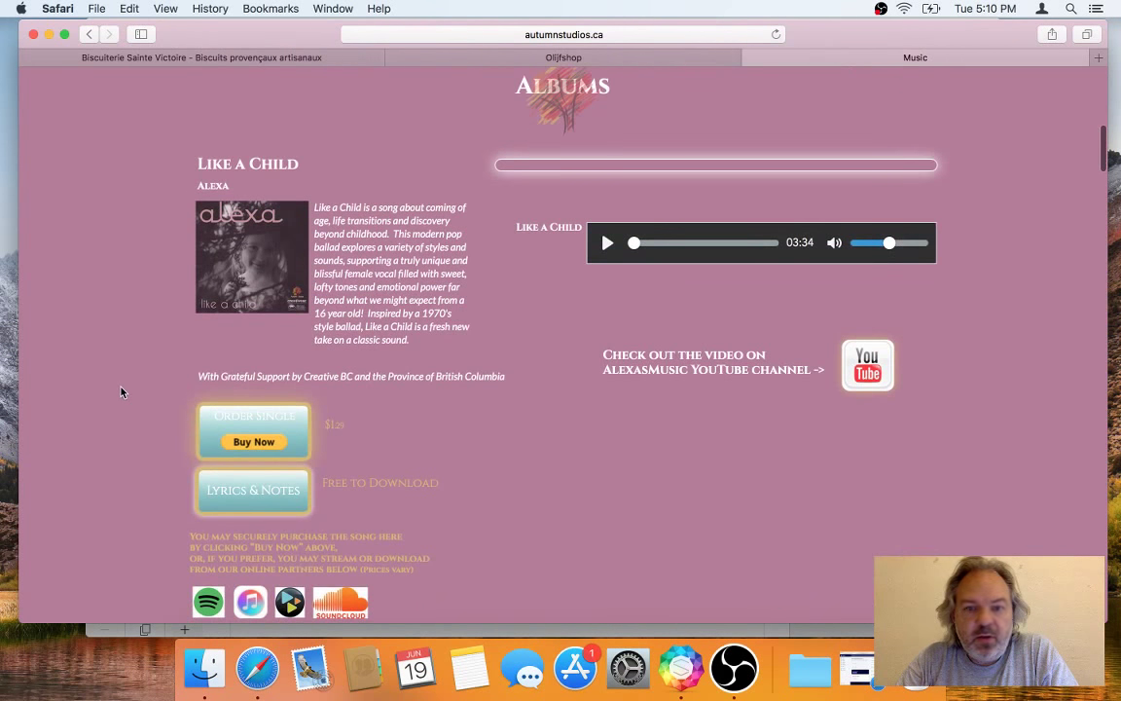
pyautogui.scroll(-3, 121, 392)
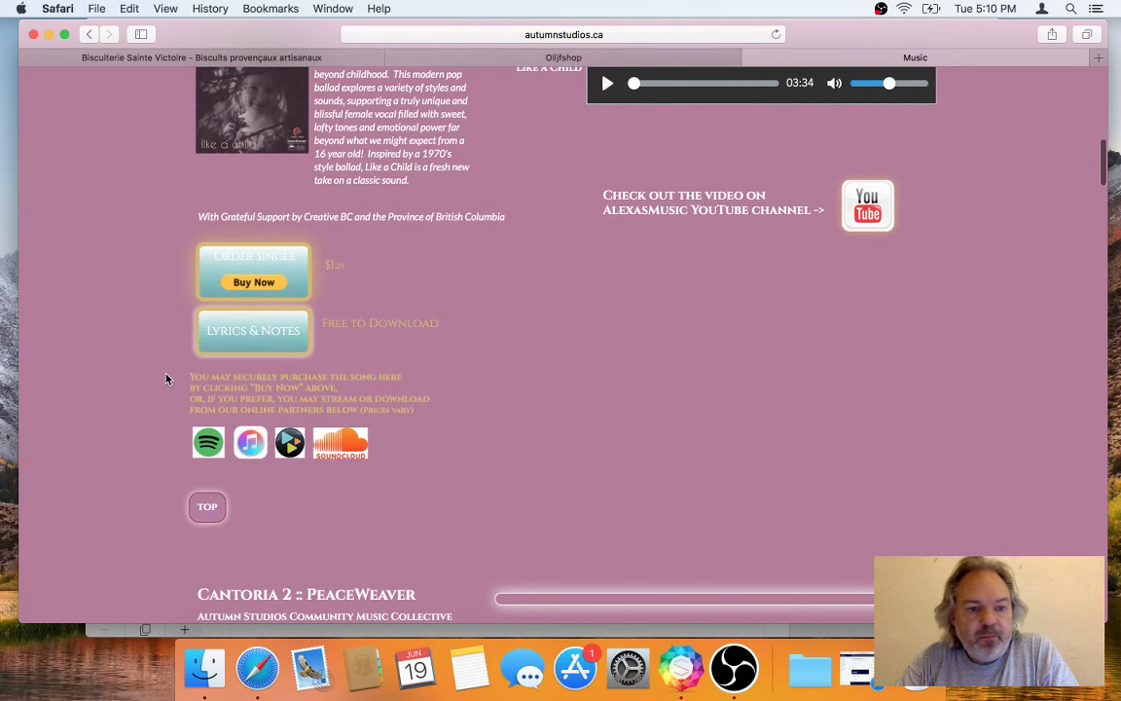
pyautogui.click(255, 283)
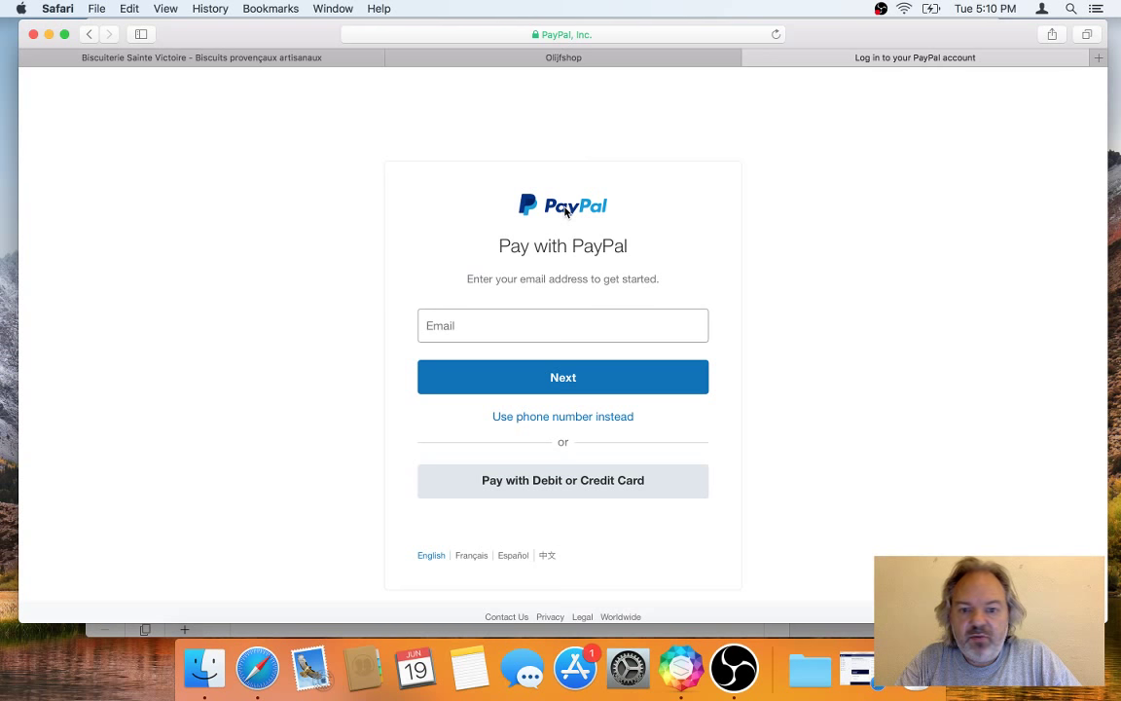
# Step: Minimize and restore Safari, then show the Create a PayPal payment button page
pyautogui.click(49, 37)
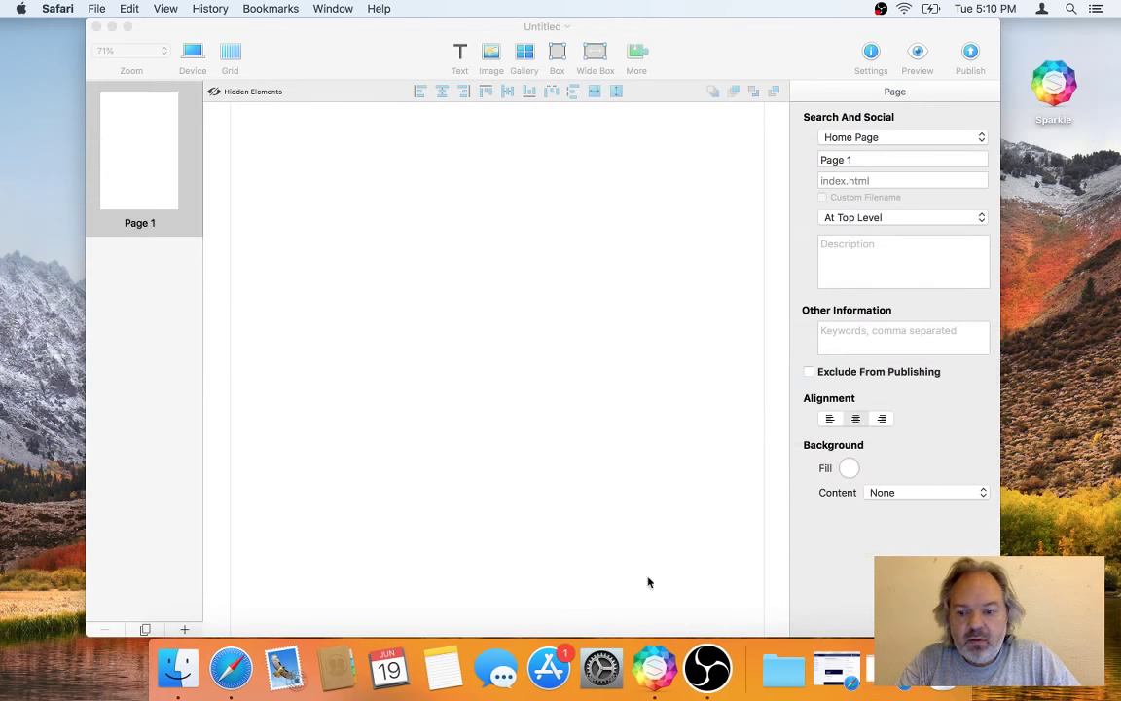
pyautogui.click(853, 668)
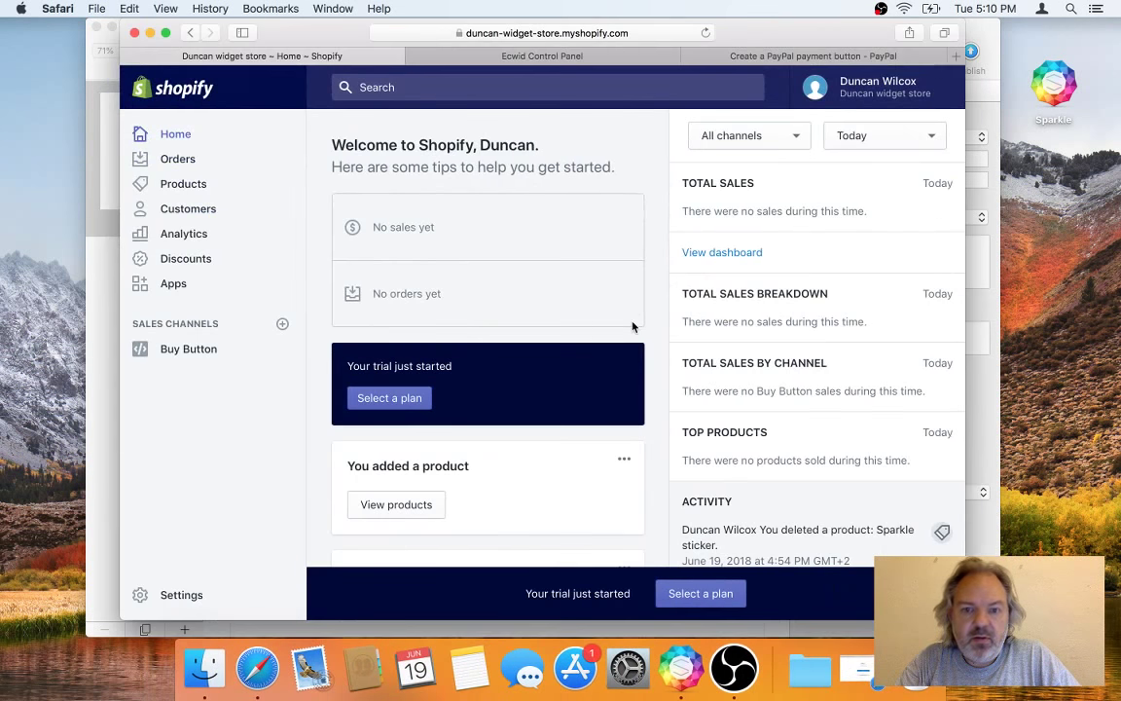
pyautogui.click(720, 55)
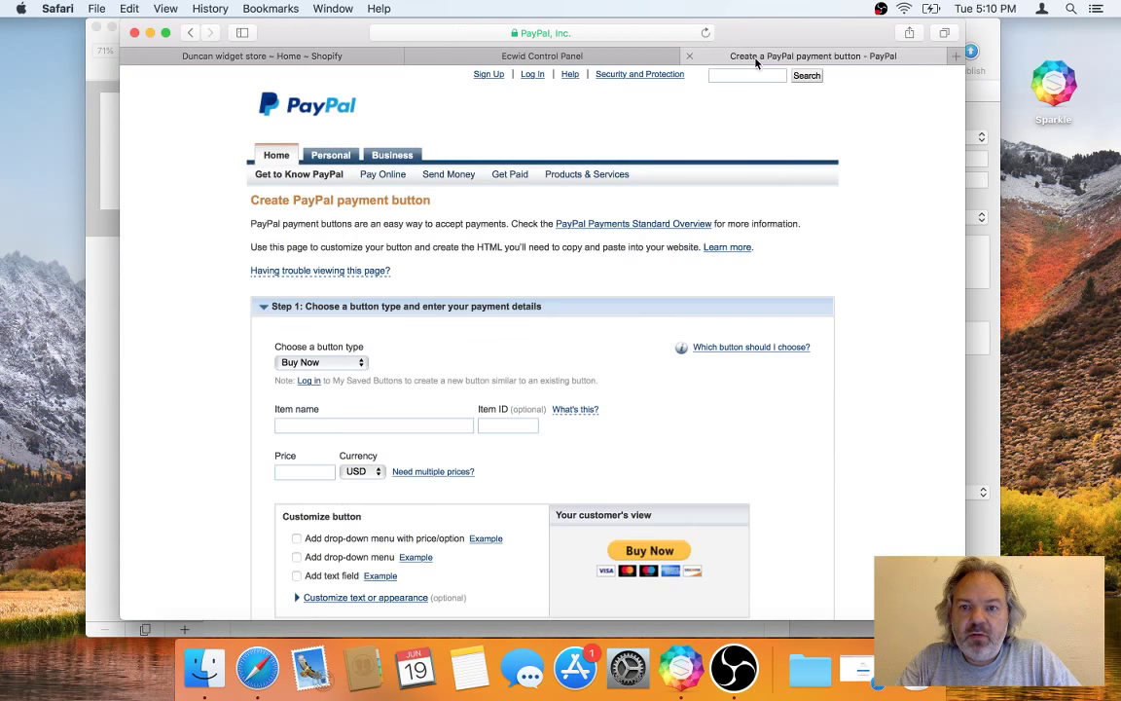
# Step: Search the web for 'paypay button' and look through the results
pyautogui.click(603, 29)
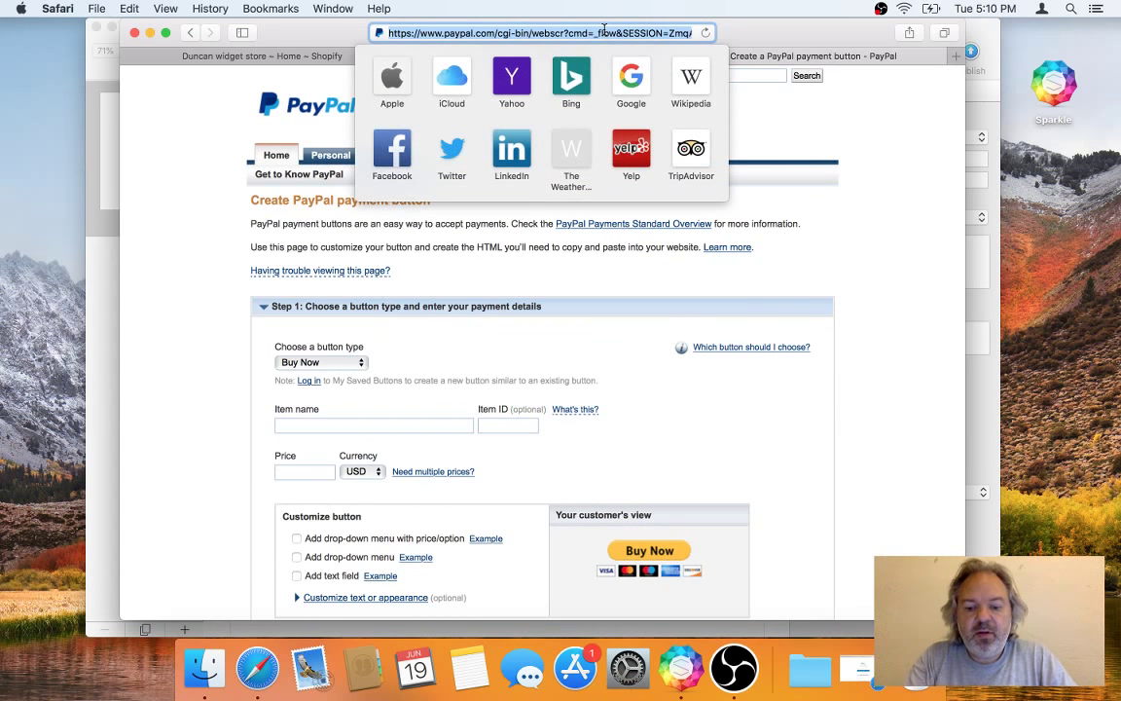
pyautogui.write('paypay')
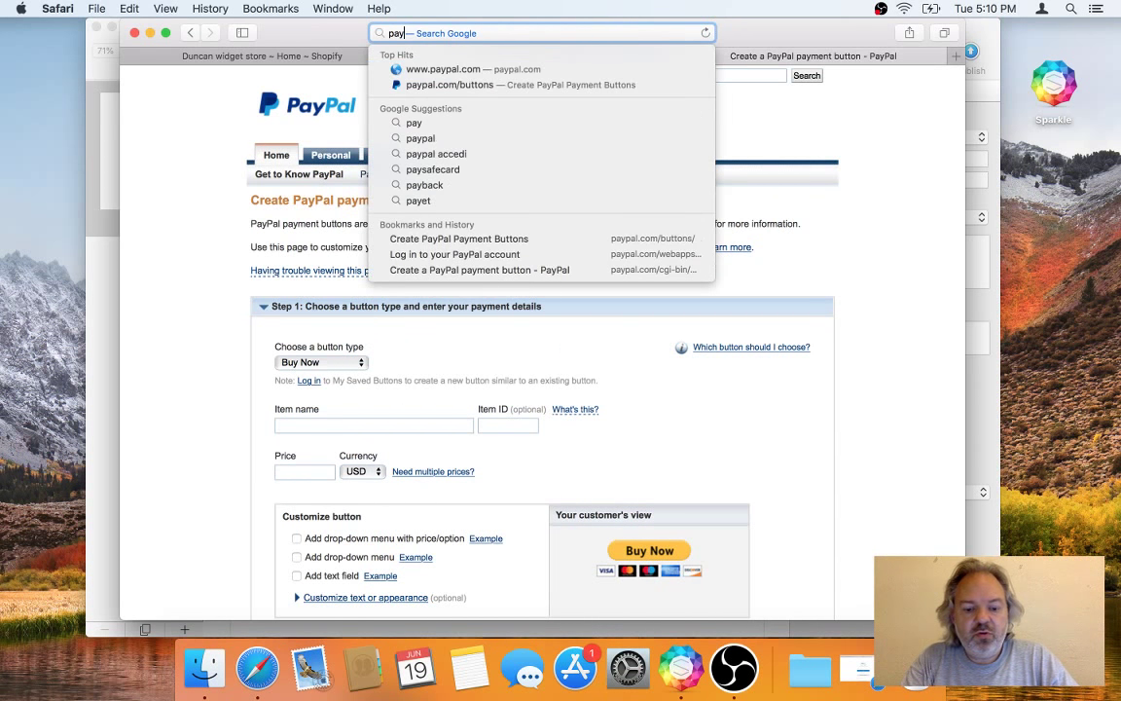
pyautogui.write(' button')
pyautogui.press('Return')
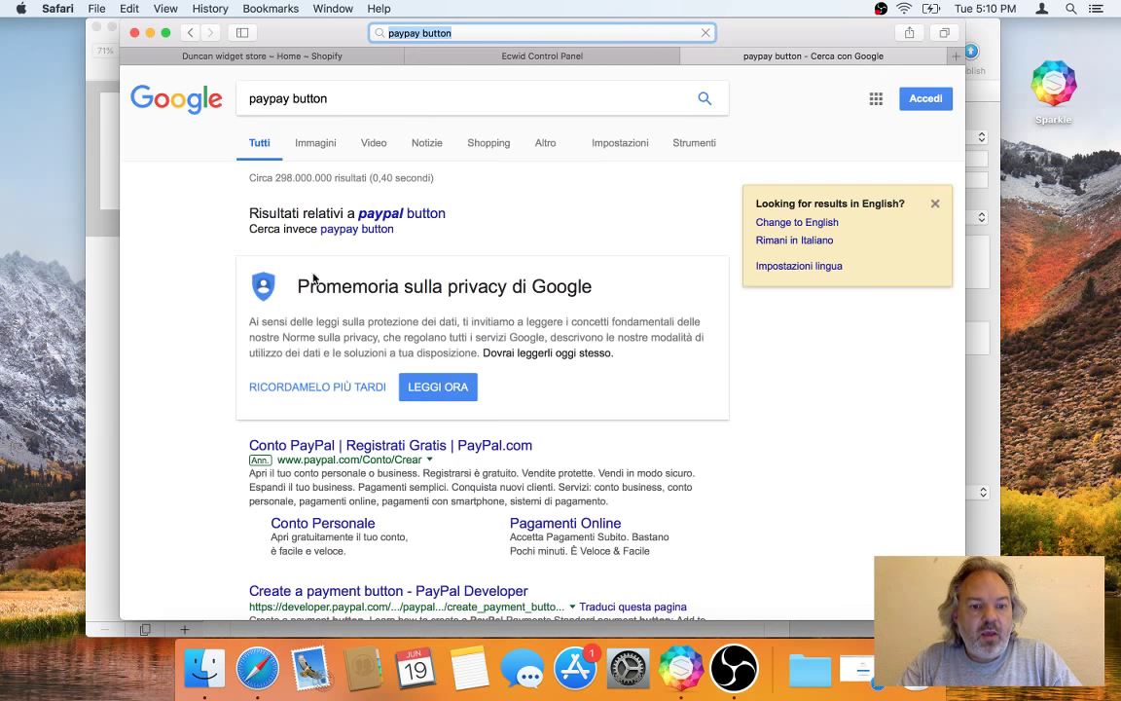
pyautogui.scroll(-5, 175, 429)
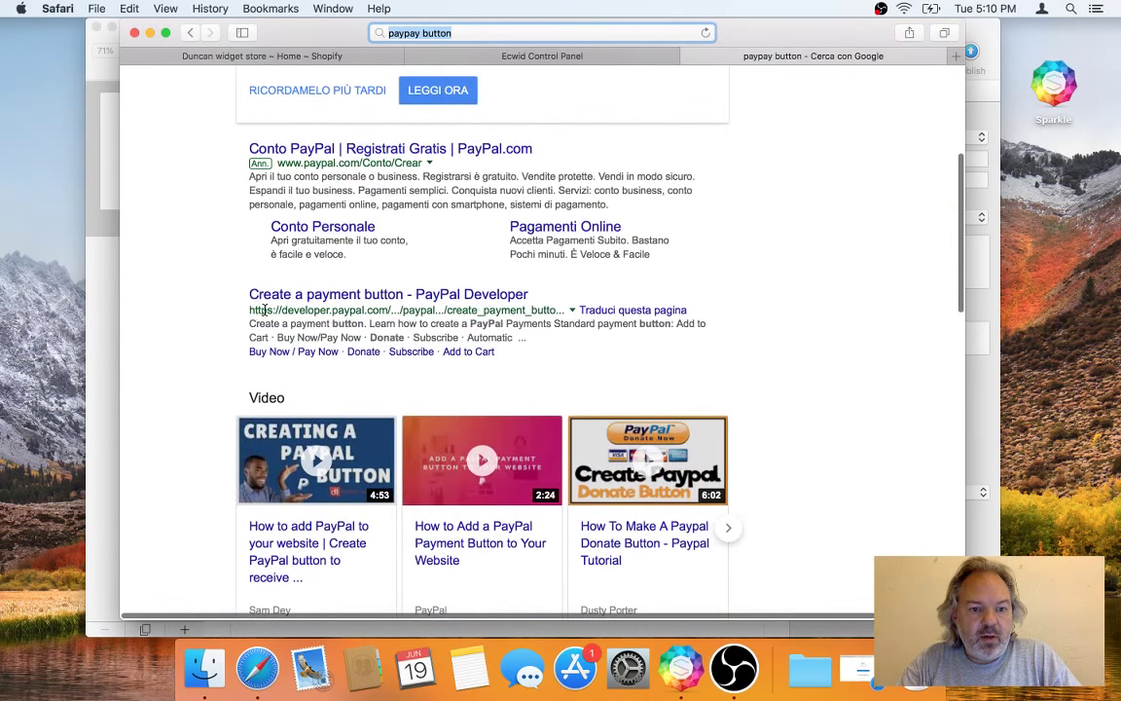
pyautogui.scroll(-4, 278, 304)
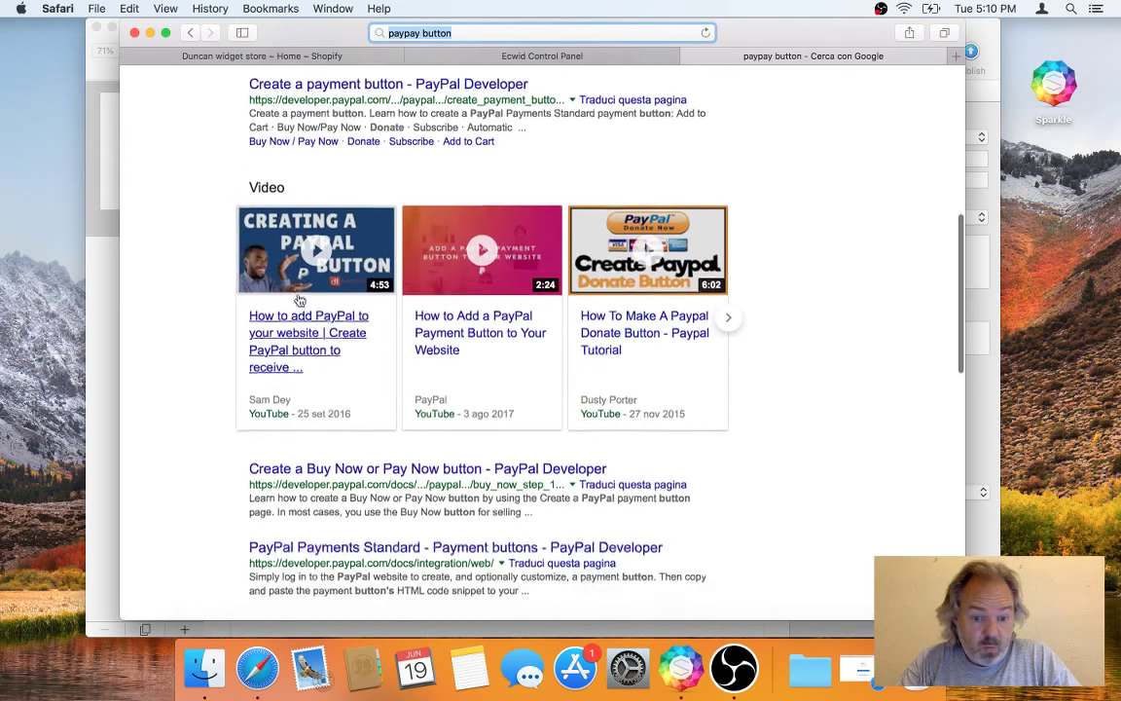
pyautogui.scroll(-5, 300, 300)
pyautogui.scroll(-1, 300, 300)
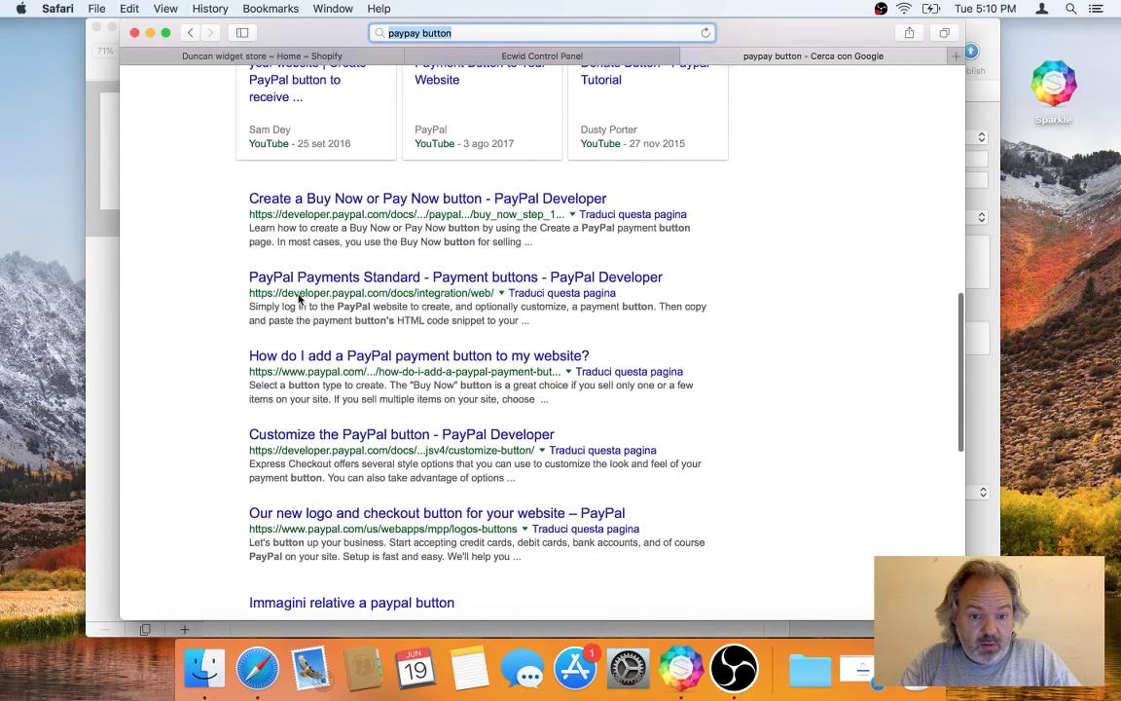
pyautogui.scroll(-1, 300, 300)
pyautogui.scroll(16, 300, 300)
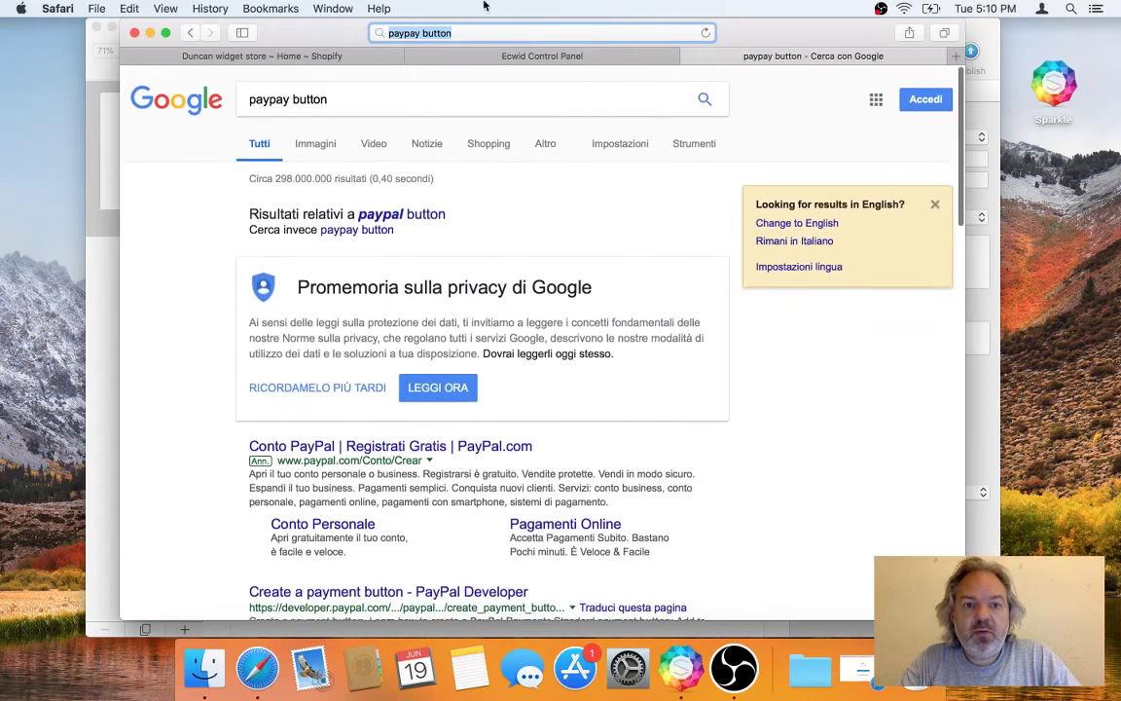
# Step: Open PayPal's payment buttons page and choose the Buy Now button type
pyautogui.write('pay')
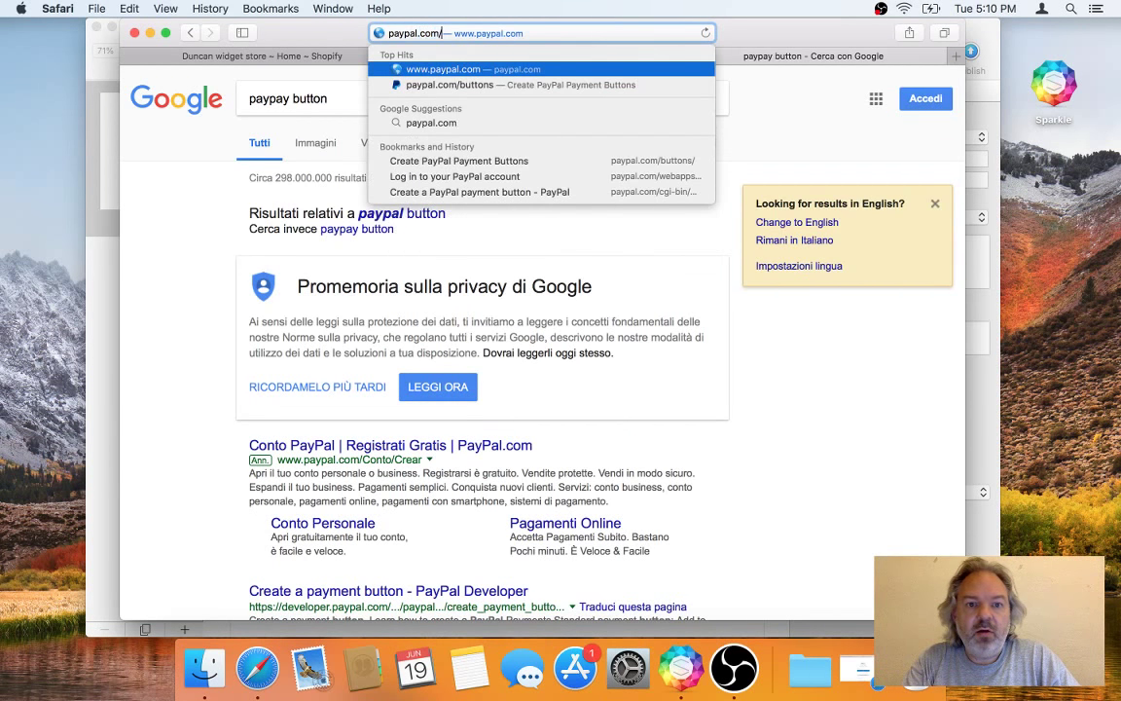
pyautogui.write('pal')
pyautogui.press('Return')
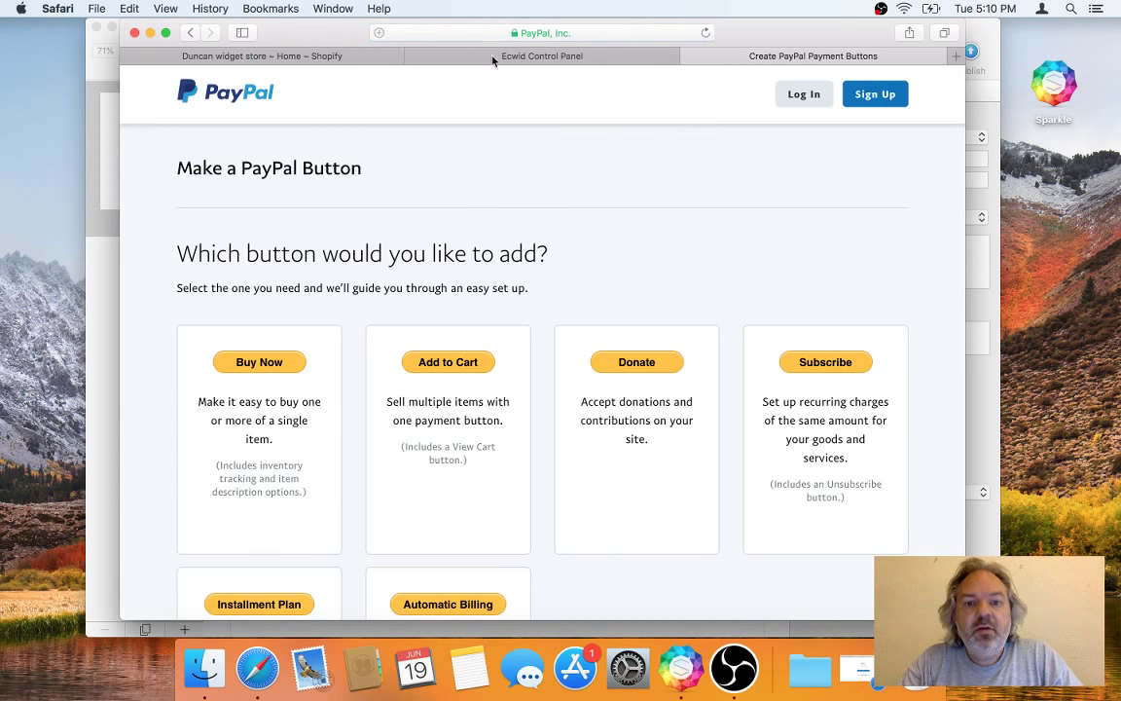
pyautogui.scroll(-3, 608, 297)
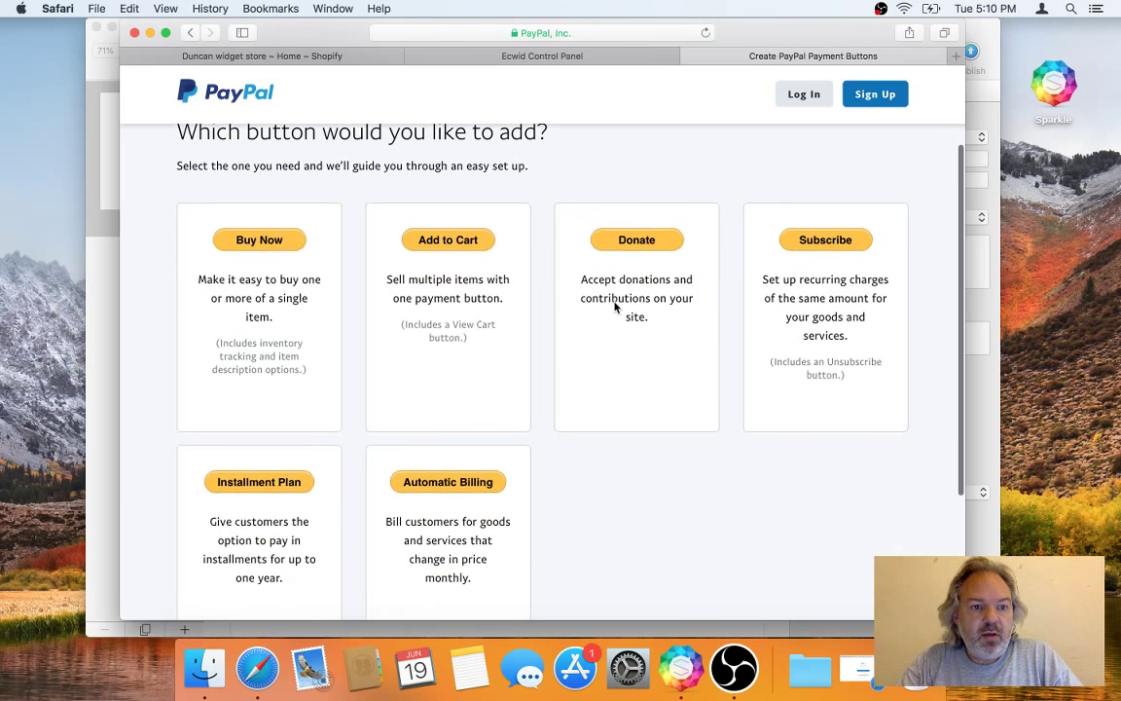
pyautogui.scroll(3, 615, 306)
pyautogui.scroll(-4, 566, 303)
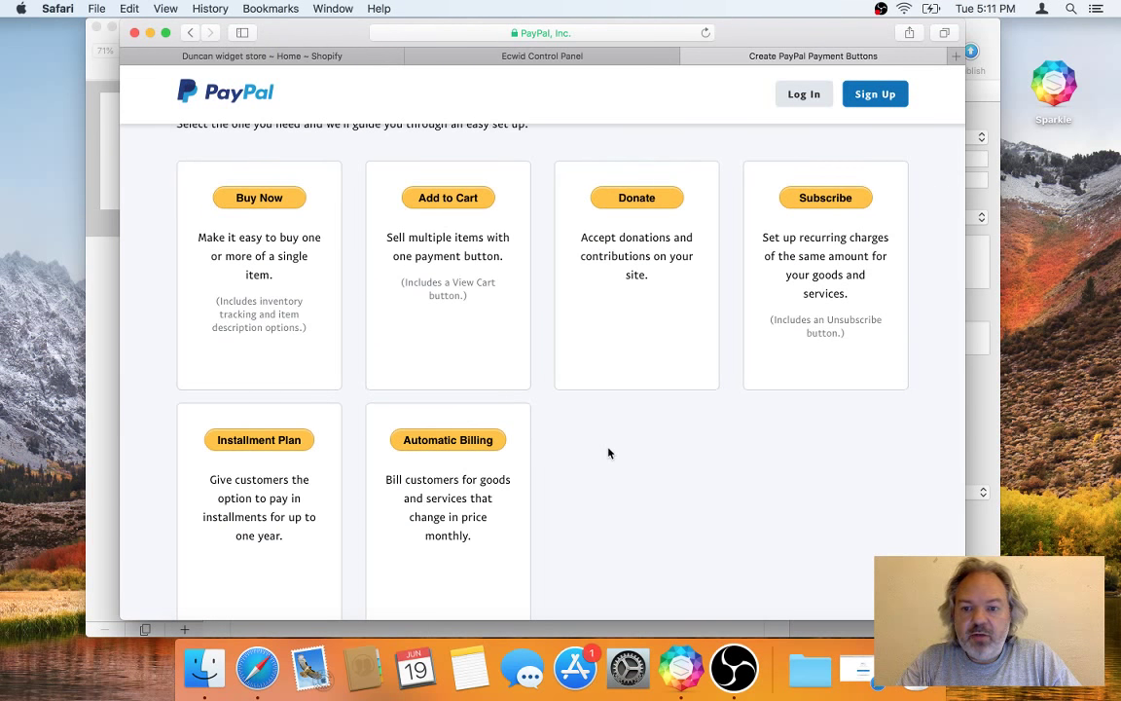
pyautogui.click(258, 198)
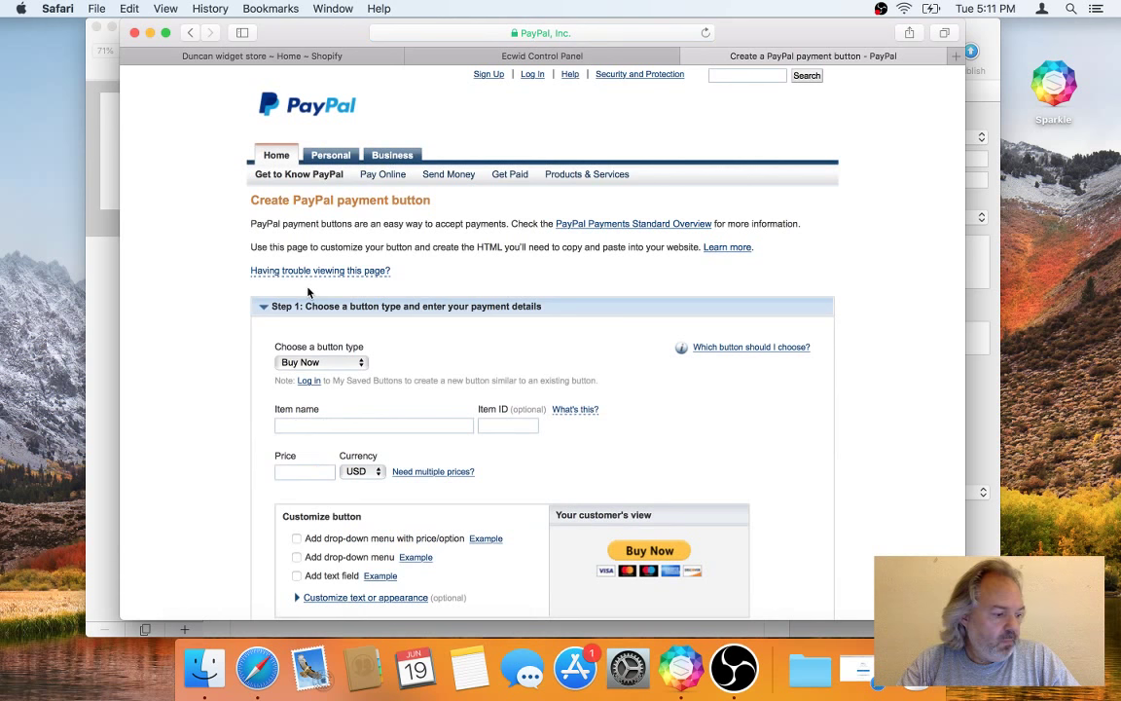
# Step: Enter the item name, Item ID STICKER and price 20 in EUR
pyautogui.scroll(-4, 496, 319)
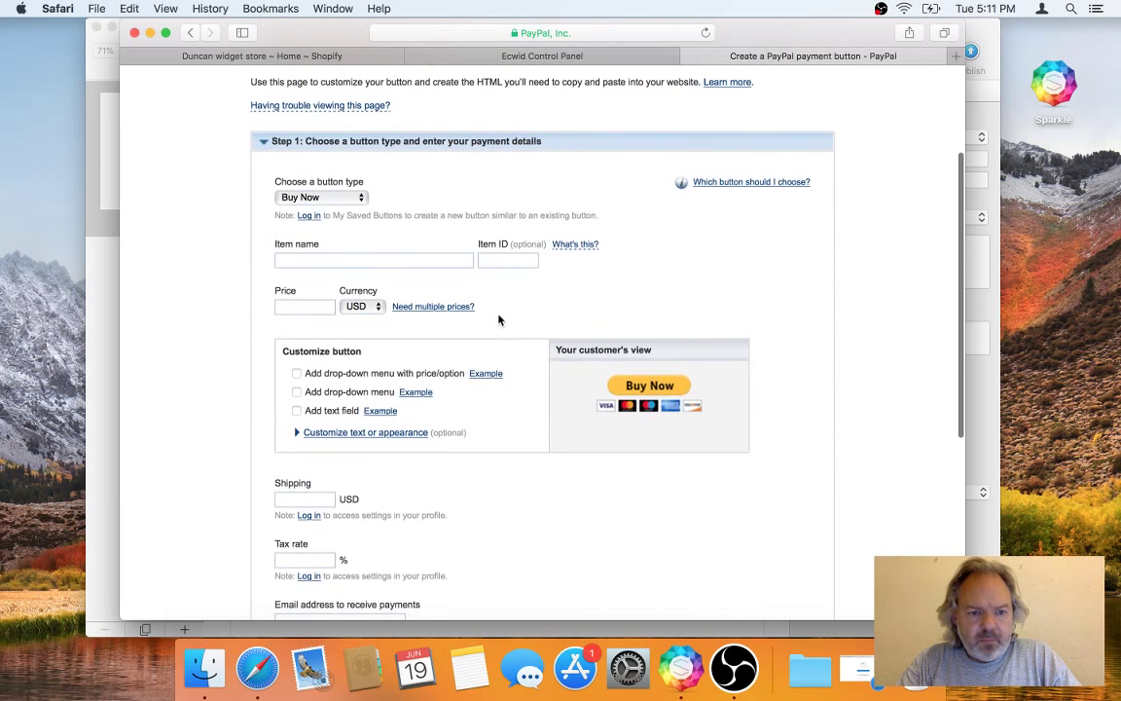
pyautogui.click(422, 259)
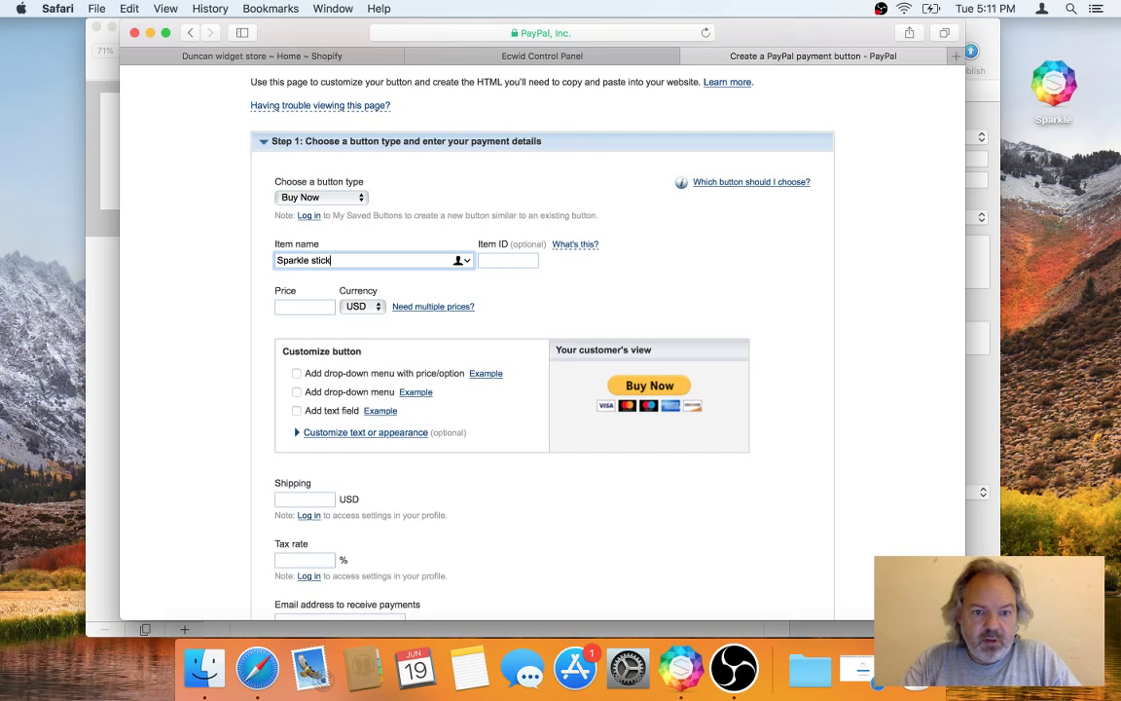
pyautogui.click(575, 244)
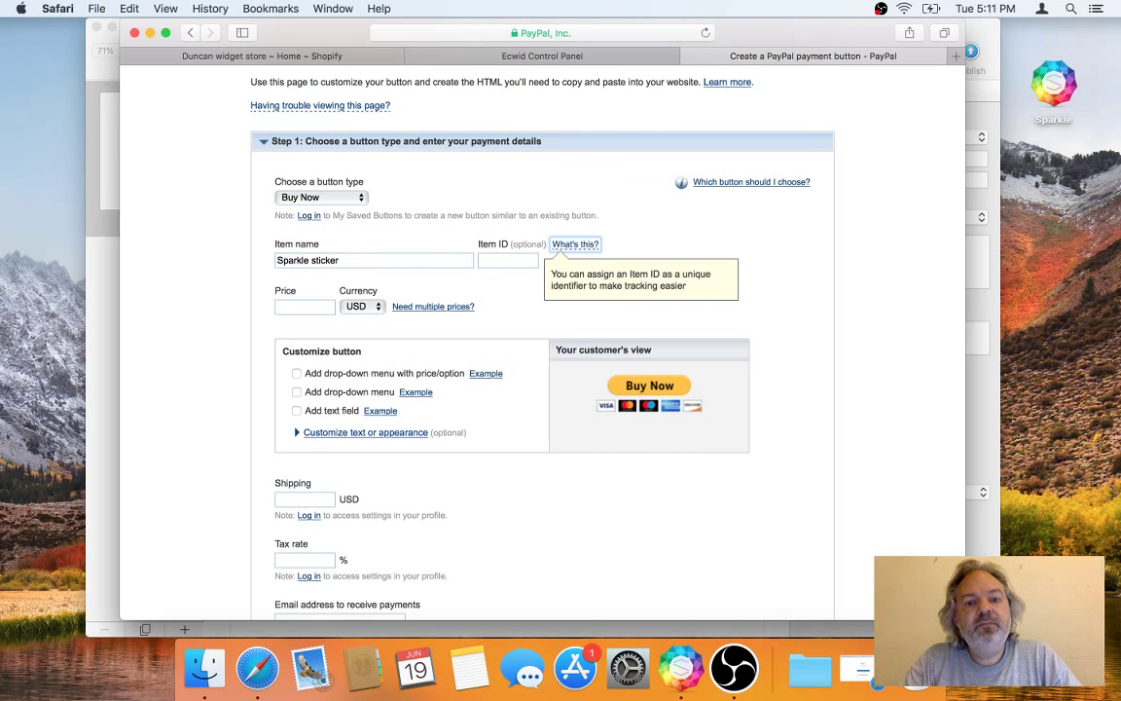
pyautogui.click(503, 264)
pyautogui.write('STICKER')
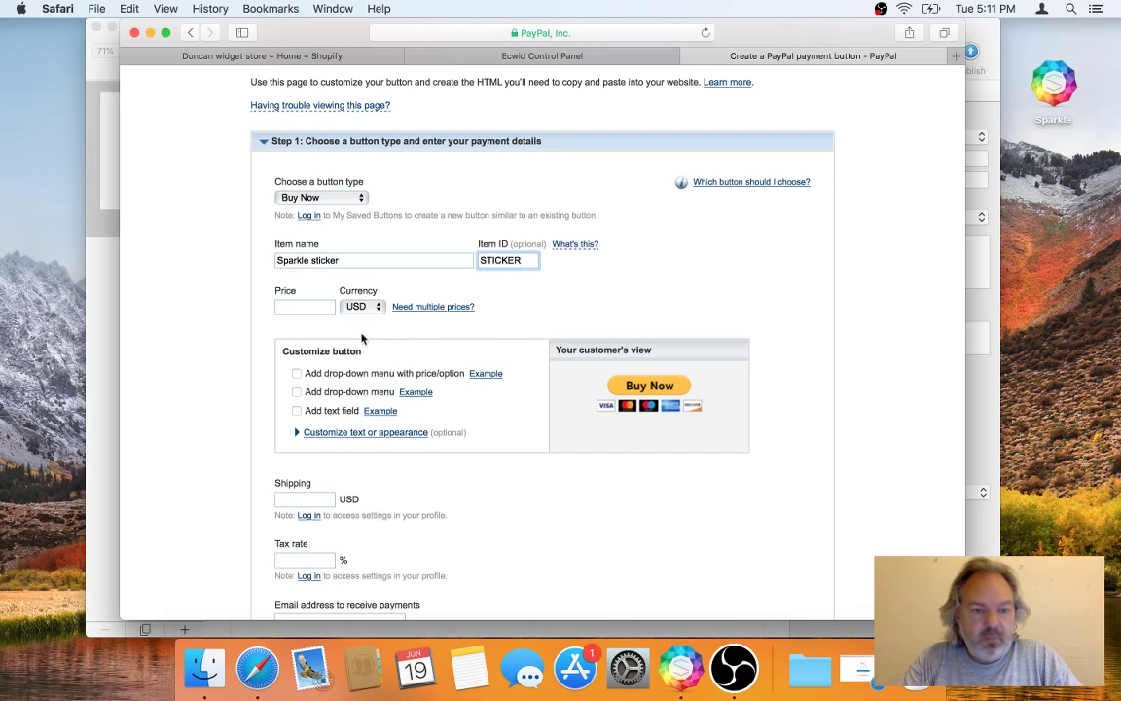
pyautogui.click(301, 308)
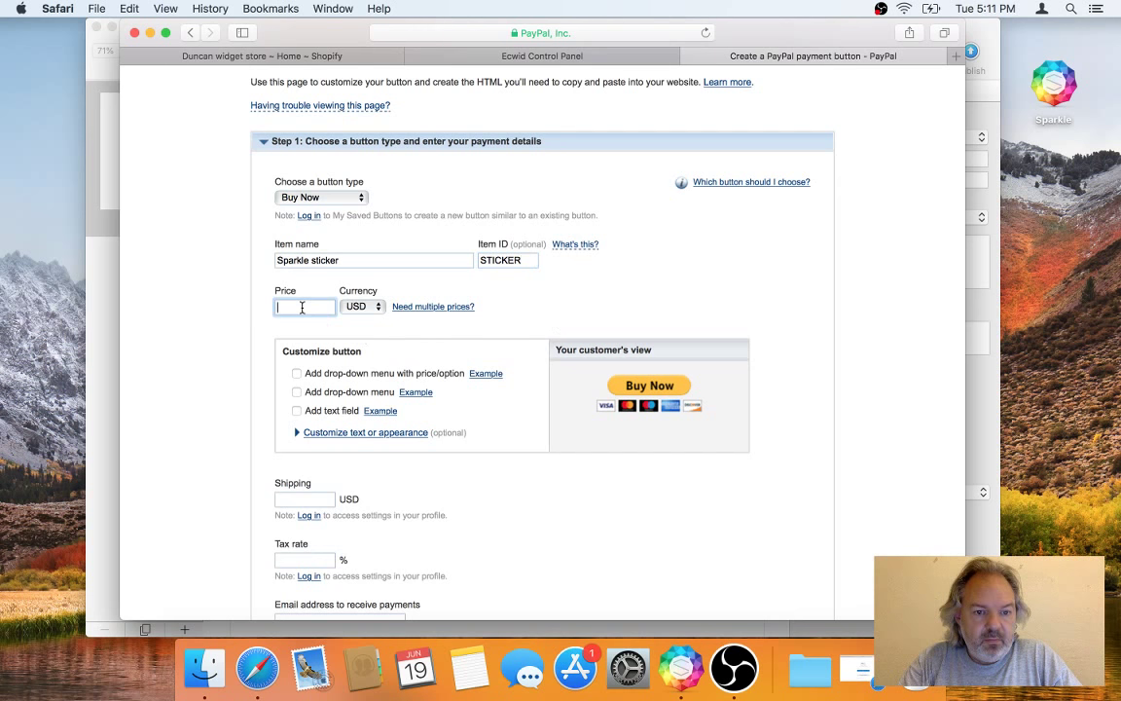
pyautogui.write('20')
pyautogui.click(362, 306)
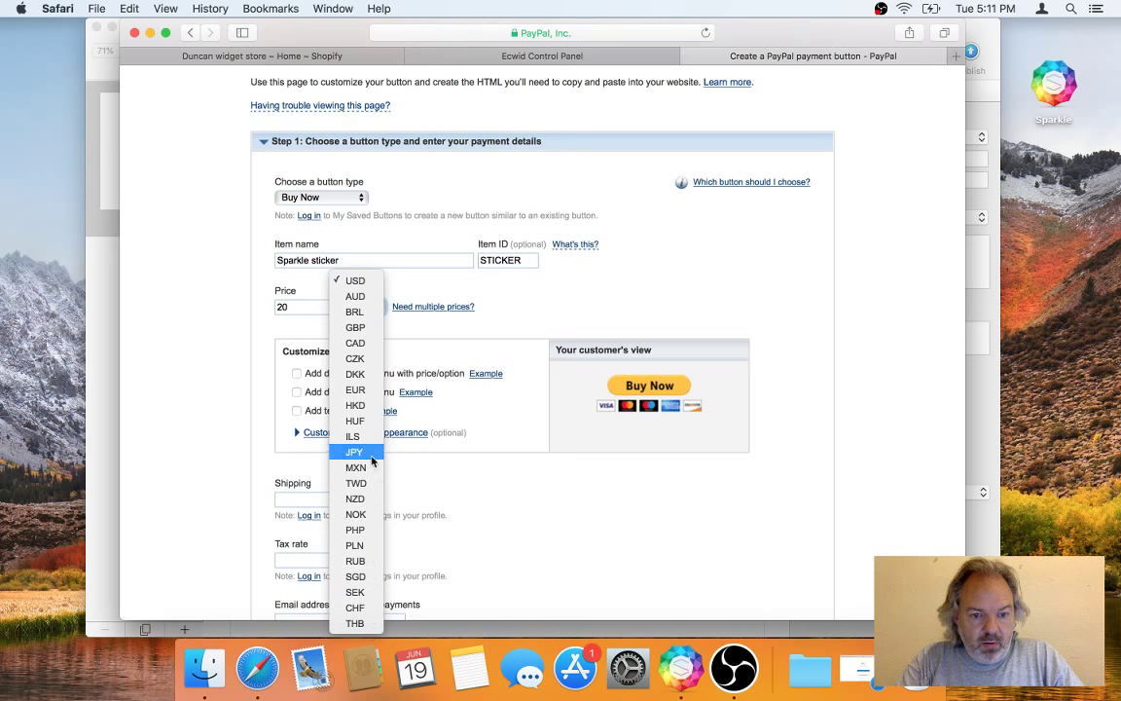
pyautogui.click(368, 390)
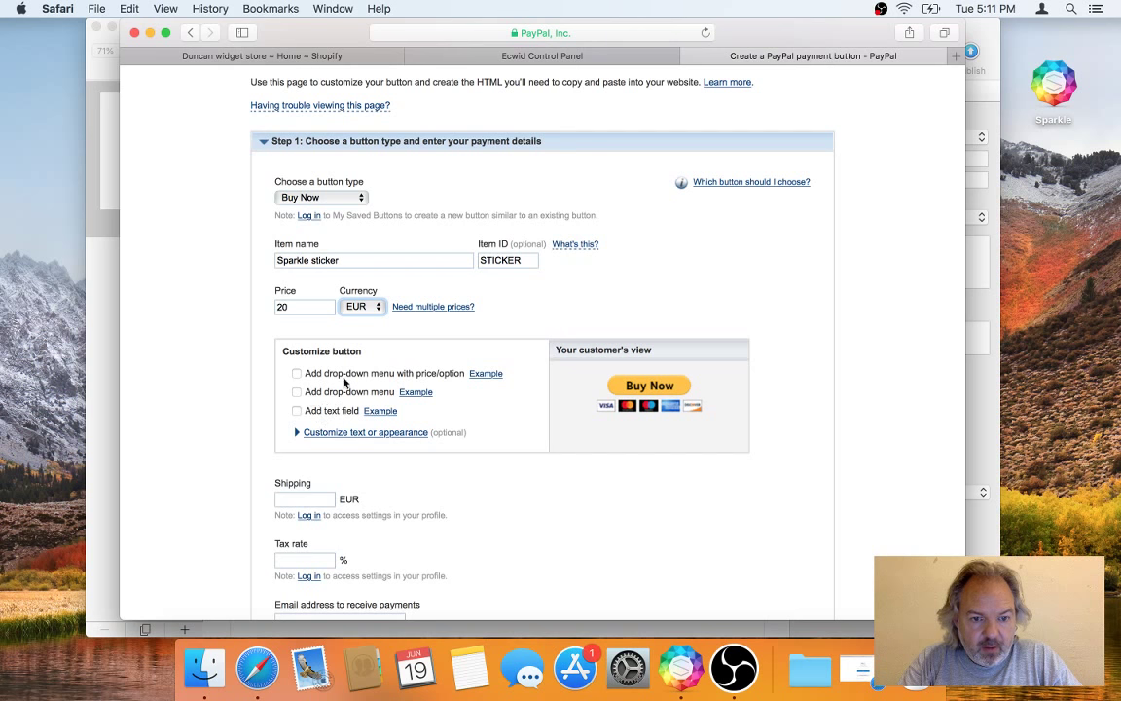
# Step: Set shipping 0 and tax 0, enter the receiving e-mail address, and create the button
pyautogui.scroll(-3, 409, 457)
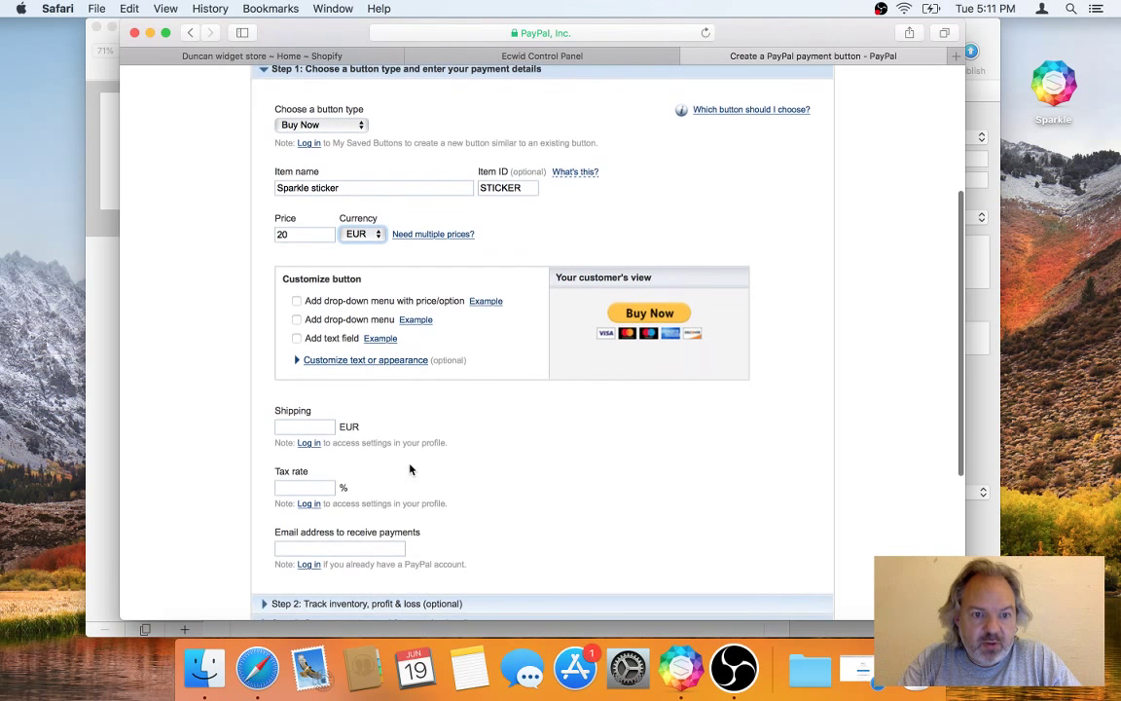
pyautogui.click(313, 428)
pyautogui.write('0')
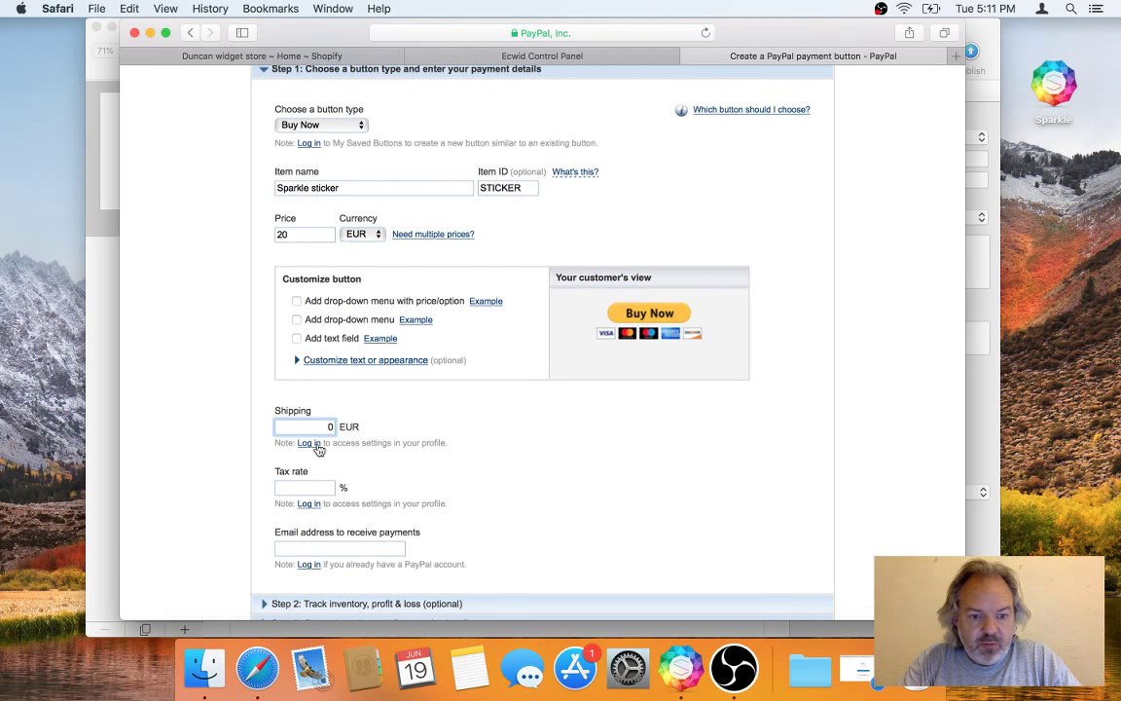
pyautogui.click(316, 487)
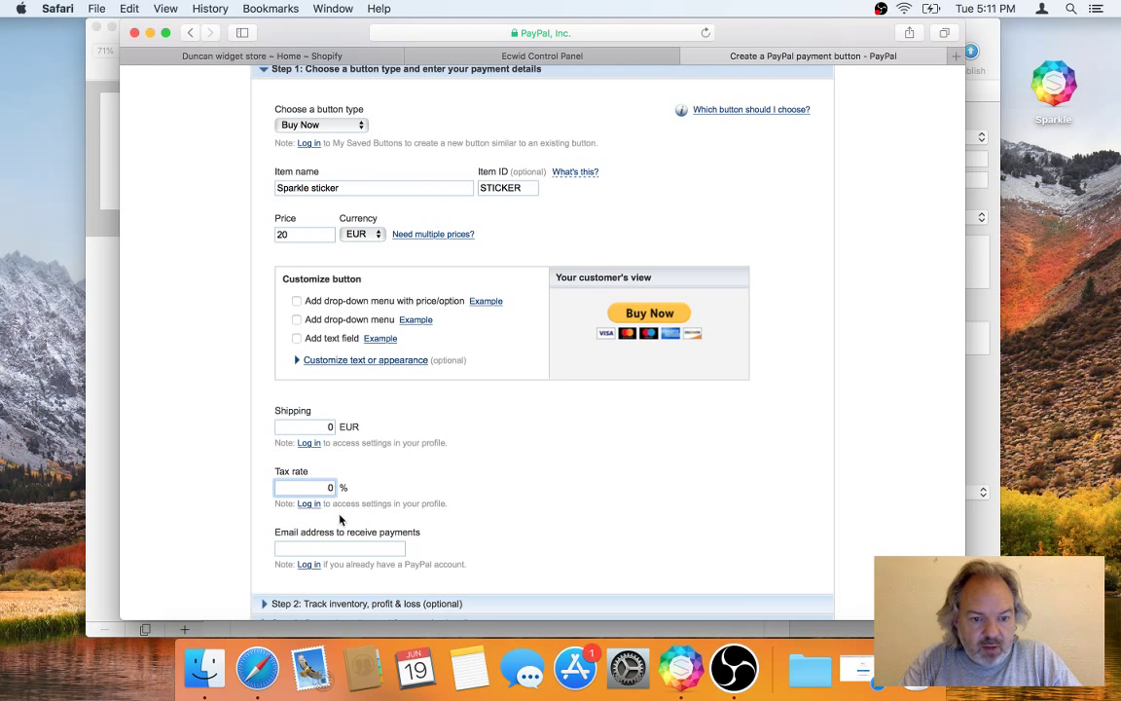
pyautogui.scroll(-3, 348, 549)
pyautogui.click(351, 459)
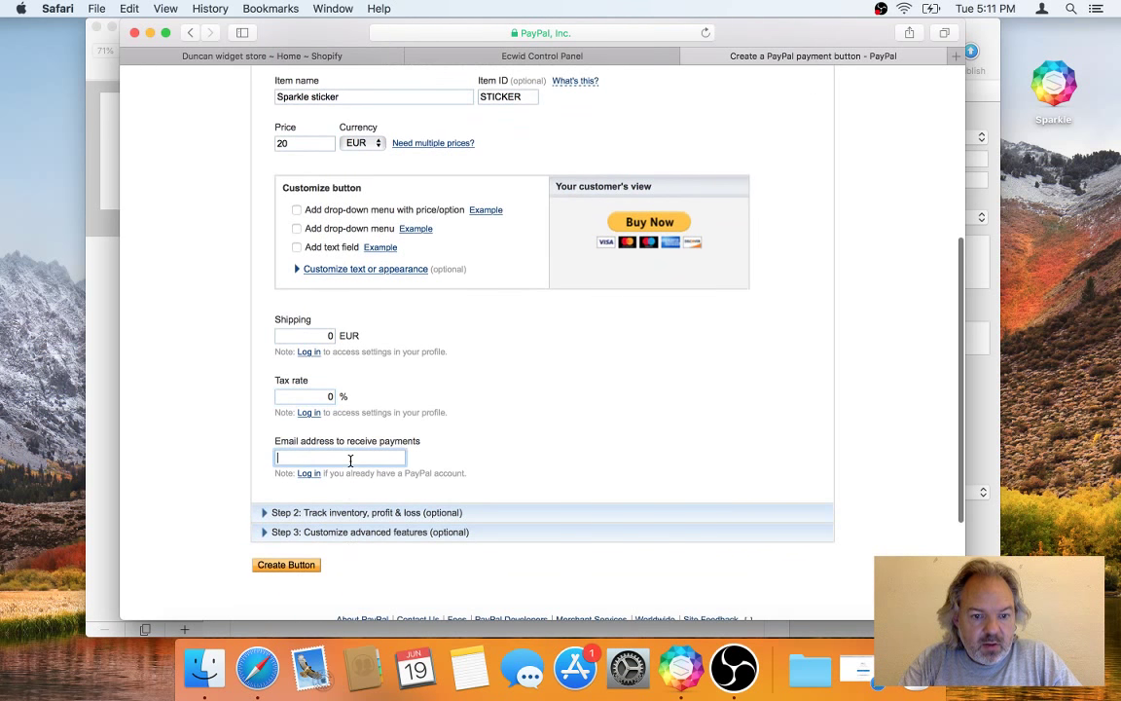
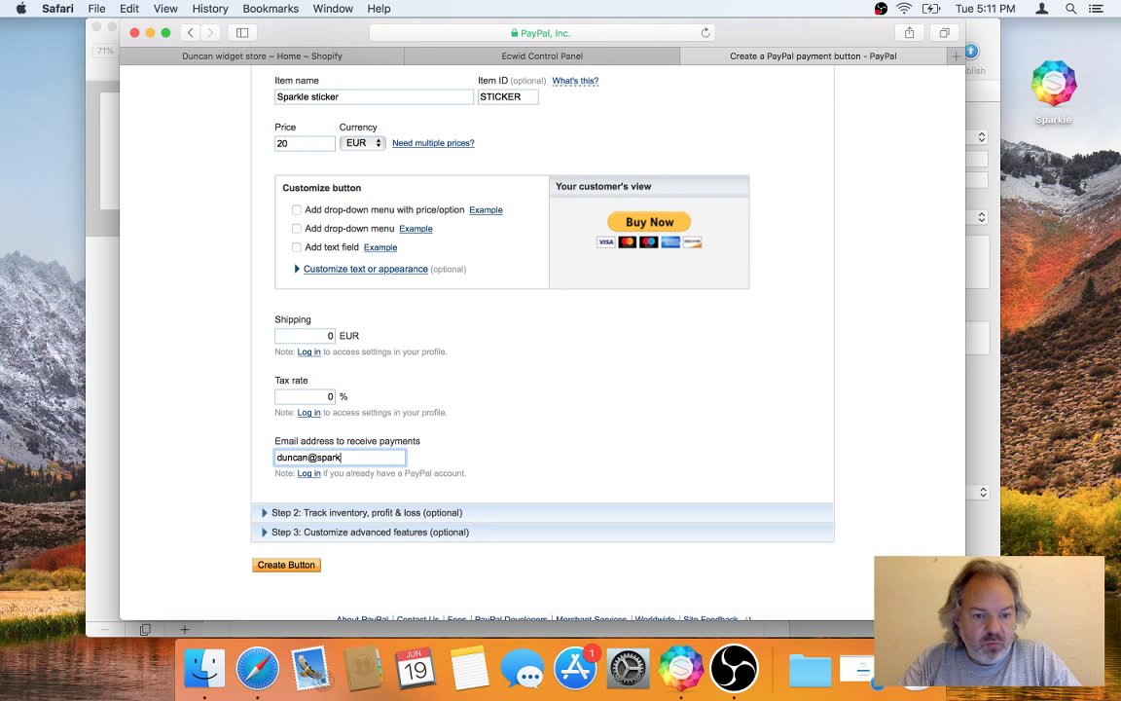
pyautogui.click(288, 566)
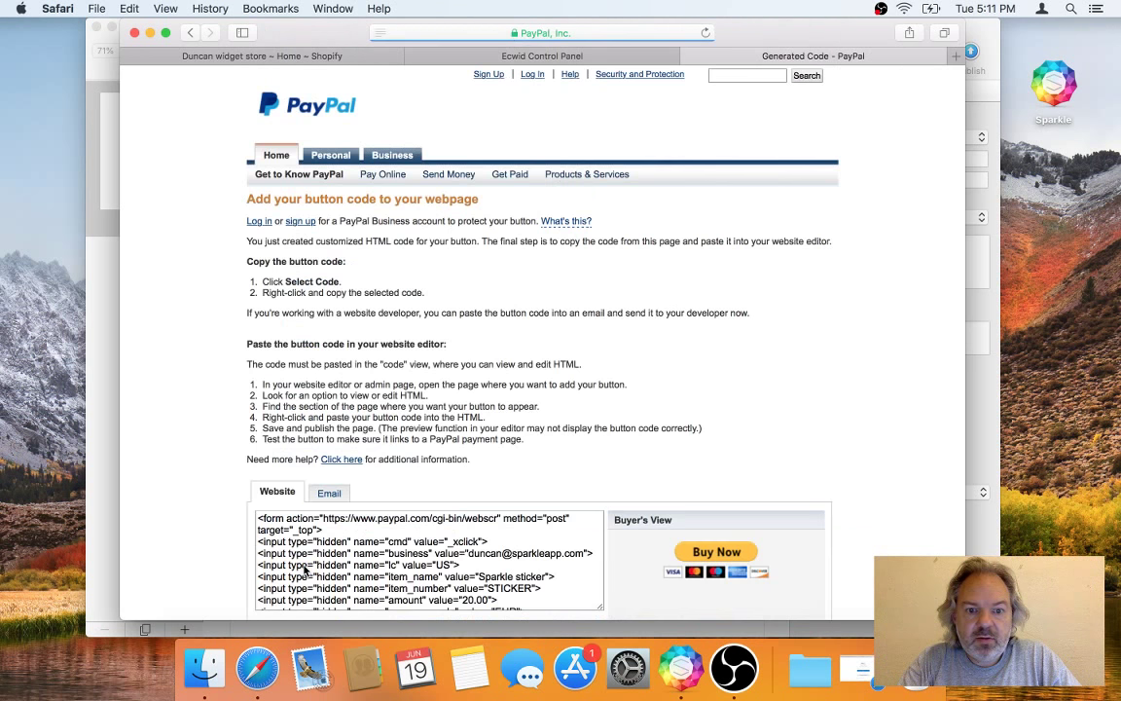
# Step: Select and copy the generated Buy Now button HTML, then switch to Sparkle
pyautogui.scroll(-5, 211, 507)
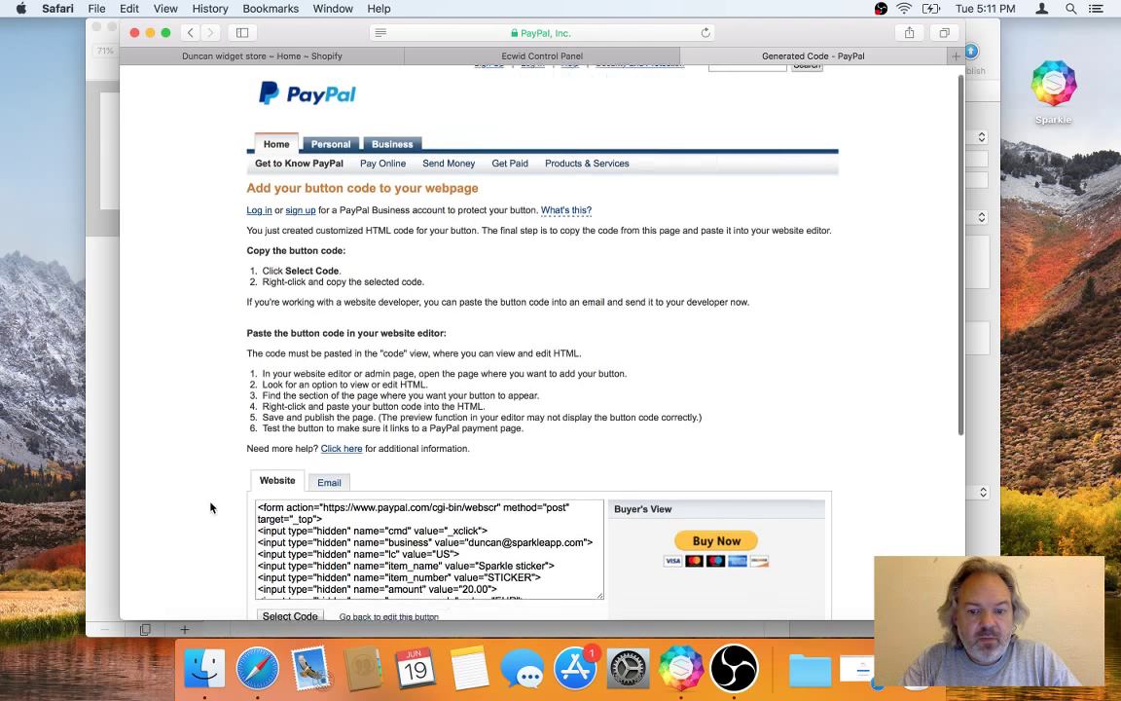
pyautogui.click(457, 362)
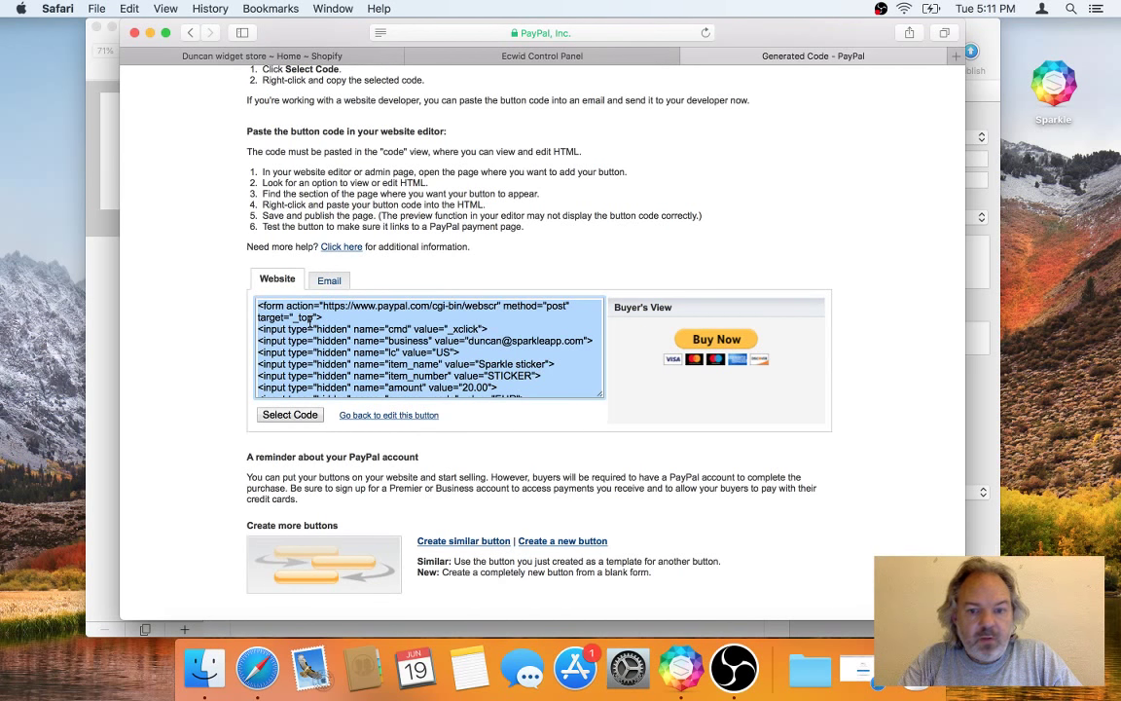
pyautogui.scroll(-3, 352, 350)
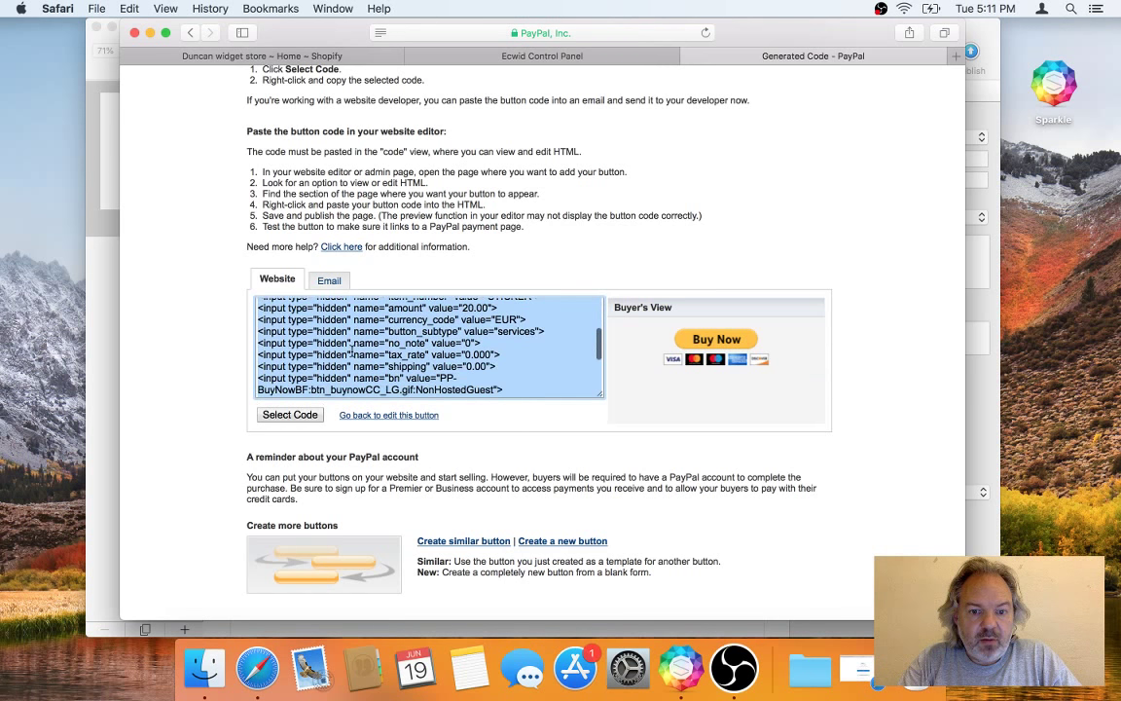
pyautogui.press('super+Tab')
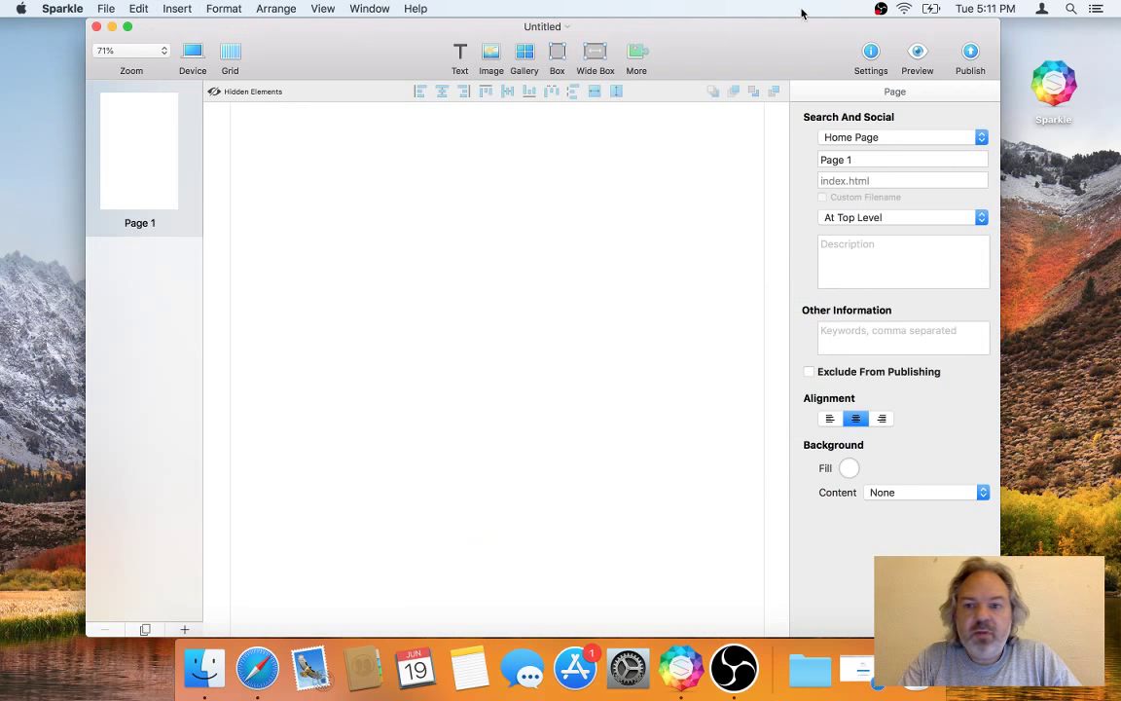
# Step: Add an Embed element to Page 1 and save the pasted PayPal button code in it
pyautogui.click(639, 64)
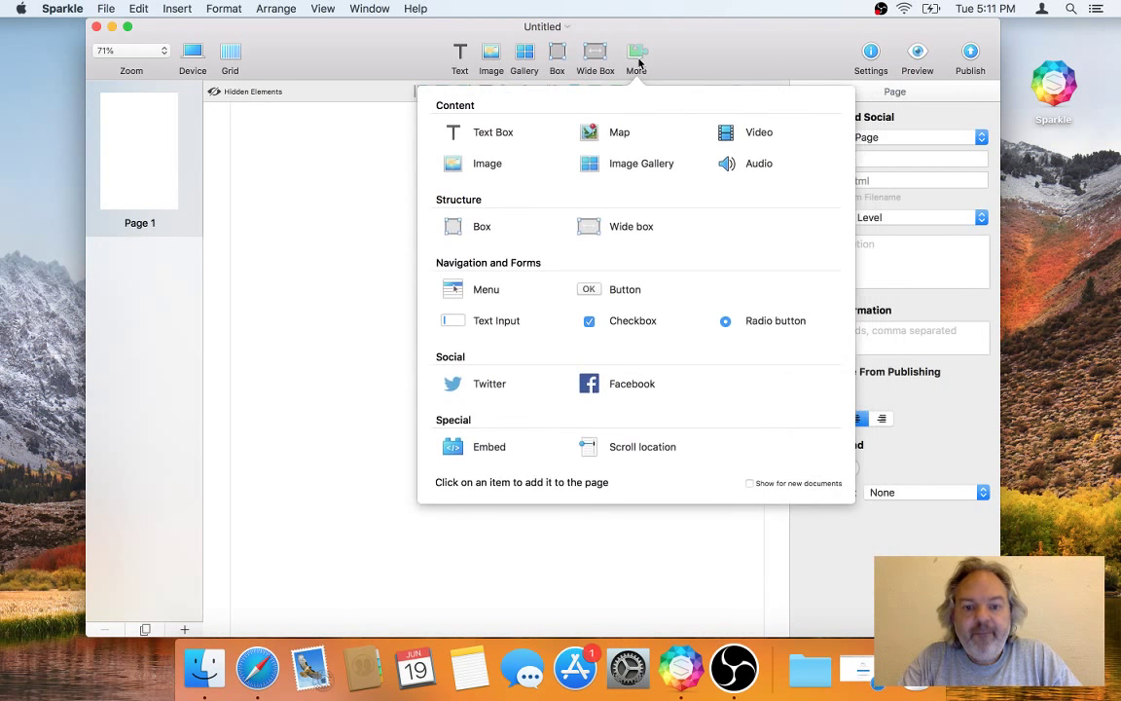
pyautogui.click(488, 449)
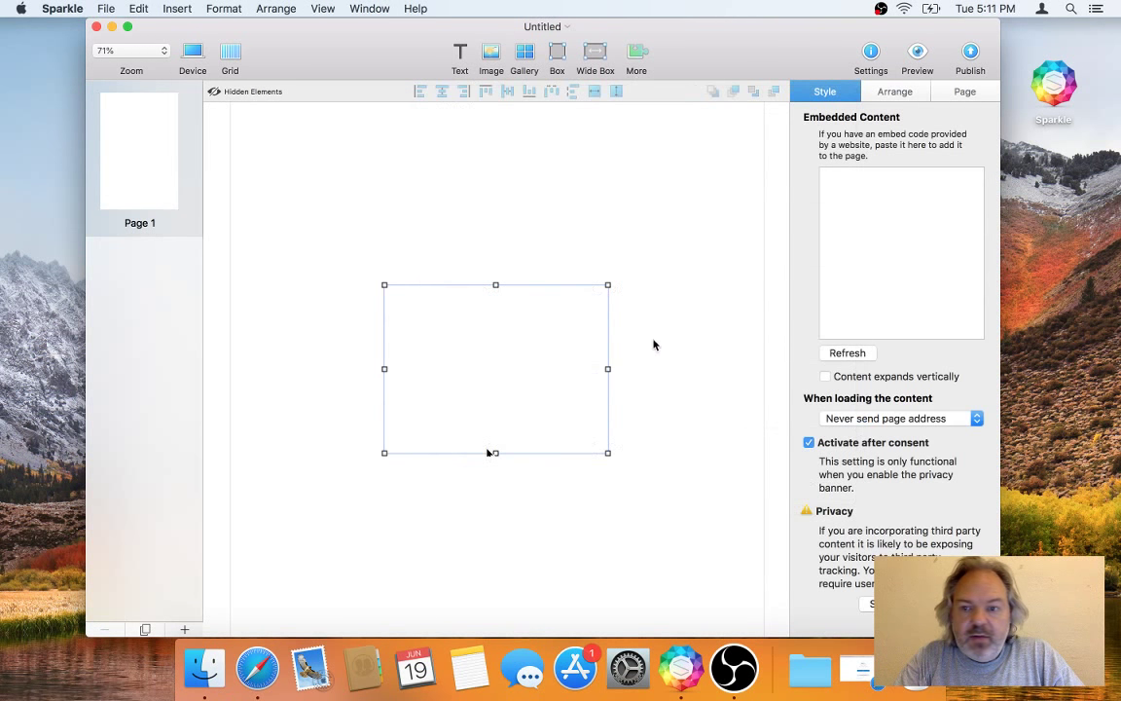
pyautogui.click(912, 225)
pyautogui.press('super+v')
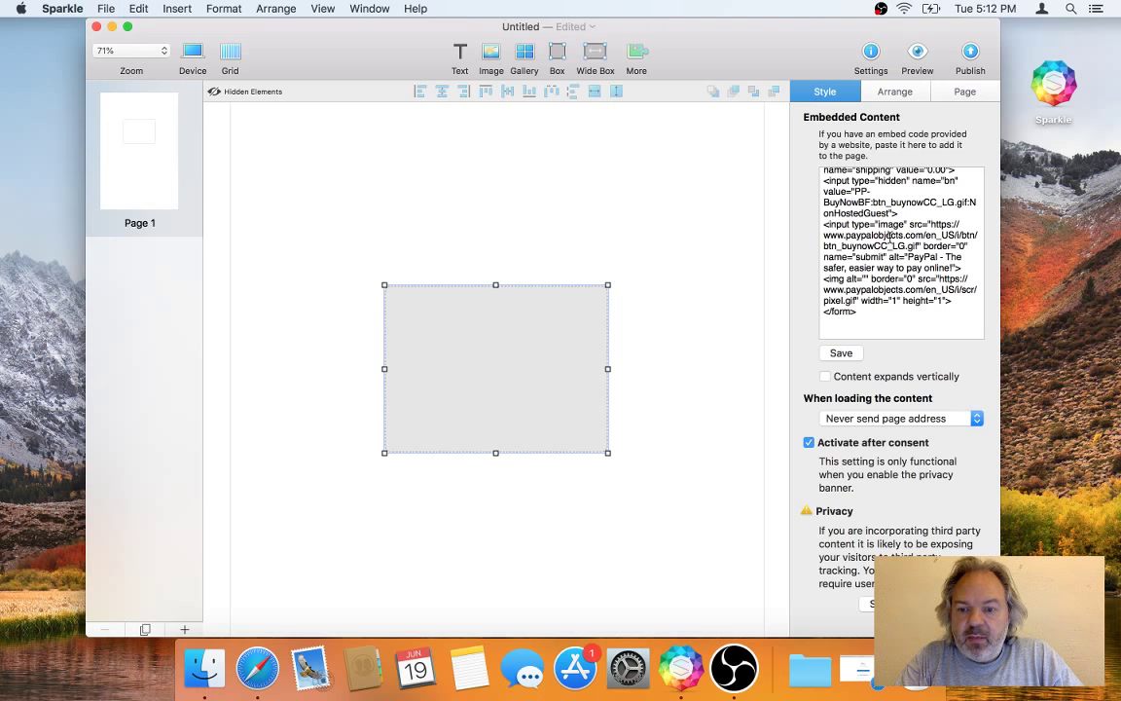
pyautogui.click(843, 356)
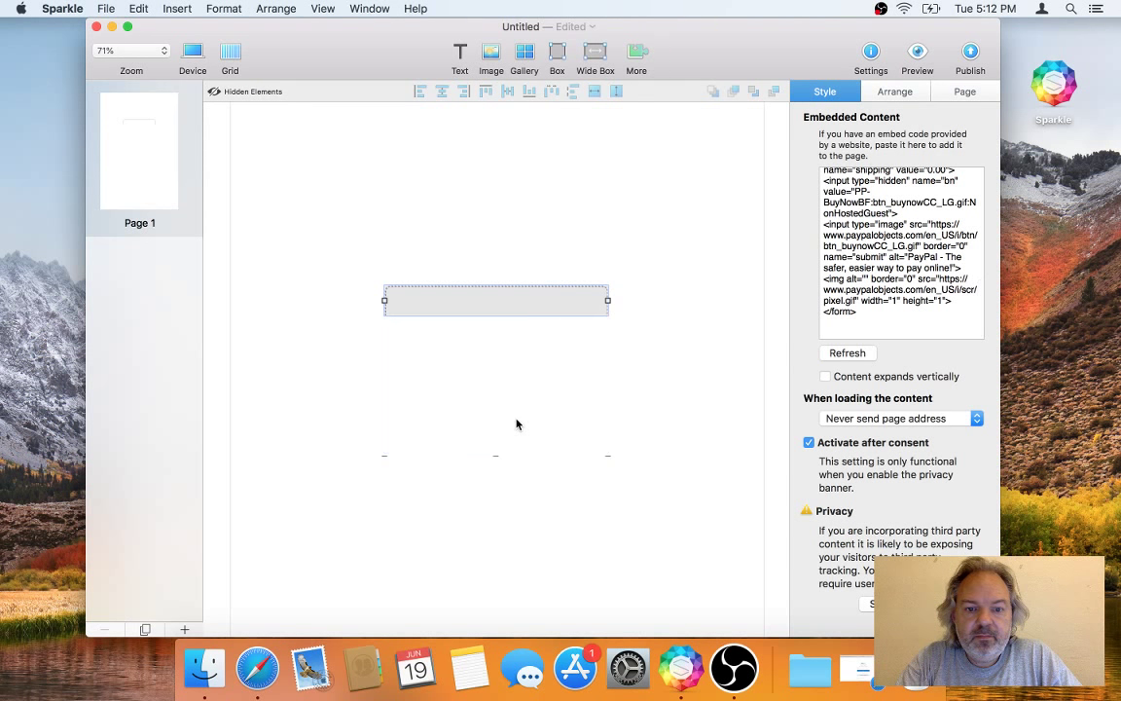
# Step: Narrow the embed around the Buy Now button and move it right of centre
pyautogui.click(516, 354)
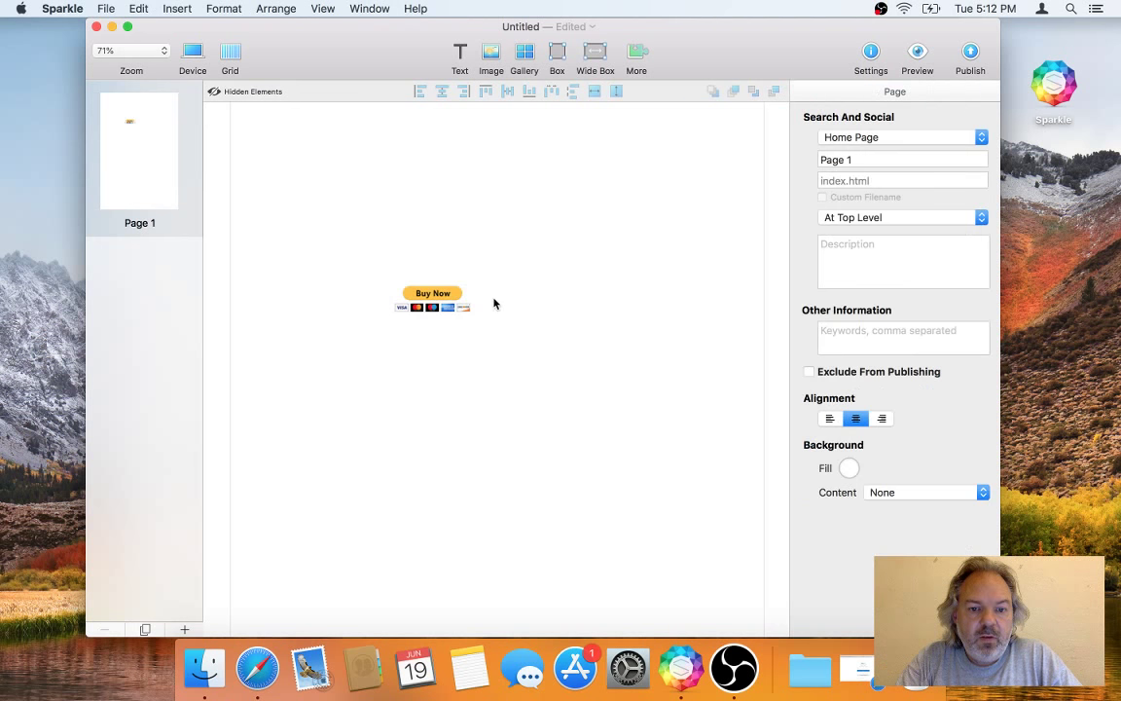
pyautogui.click(494, 304)
pyautogui.moveTo(493, 304); pyautogui.dragTo(579, 304)
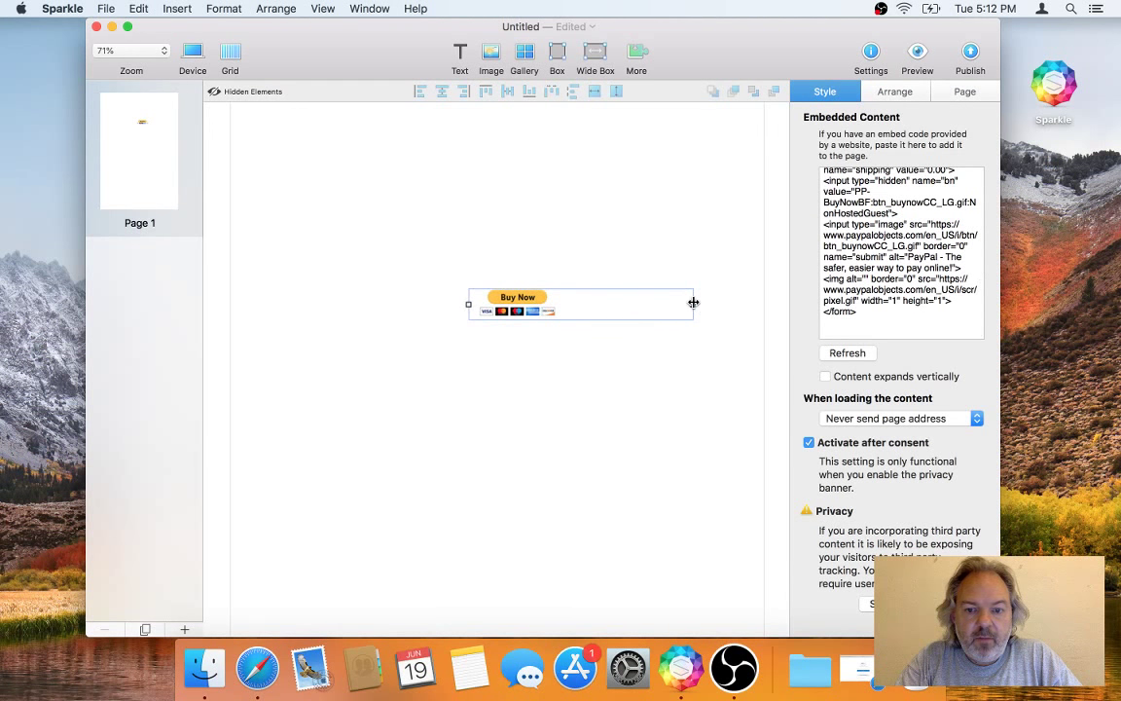
pyautogui.moveTo(693, 302); pyautogui.dragTo(578, 304)
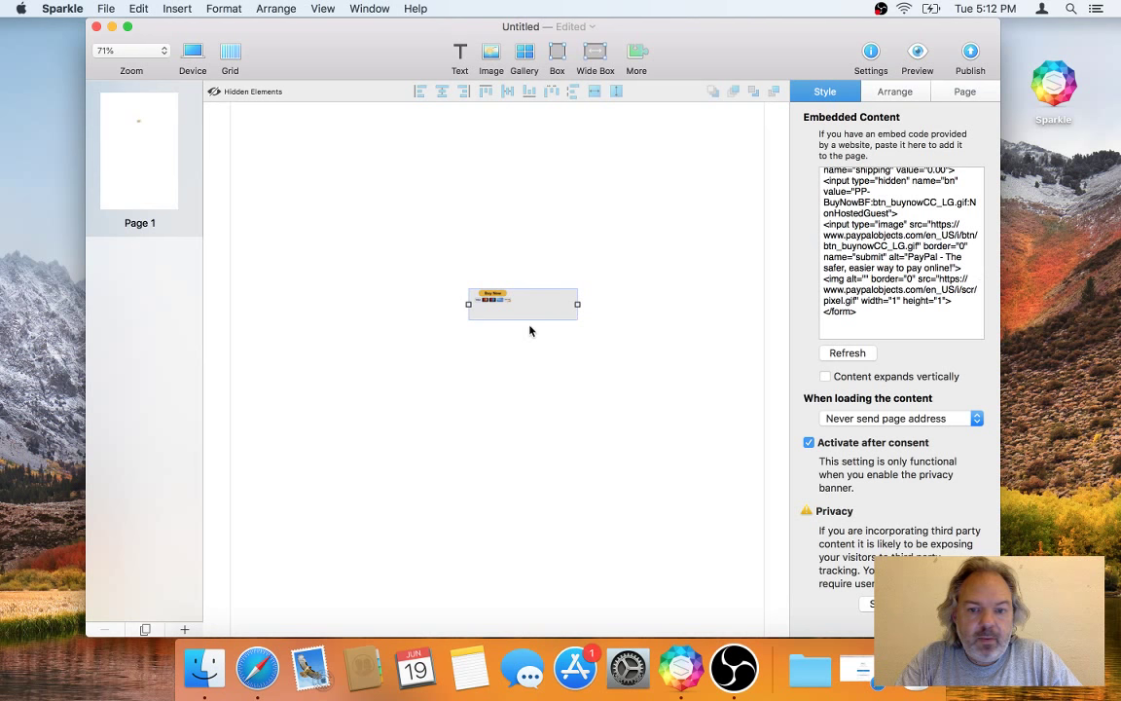
pyautogui.moveTo(503, 310); pyautogui.dragTo(458, 274)
# Step: Place a new text box above the Buy Now embed and type 'Buy my Sparkle Sticker' into it
pyautogui.click(459, 55)
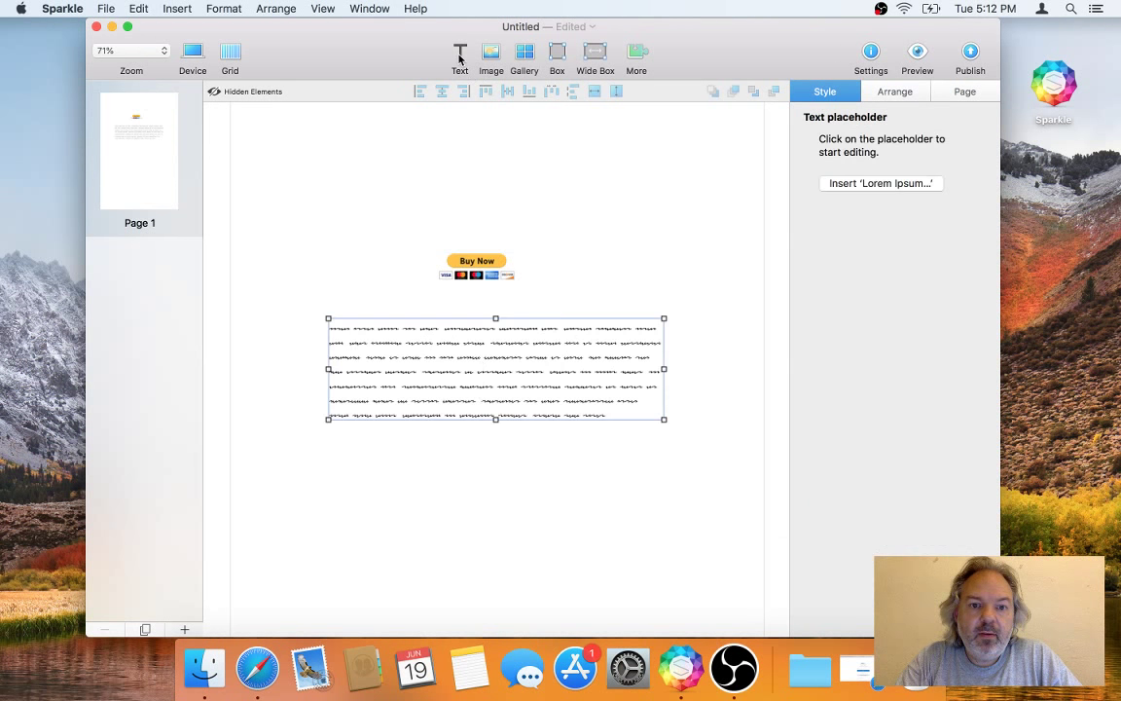
pyautogui.moveTo(481, 390); pyautogui.dragTo(467, 199)
pyautogui.click(468, 200)
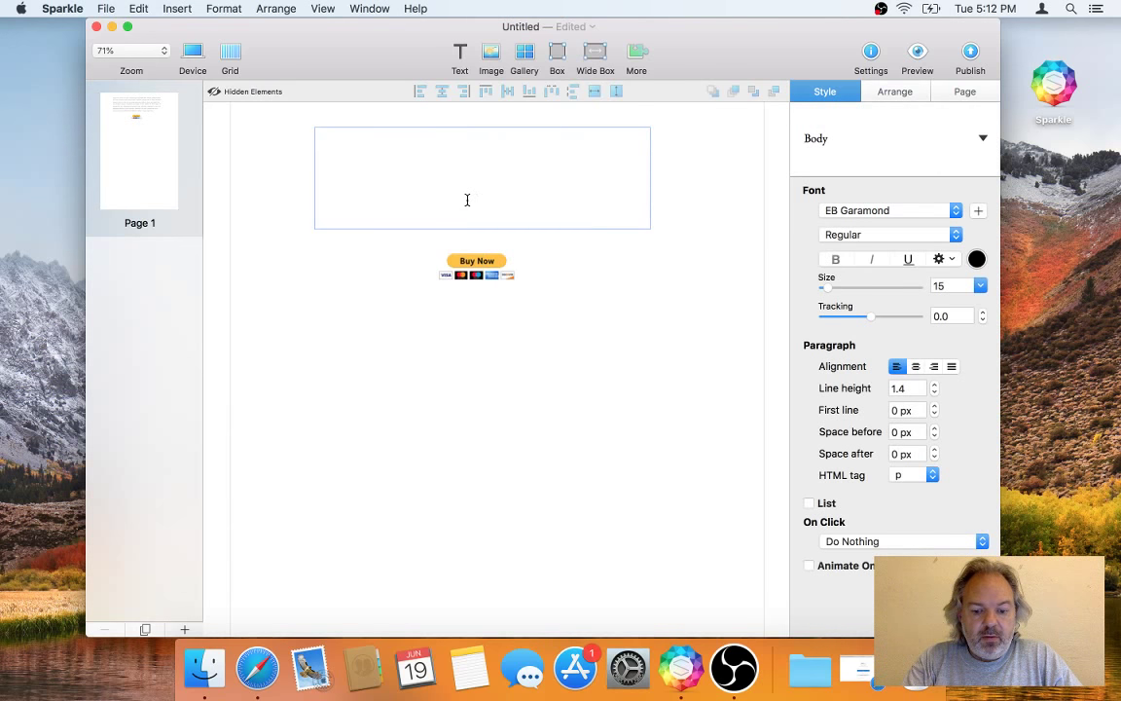
pyautogui.write('Buy my Sparkle')
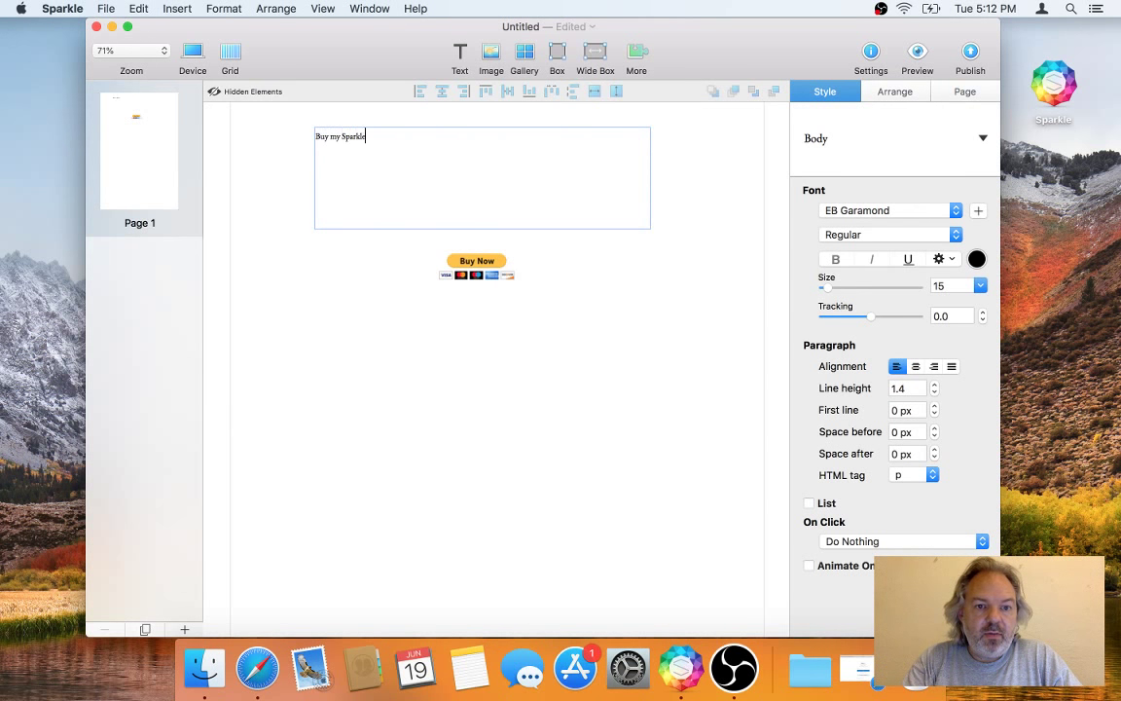
pyautogui.write(' Sticker')
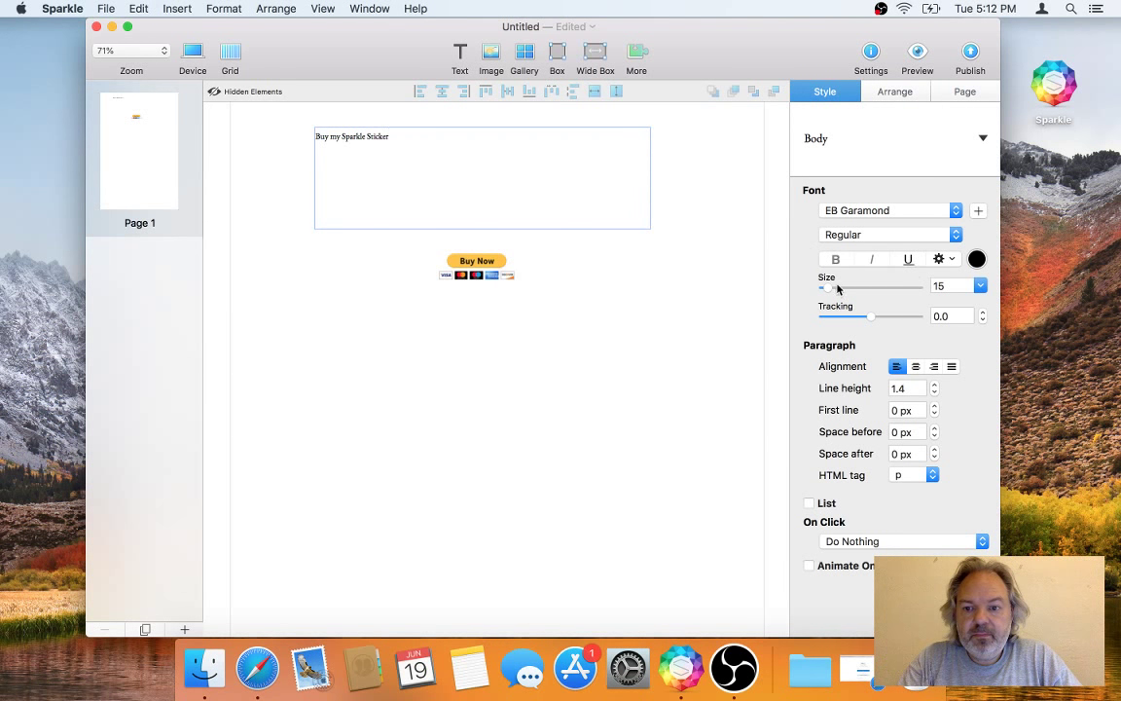
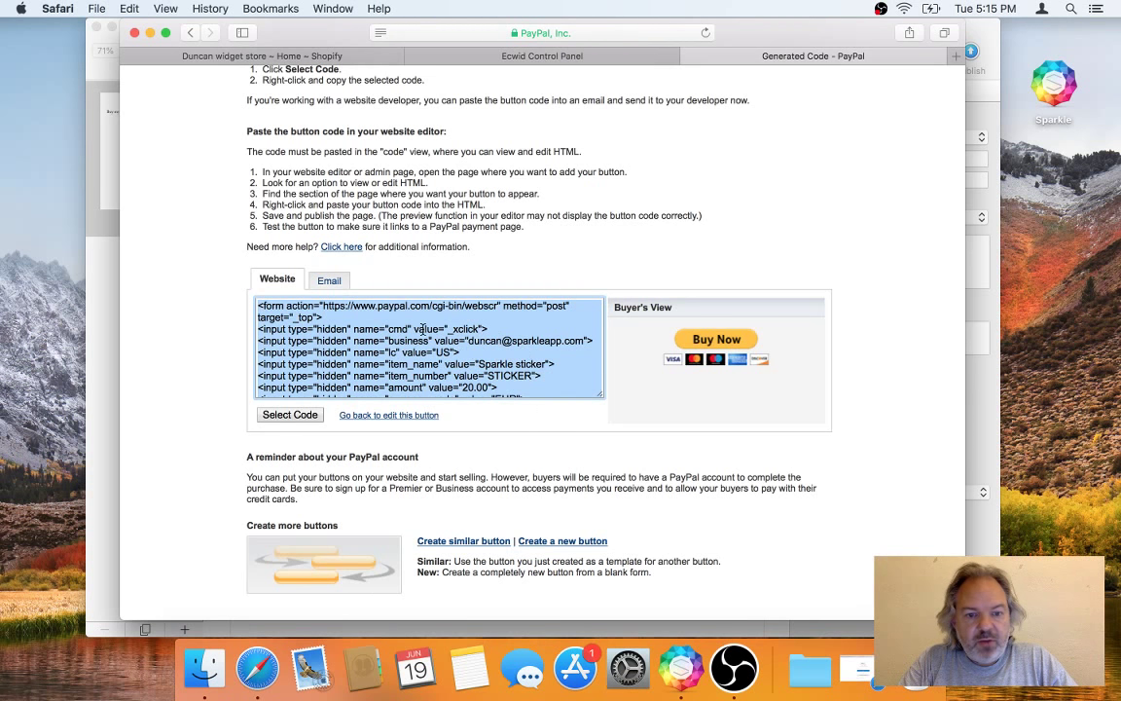
# Step: Review the generated PayPal Buy Now code in the Website code box, then close that page
pyautogui.click(316, 293)
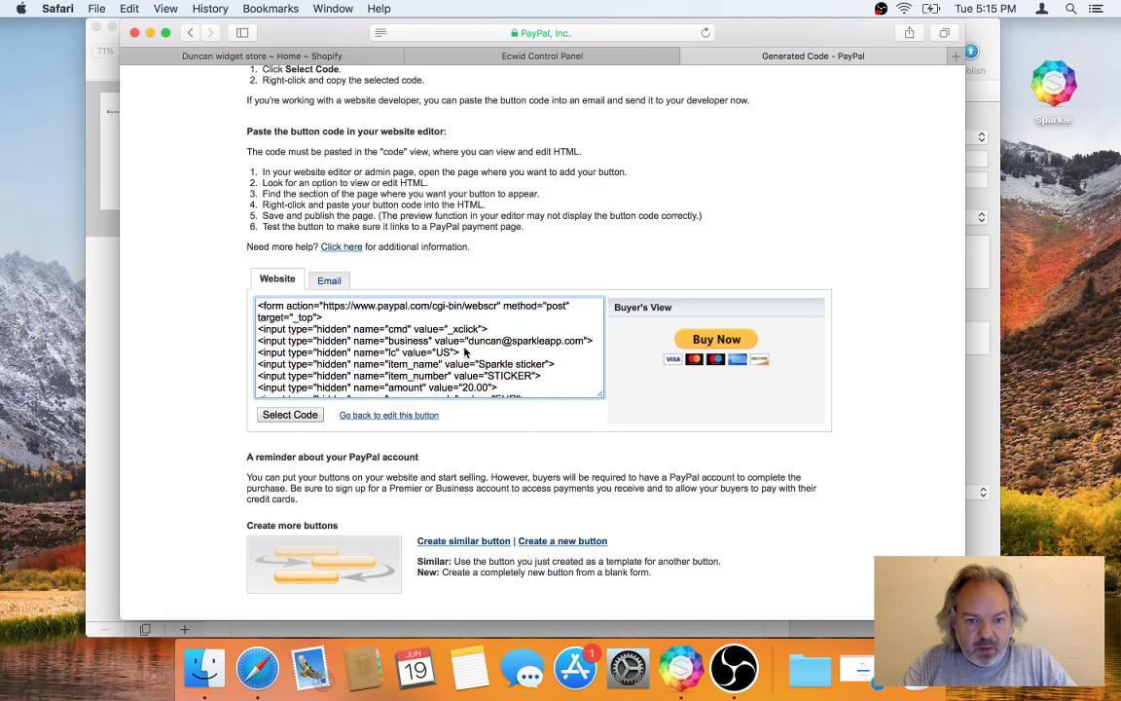
pyautogui.moveTo(468, 336); pyautogui.dragTo(584, 339)
pyautogui.click(584, 339)
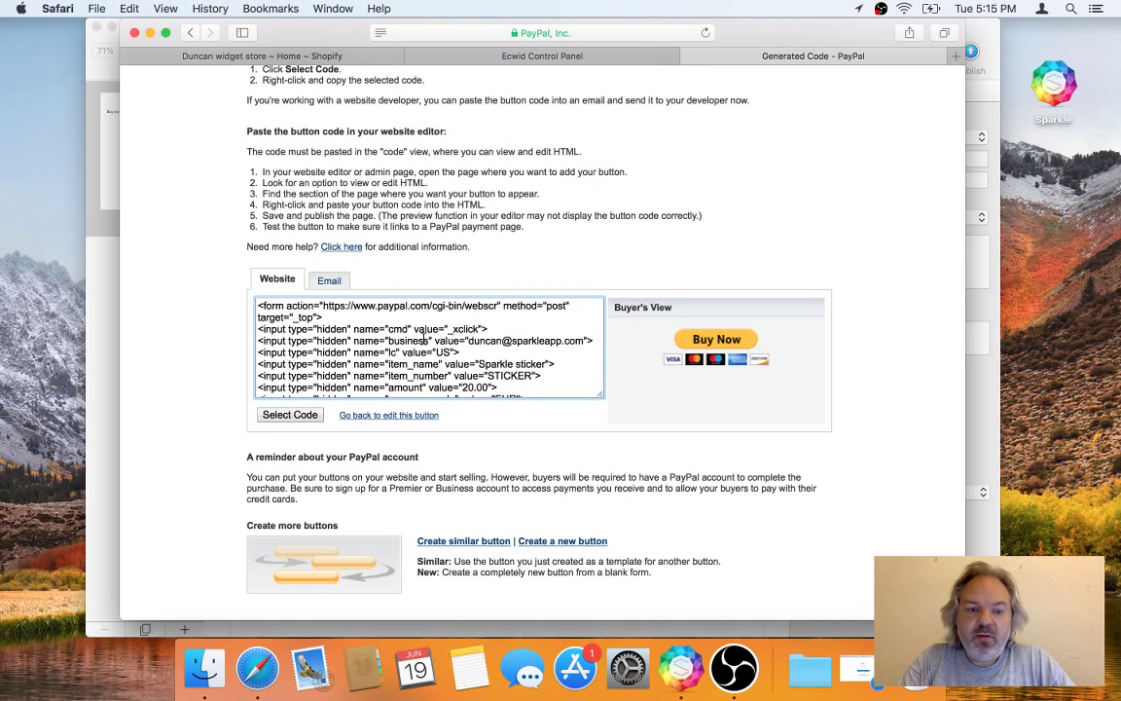
pyautogui.scroll(-10, 497, 388)
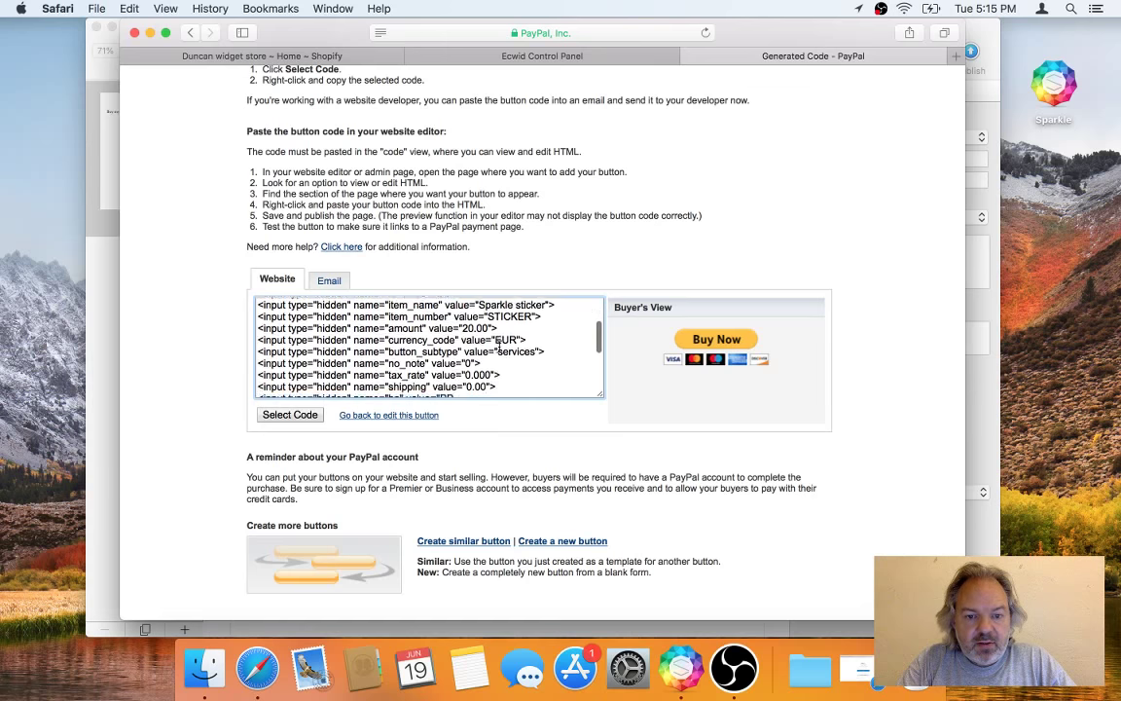
pyautogui.scroll(8, 499, 353)
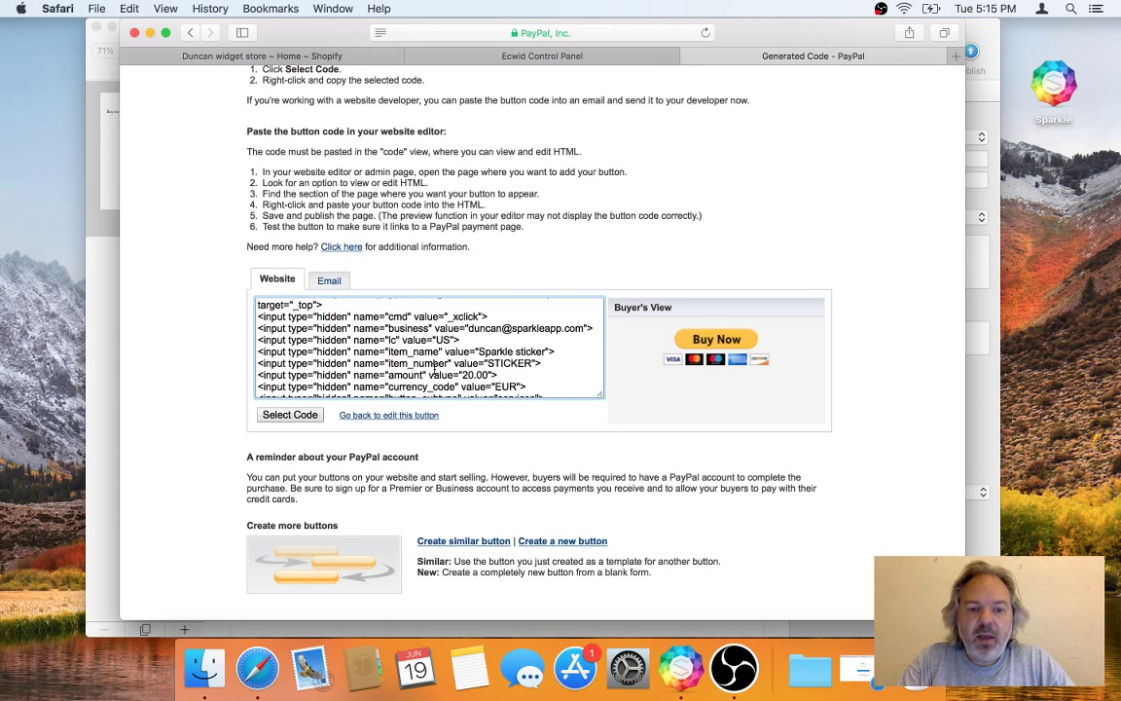
pyautogui.scroll(-10, 465, 361)
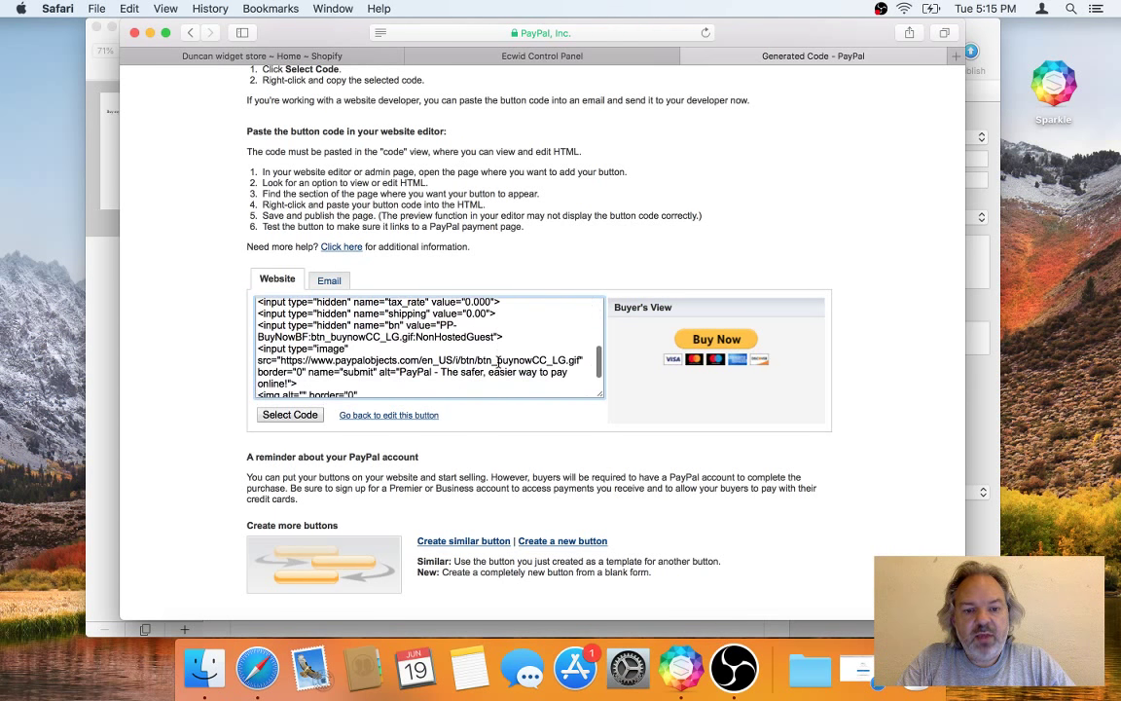
pyautogui.scroll(-5, 526, 352)
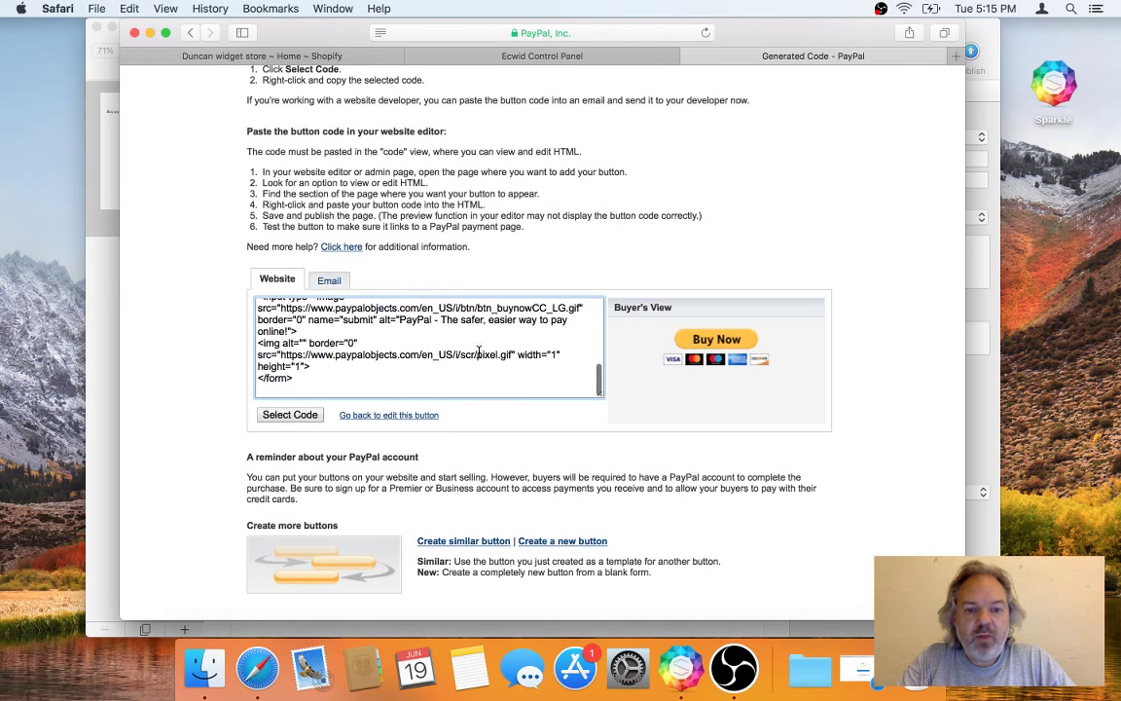
pyautogui.scroll(15, 425, 344)
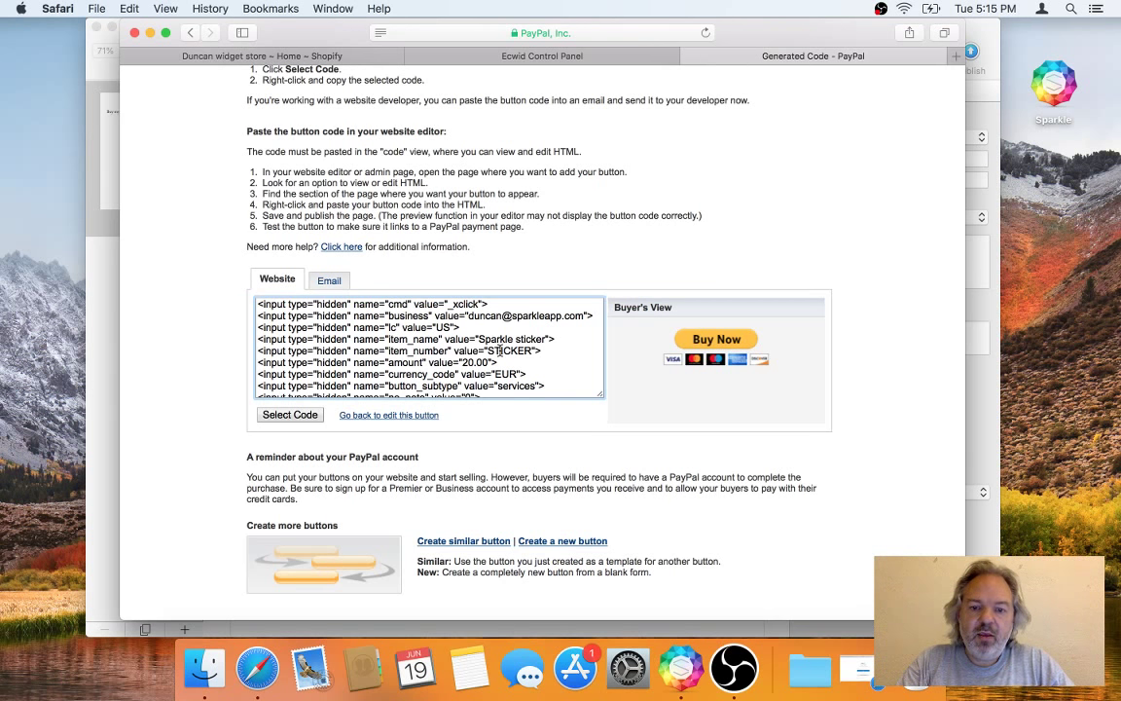
pyautogui.scroll(3, 500, 351)
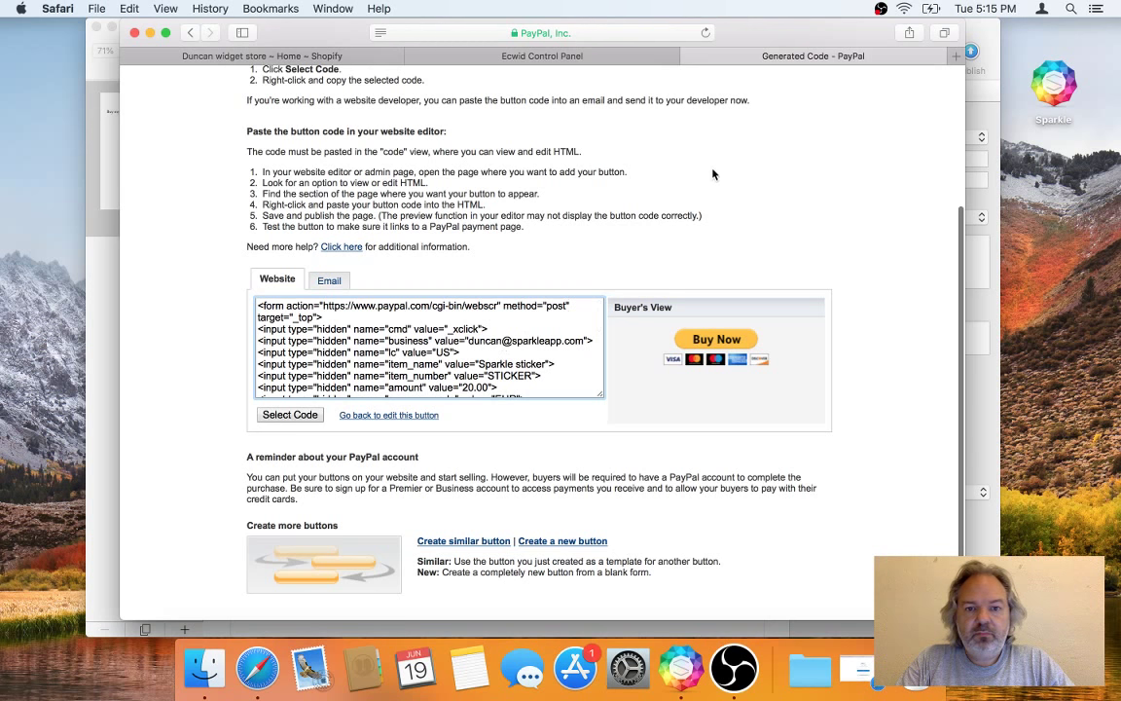
pyautogui.click(689, 57)
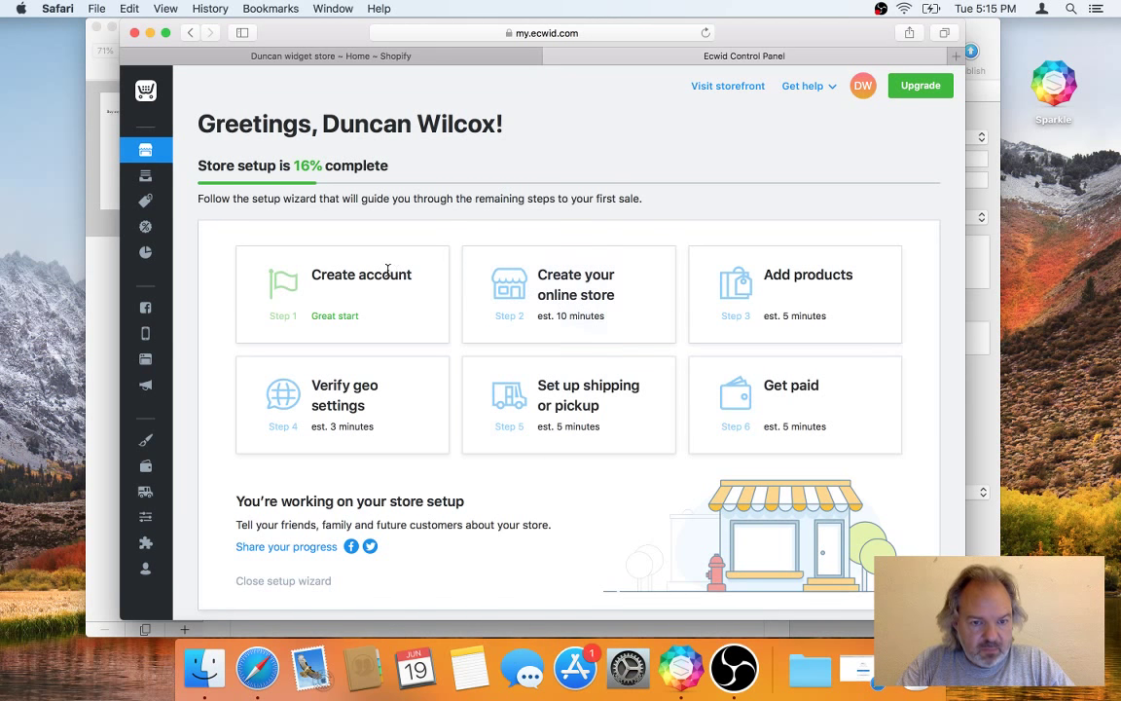
# Step: Choose 'Yes, I have a website' and Other Platform in Ecwid, then select the Product Browser code
pyautogui.click(550, 261)
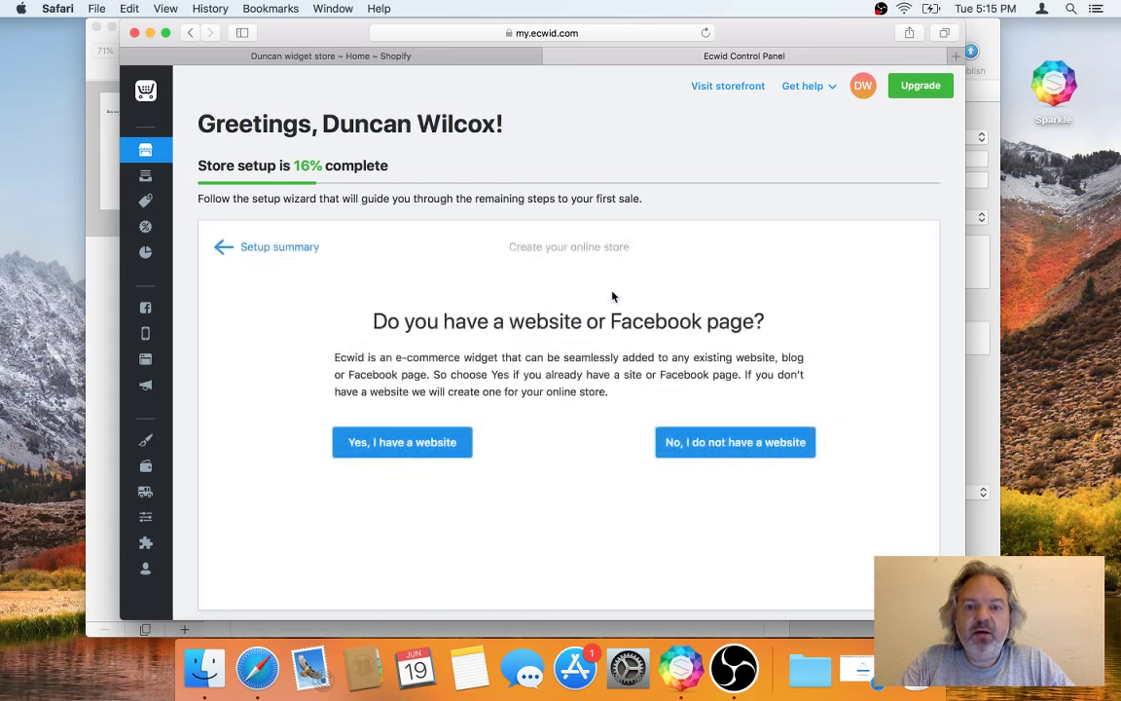
pyautogui.click(422, 442)
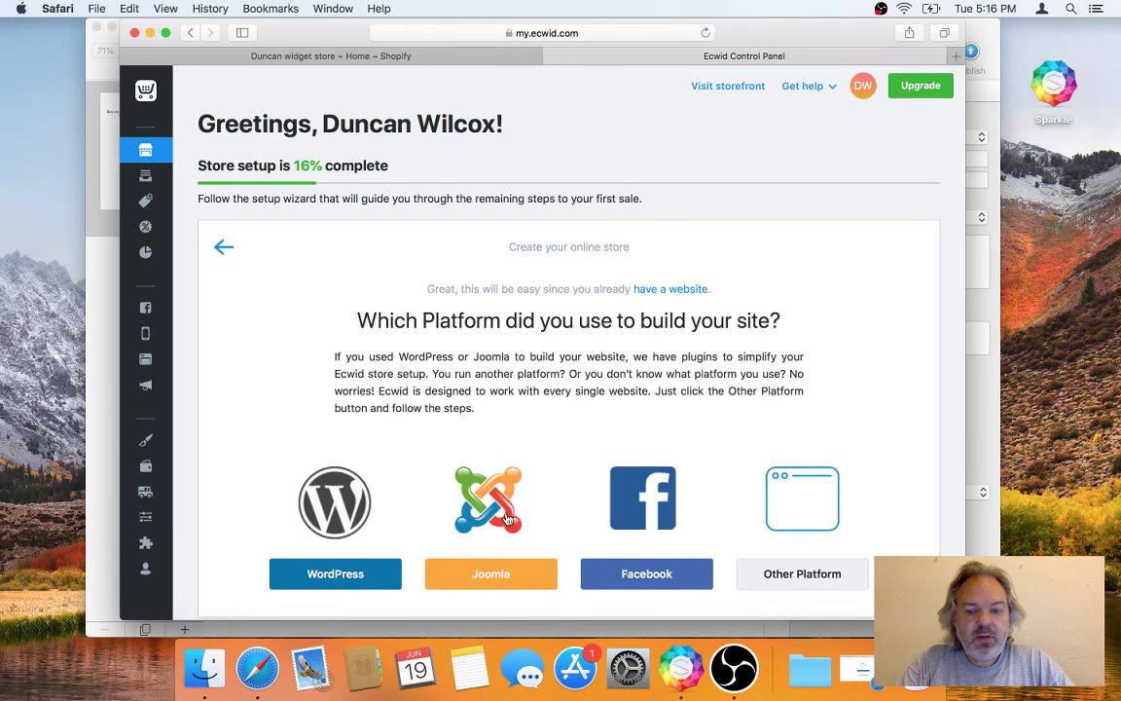
pyautogui.click(781, 576)
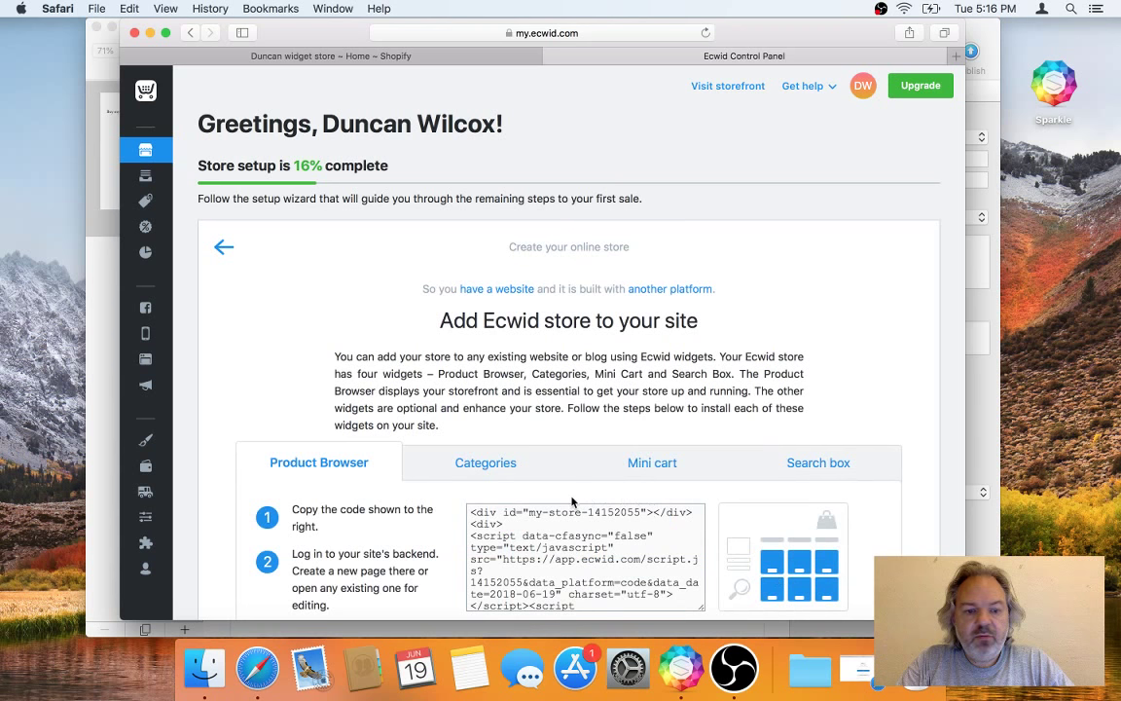
pyautogui.scroll(-3, 406, 386)
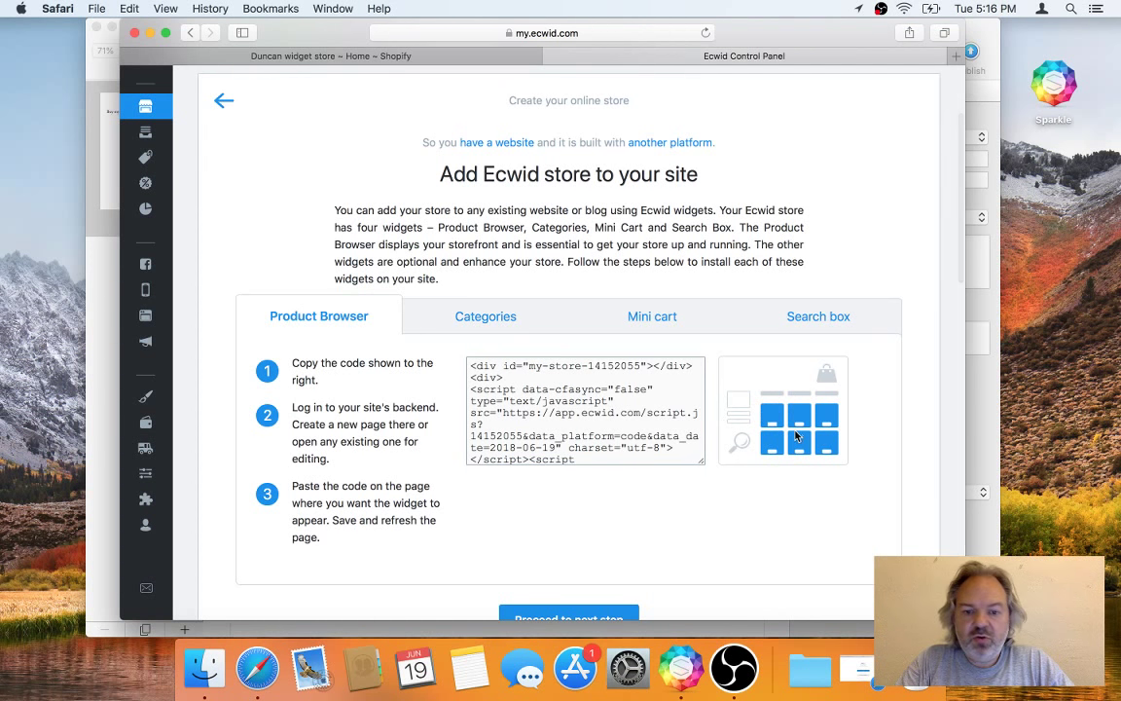
pyautogui.scroll(-2, 611, 416)
pyautogui.scroll(3, 611, 416)
pyautogui.click(557, 401)
pyautogui.press('super+c')
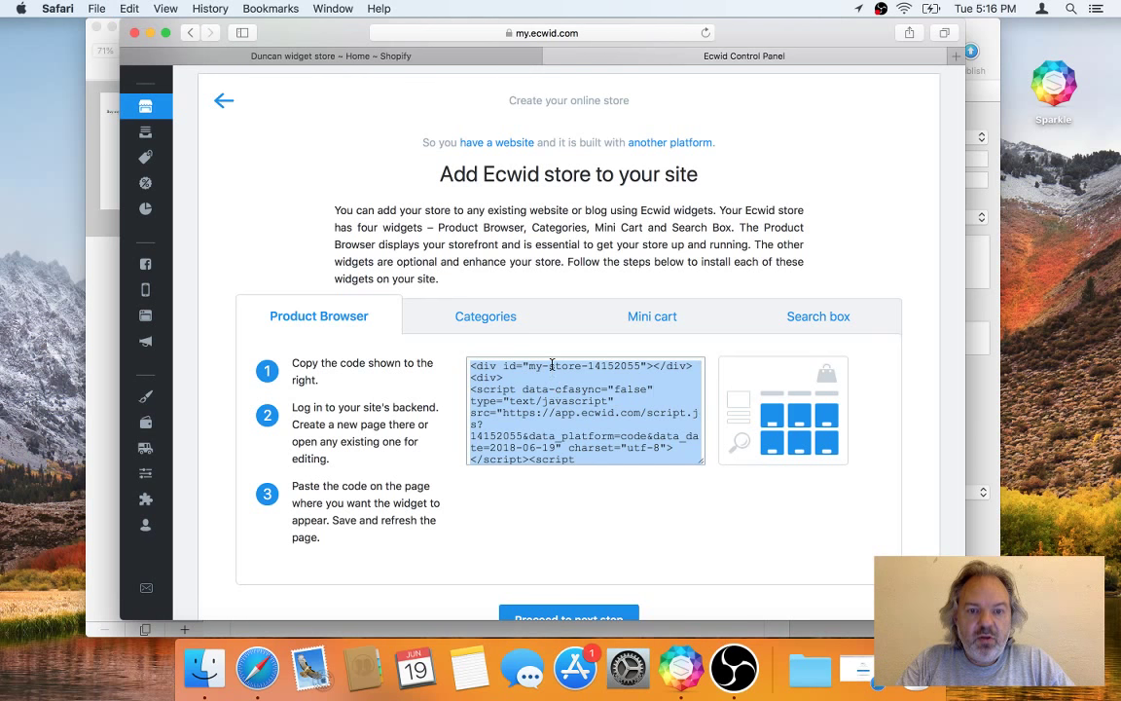
pyautogui.press('super+Tab')
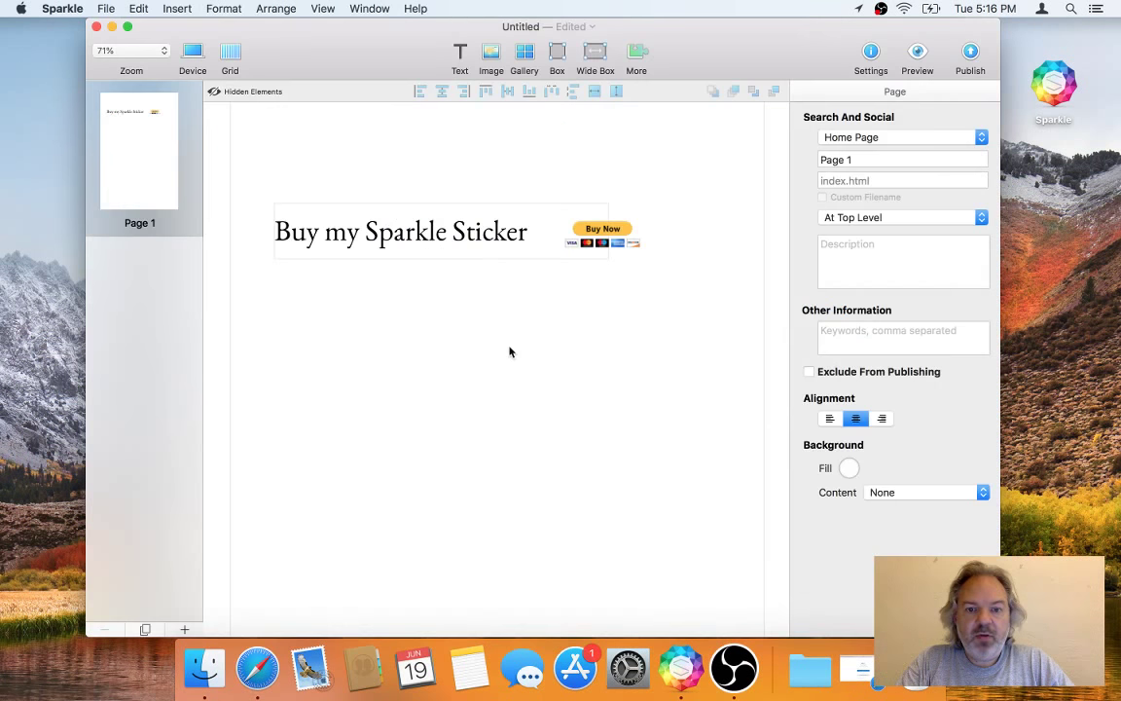
# Step: Move the caption and Buy Now button to the page top and add an Embed element
pyautogui.moveTo(446, 183); pyautogui.dragTo(623, 160)
pyautogui.click(412, 329)
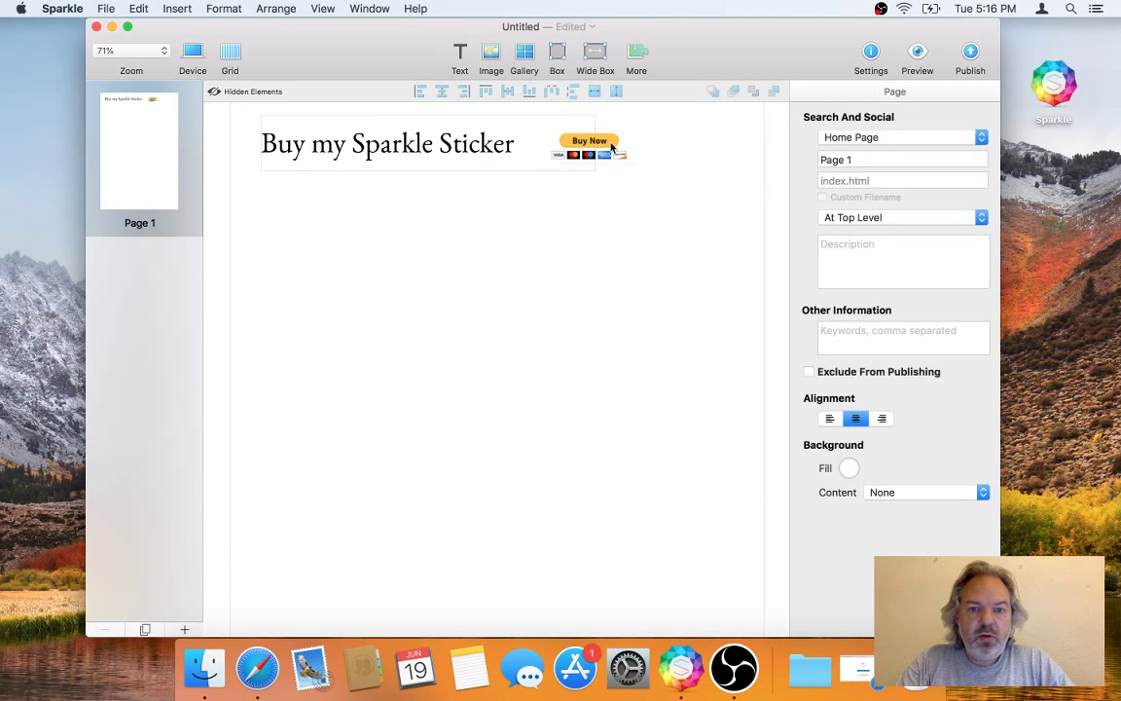
pyautogui.click(635, 70)
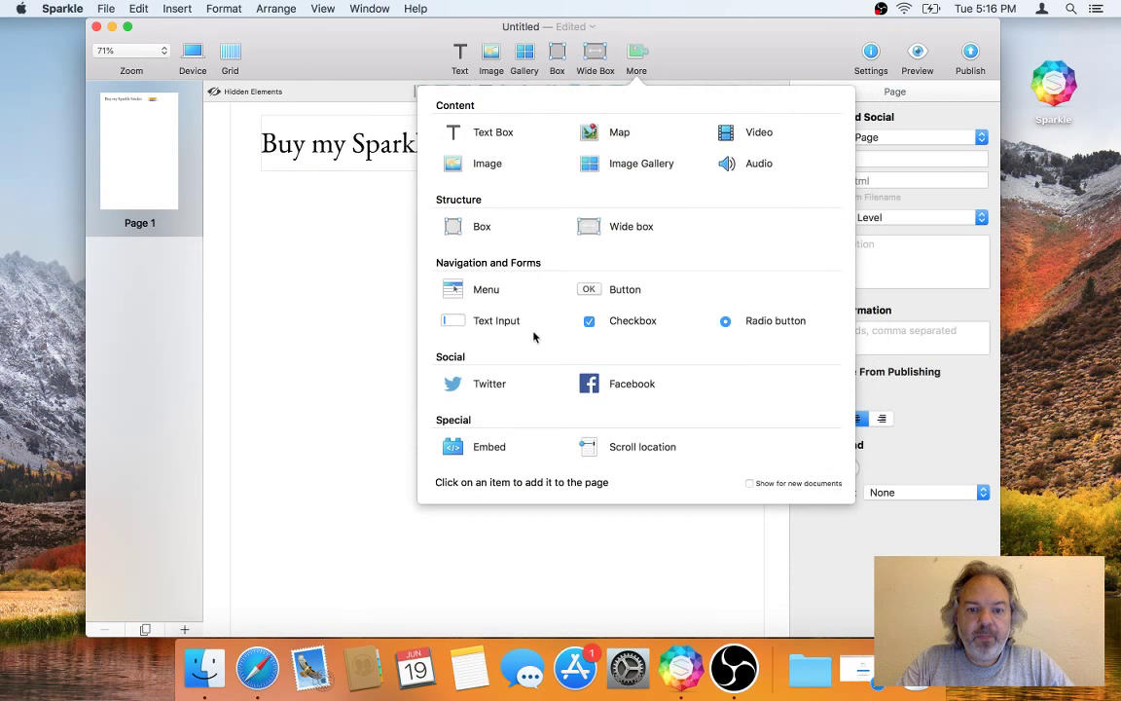
pyautogui.click(487, 447)
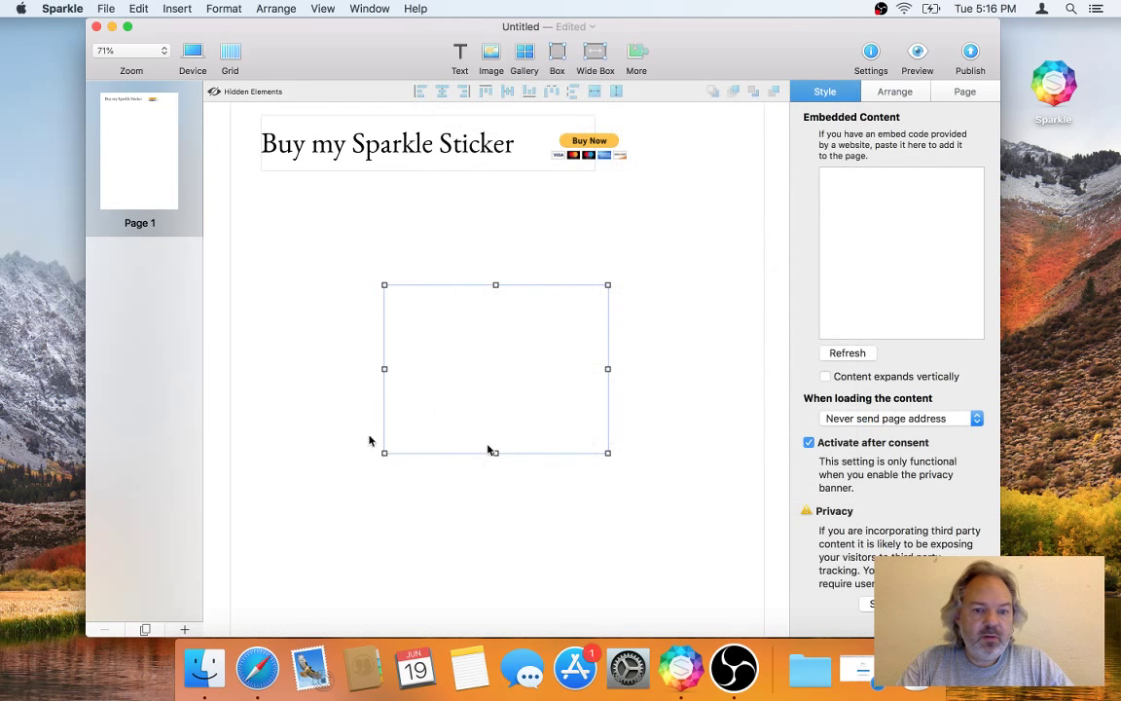
# Step: Place the embed under the caption, widen it across the page, and save the Ecwid store code in it
pyautogui.moveTo(548, 378); pyautogui.dragTo(427, 356)
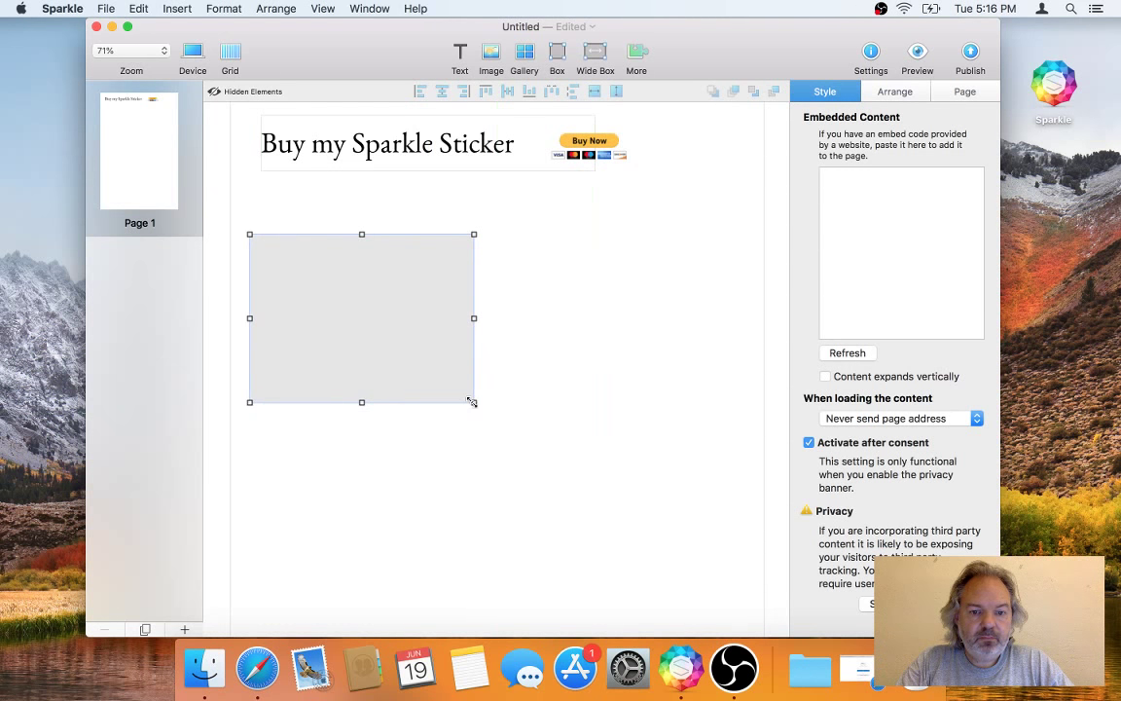
pyautogui.moveTo(476, 404); pyautogui.dragTo(742, 445)
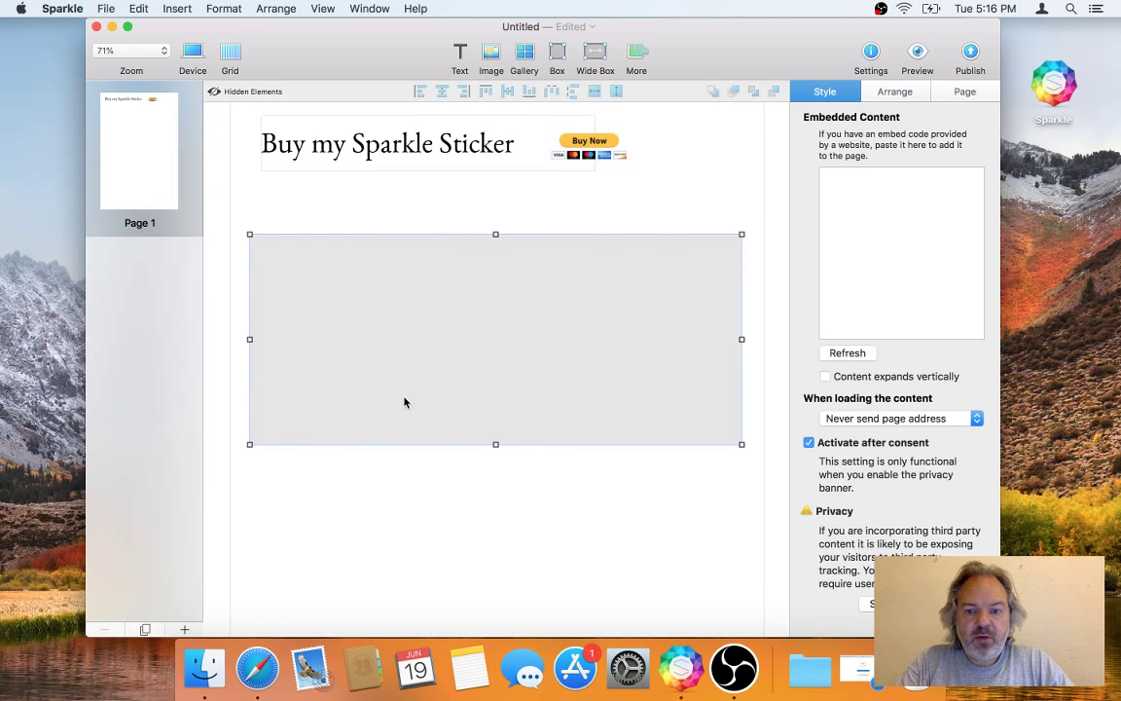
pyautogui.click(849, 263)
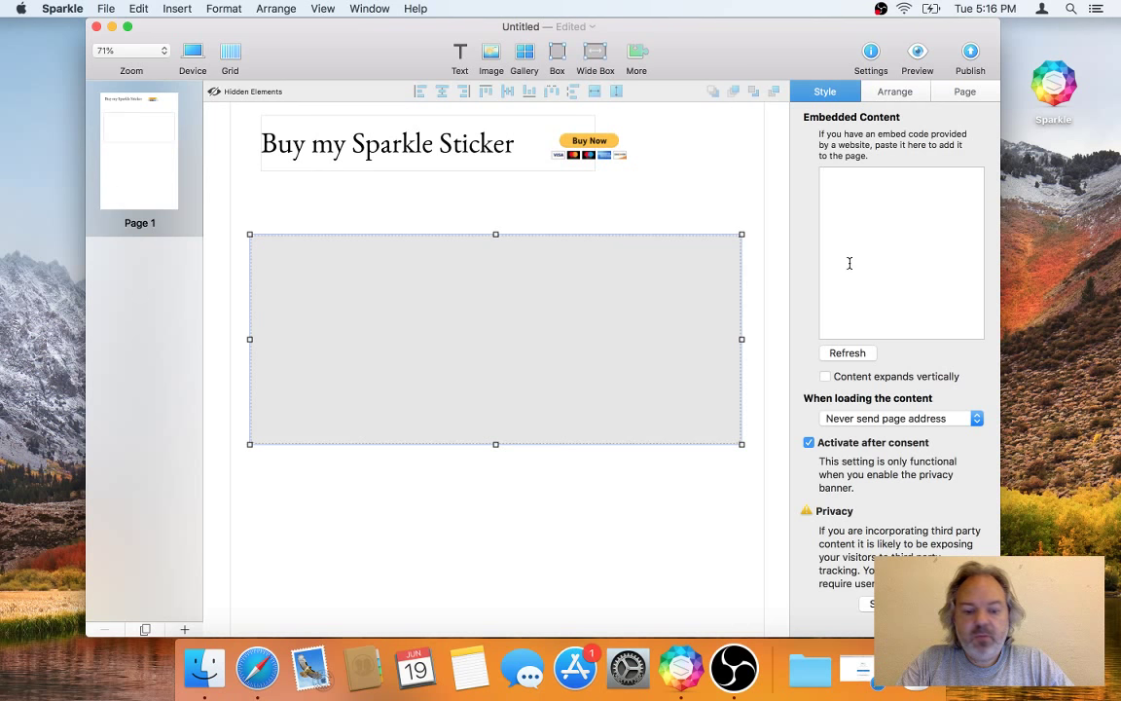
pyautogui.press('super+v')
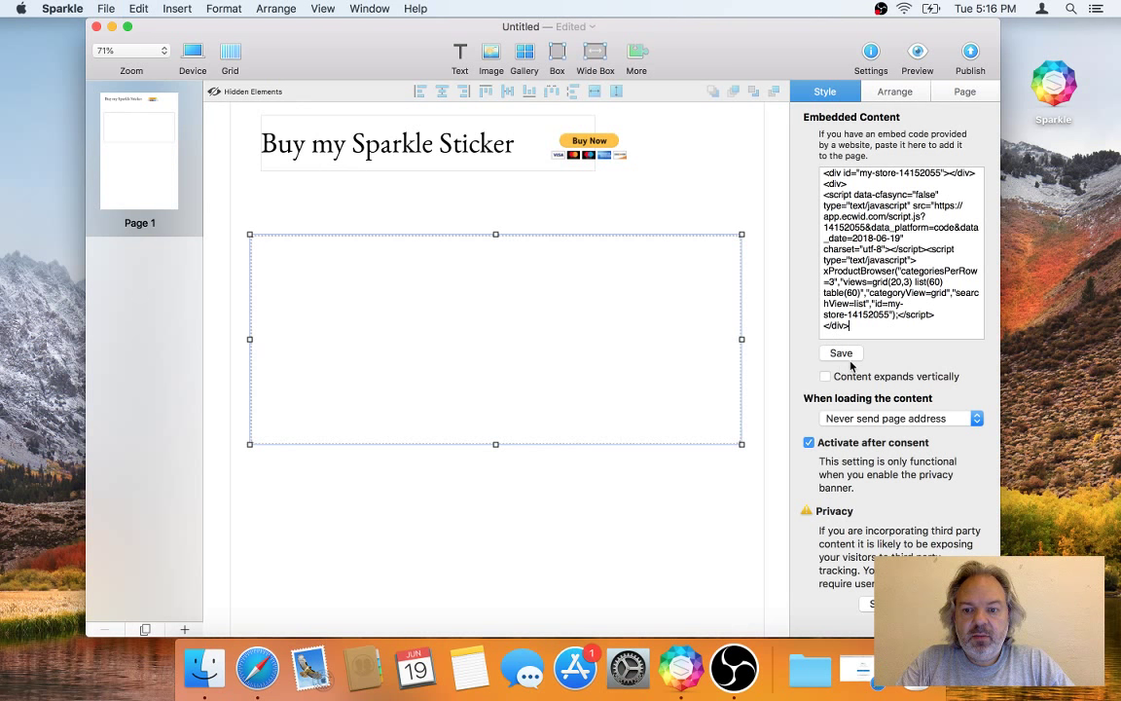
pyautogui.click(843, 356)
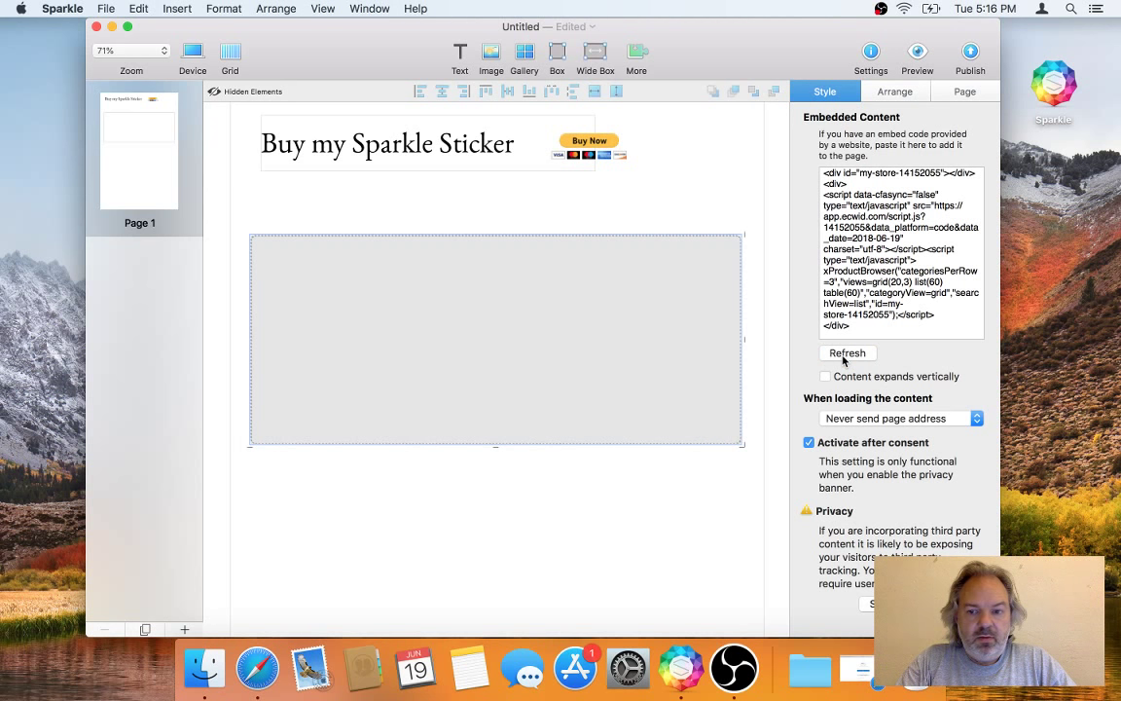
# Step: Publish the site to sparkleapp.com/fun/ecommerce and open the live page in Safari
pyautogui.click(972, 53)
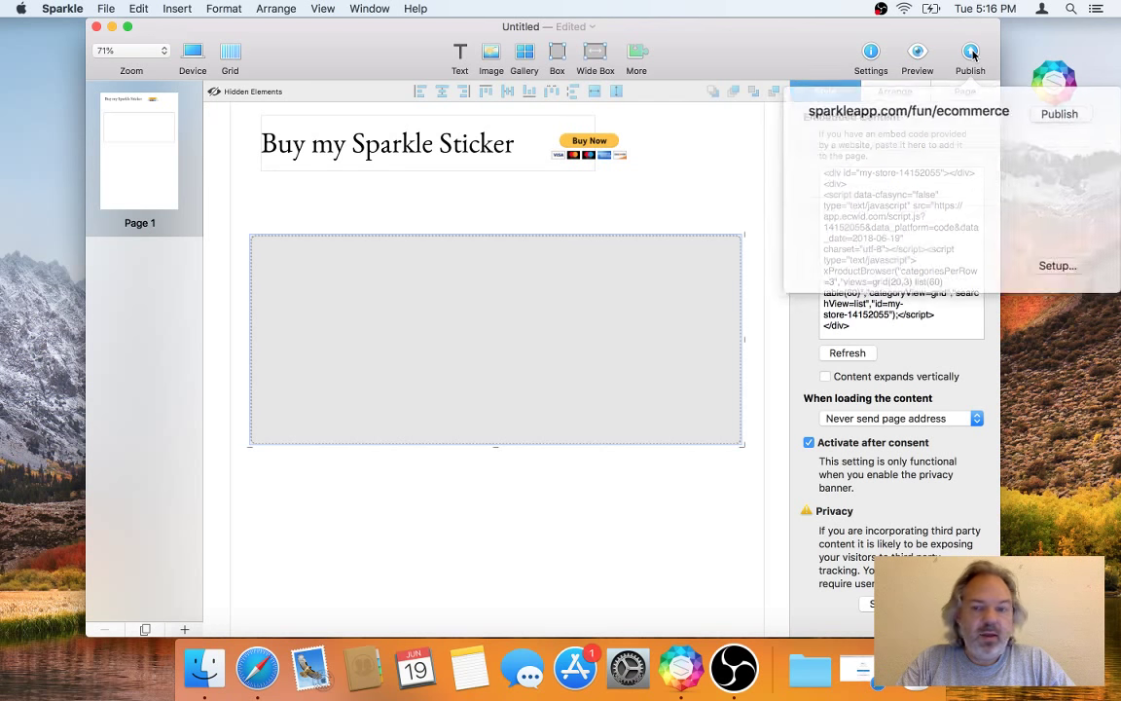
pyautogui.click(1039, 115)
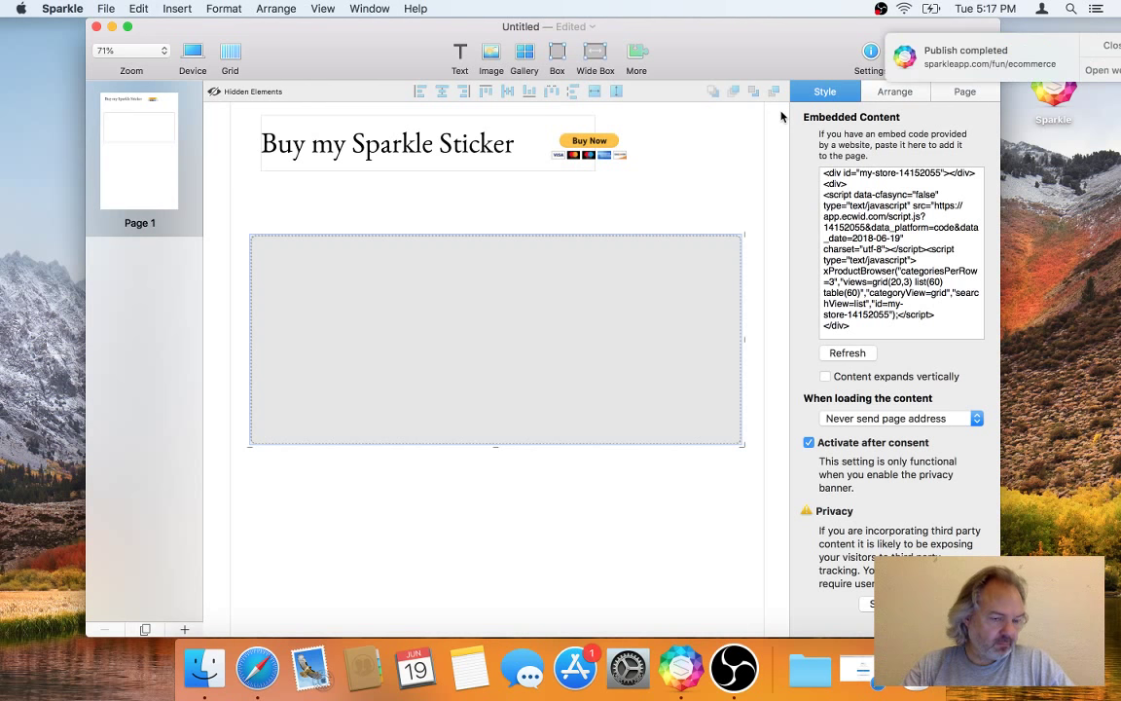
pyautogui.click(871, 58)
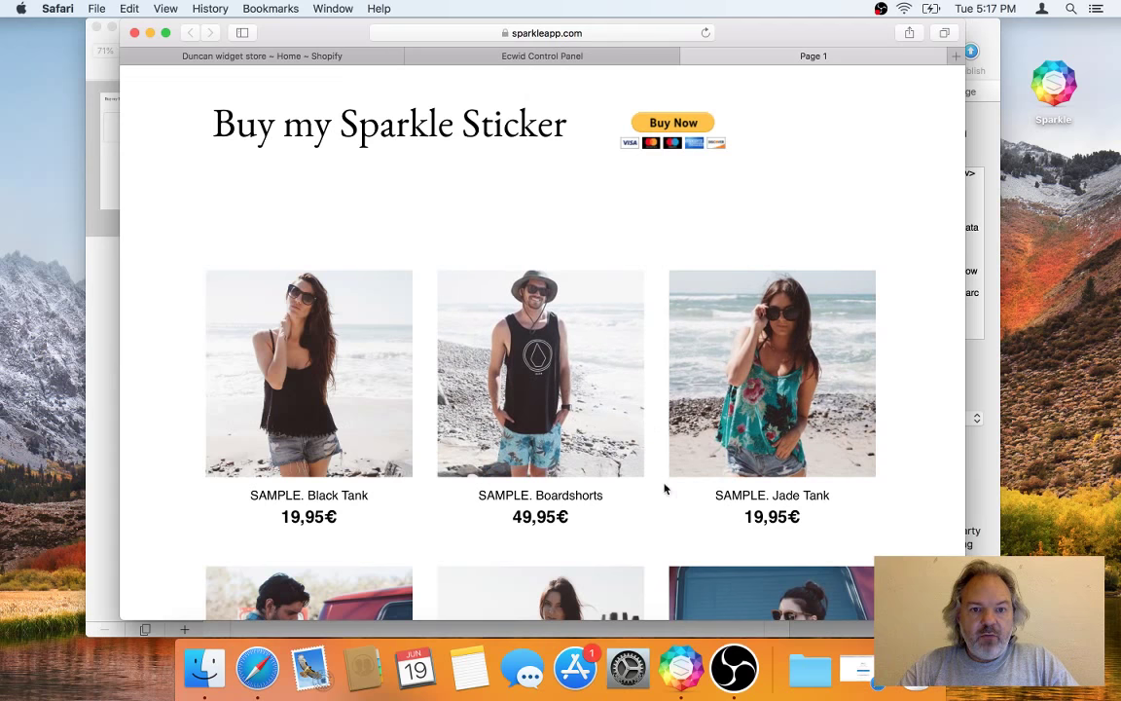
# Step: Review the live page's product grid, then return to the Ecwid Control Panel
pyautogui.scroll(-5, 647, 496)
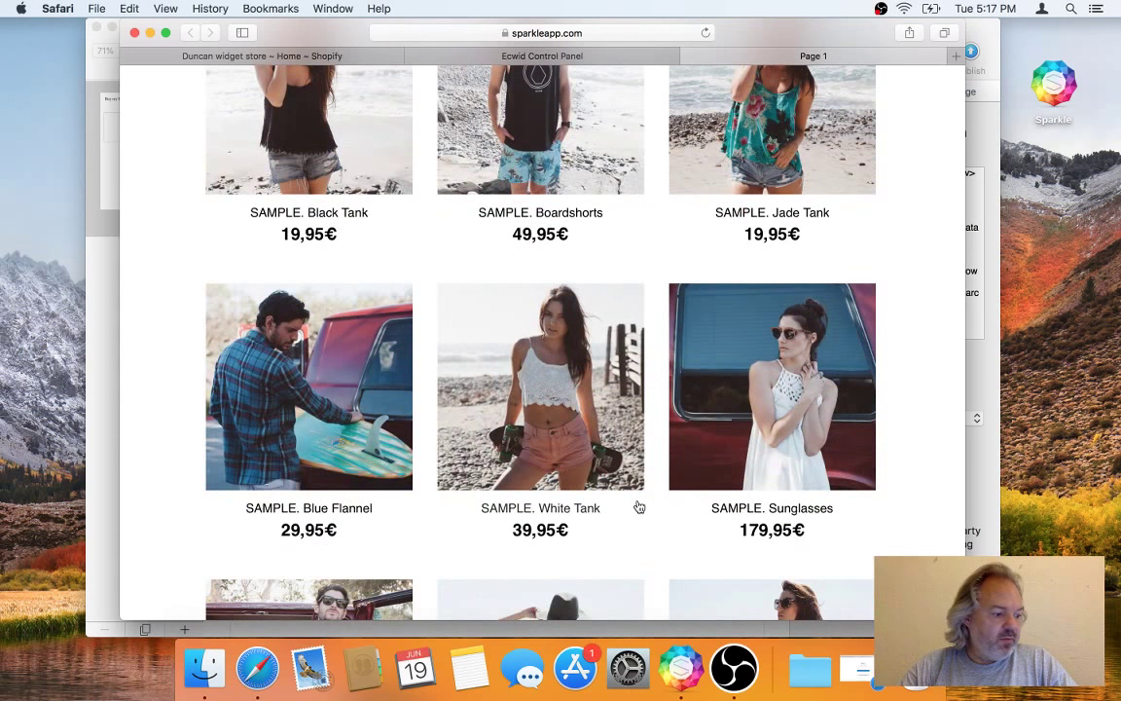
pyautogui.scroll(2, 656, 418)
pyautogui.scroll(3, 662, 336)
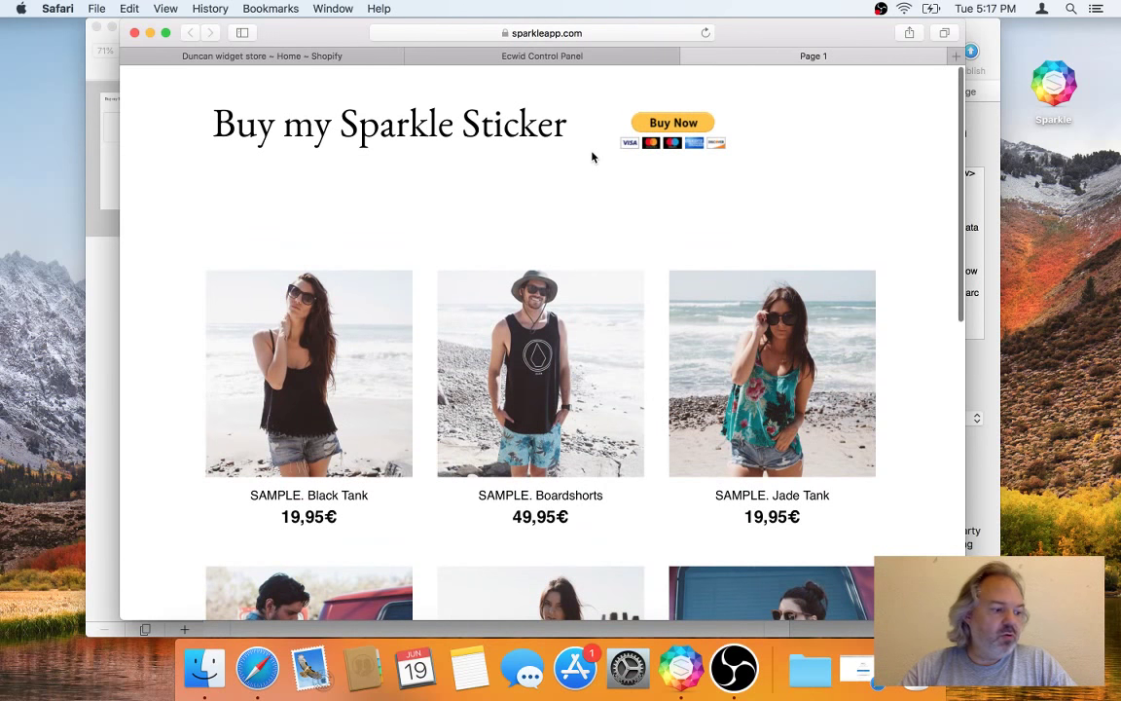
pyautogui.click(603, 58)
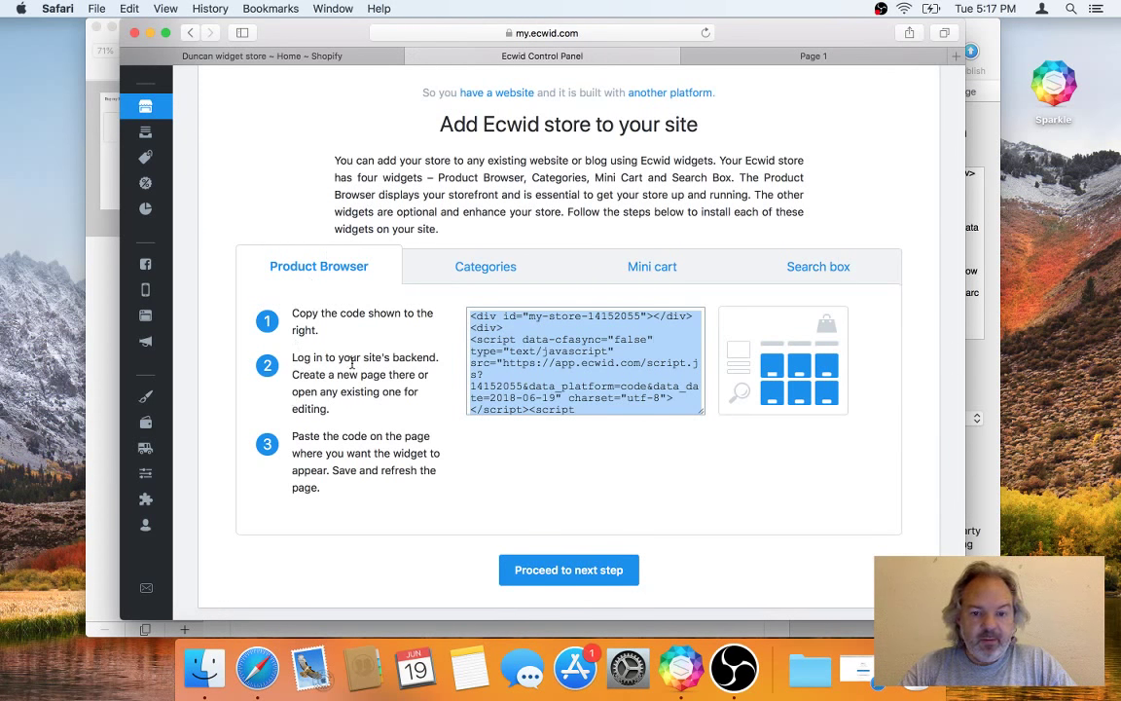
# Step: Look over the Product Browser code page and proceed to the next setup step
pyautogui.scroll(4, 251, 198)
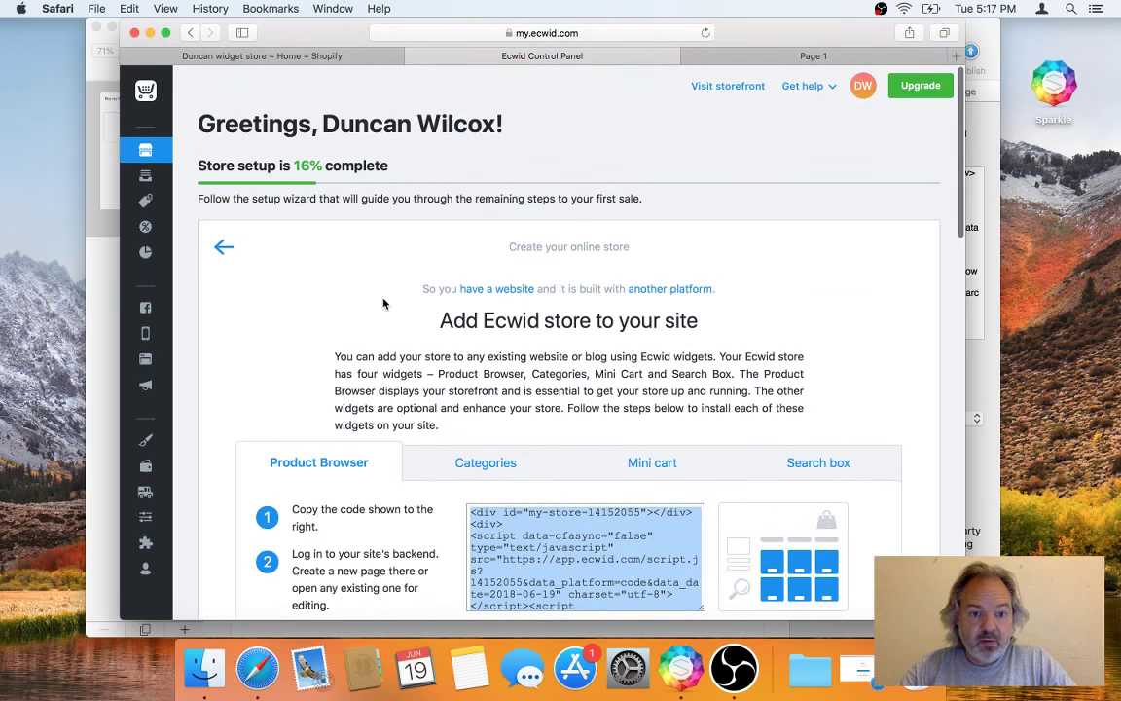
pyautogui.scroll(-9, 383, 301)
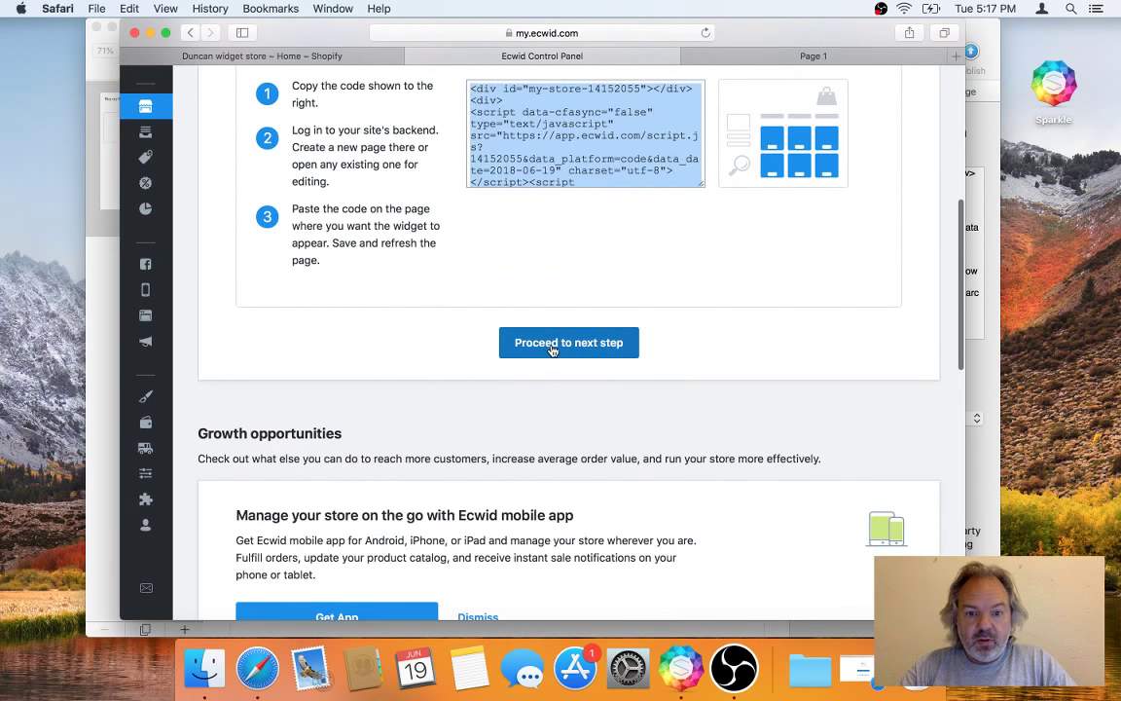
pyautogui.scroll(-5, 468, 317)
pyautogui.scroll(7, 468, 316)
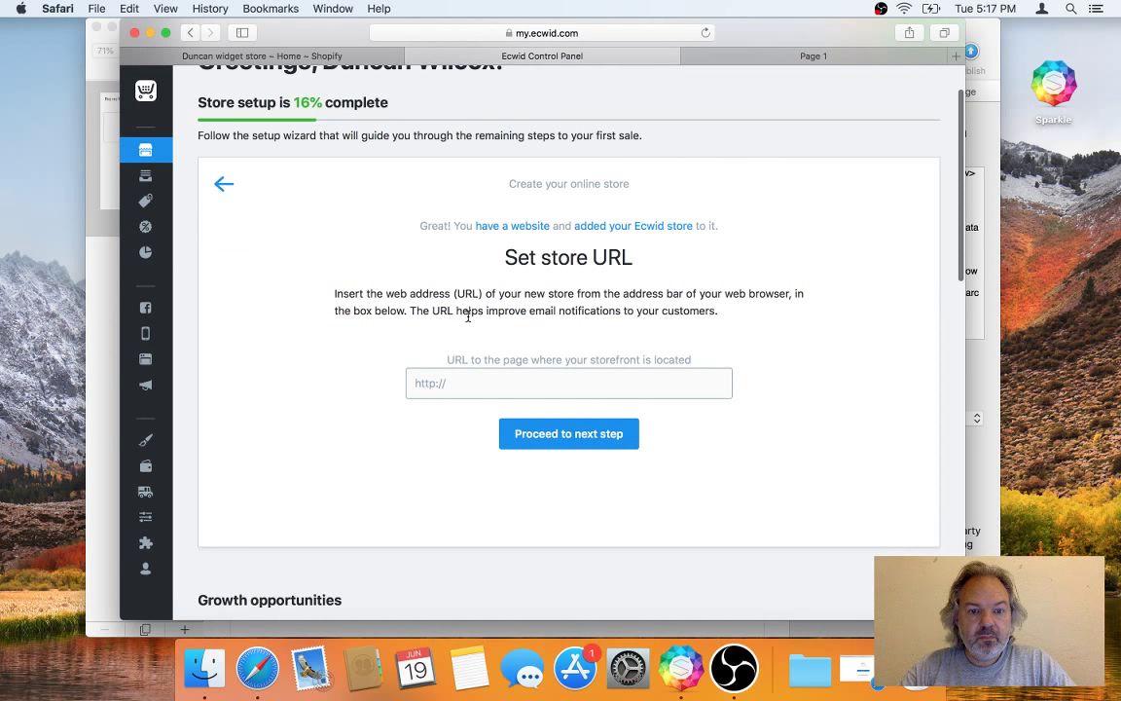
pyautogui.scroll(-1, 469, 317)
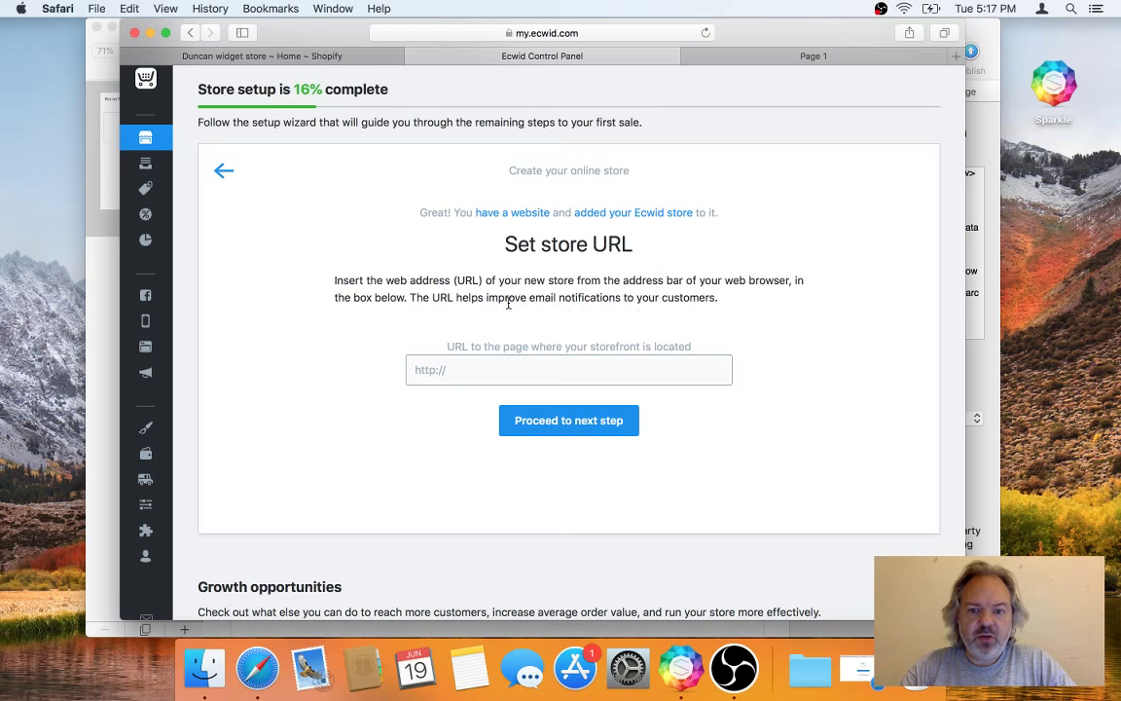
pyautogui.scroll(-6, 506, 310)
pyautogui.scroll(-4, 458, 277)
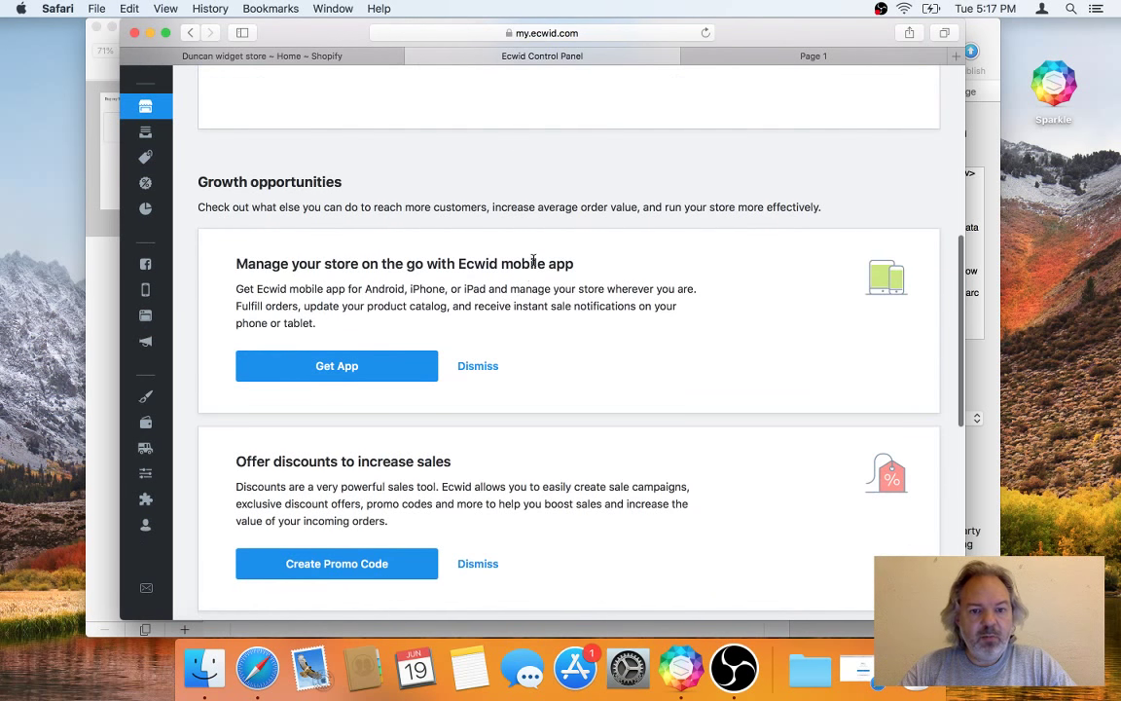
pyautogui.scroll(-2, 575, 284)
pyautogui.scroll(-5, 576, 283)
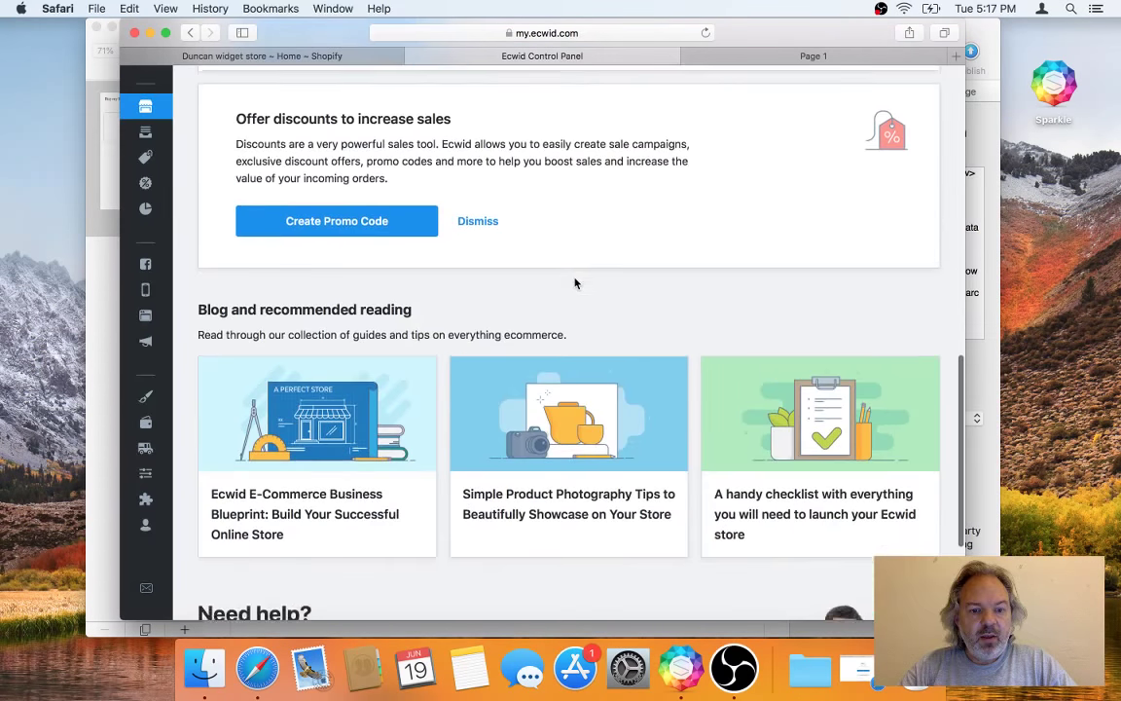
pyautogui.scroll(20, 576, 284)
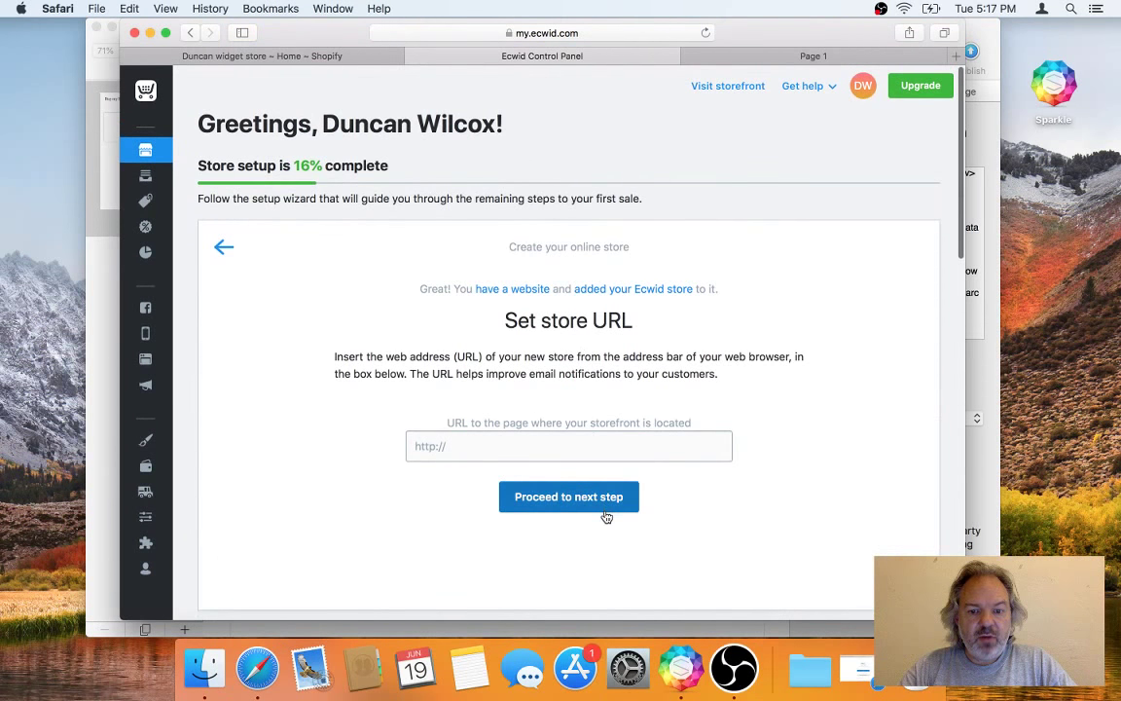
pyautogui.click(611, 504)
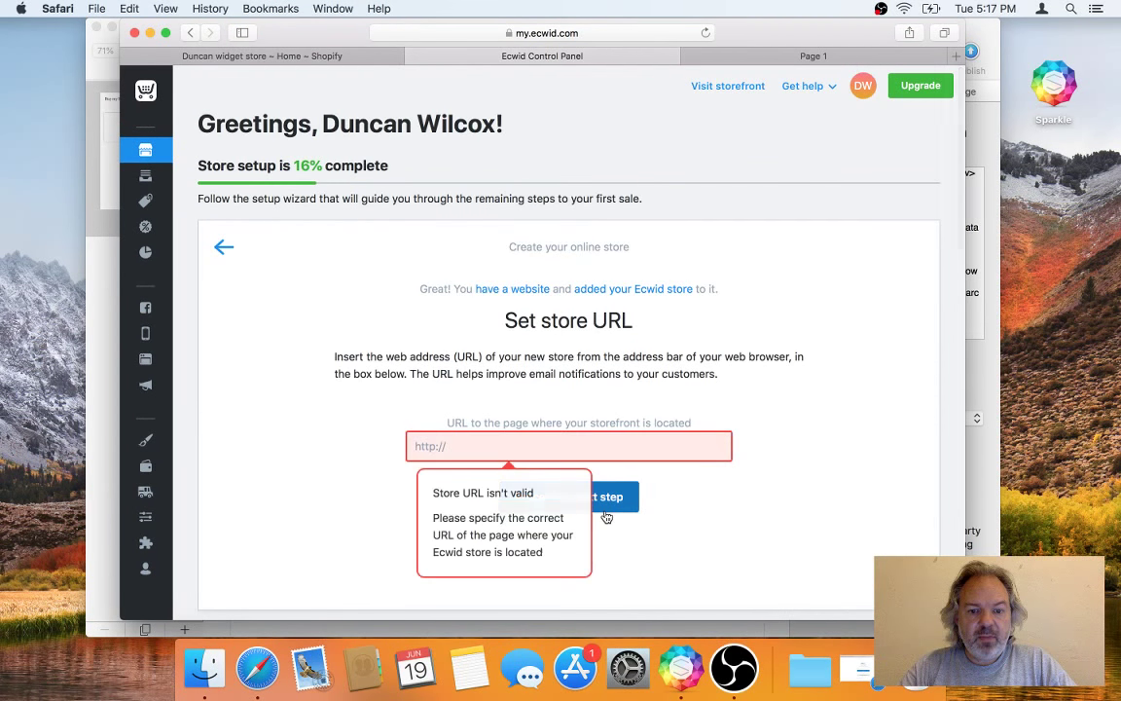
# Step: Enter sparkleapp.com as the store URL and continue the store setup
pyautogui.click(631, 449)
pyautogui.write('sparkleapp')
pyautogui.press('super+a')
pyautogui.write('sparkle app.com')
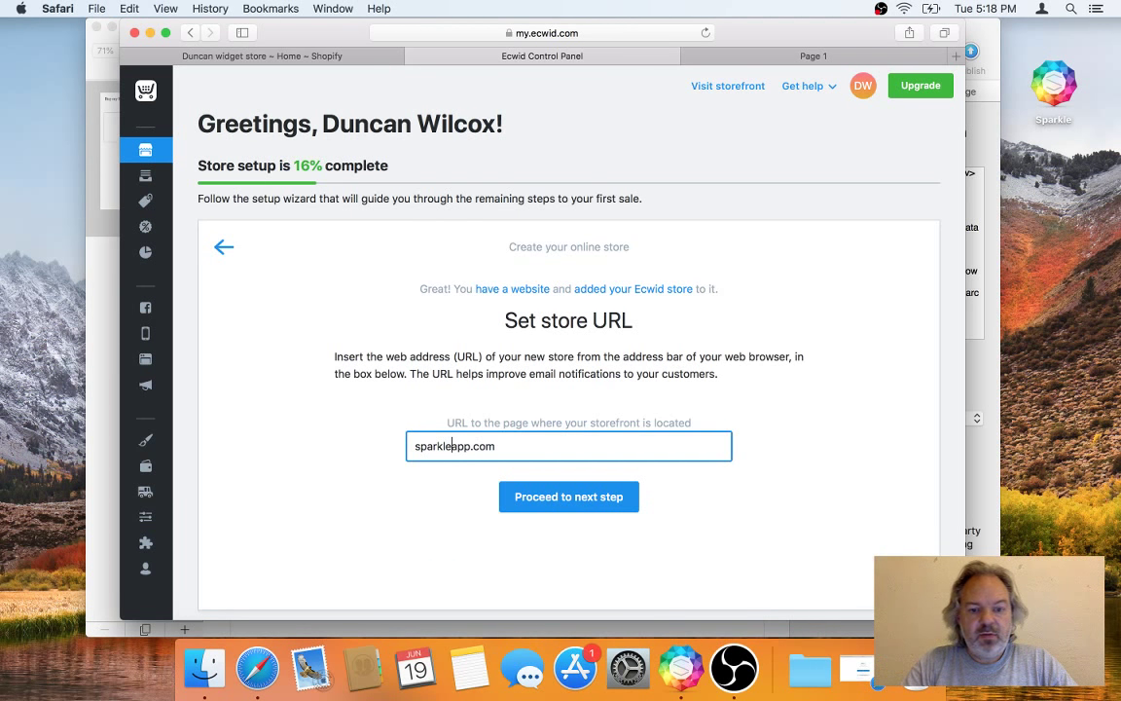
pyautogui.click(621, 510)
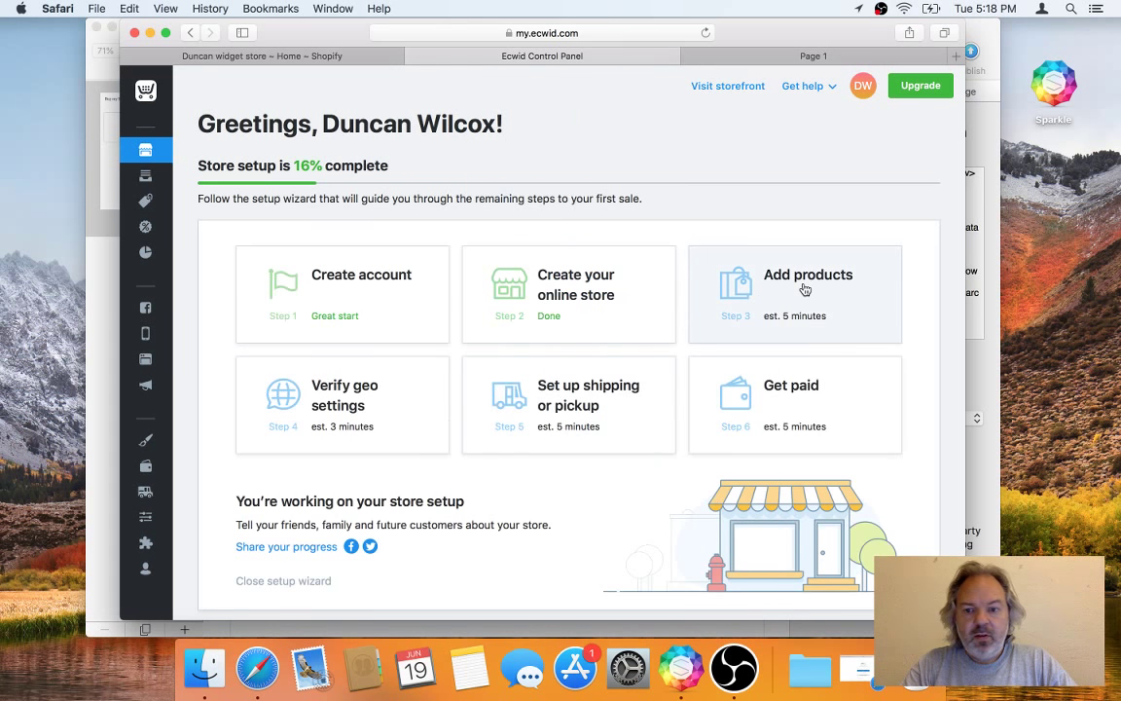
pyautogui.click(806, 289)
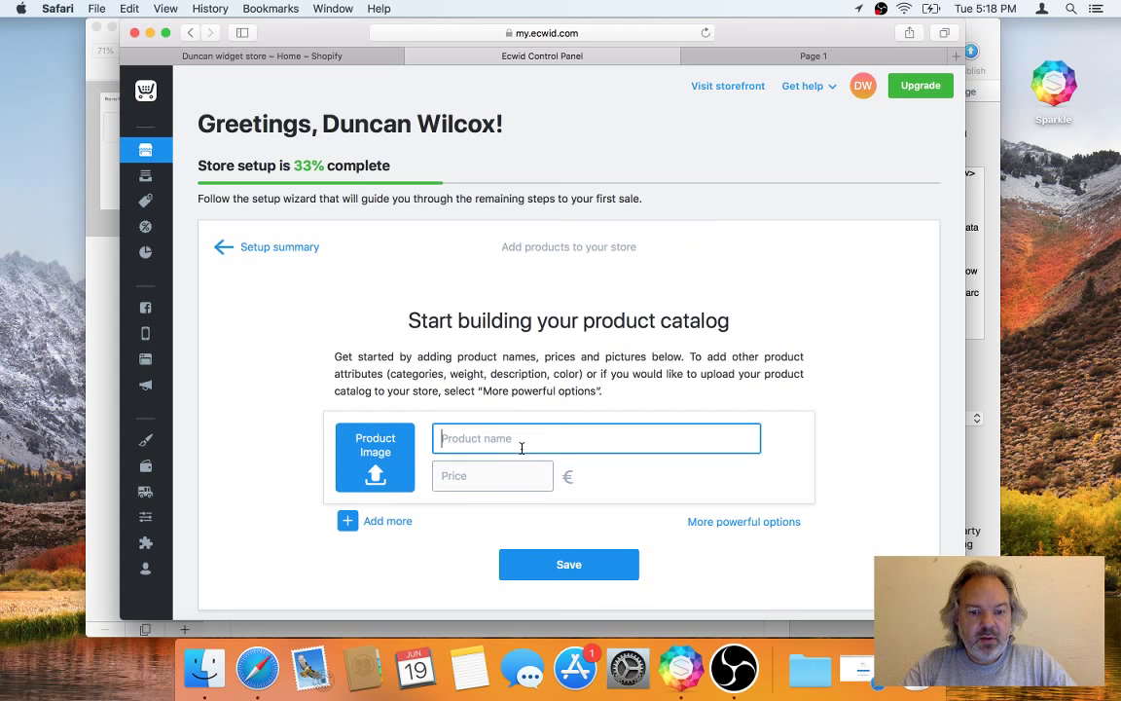
# Step: Upload sparkle.png as the new product's image
pyautogui.write('Sparkle ')
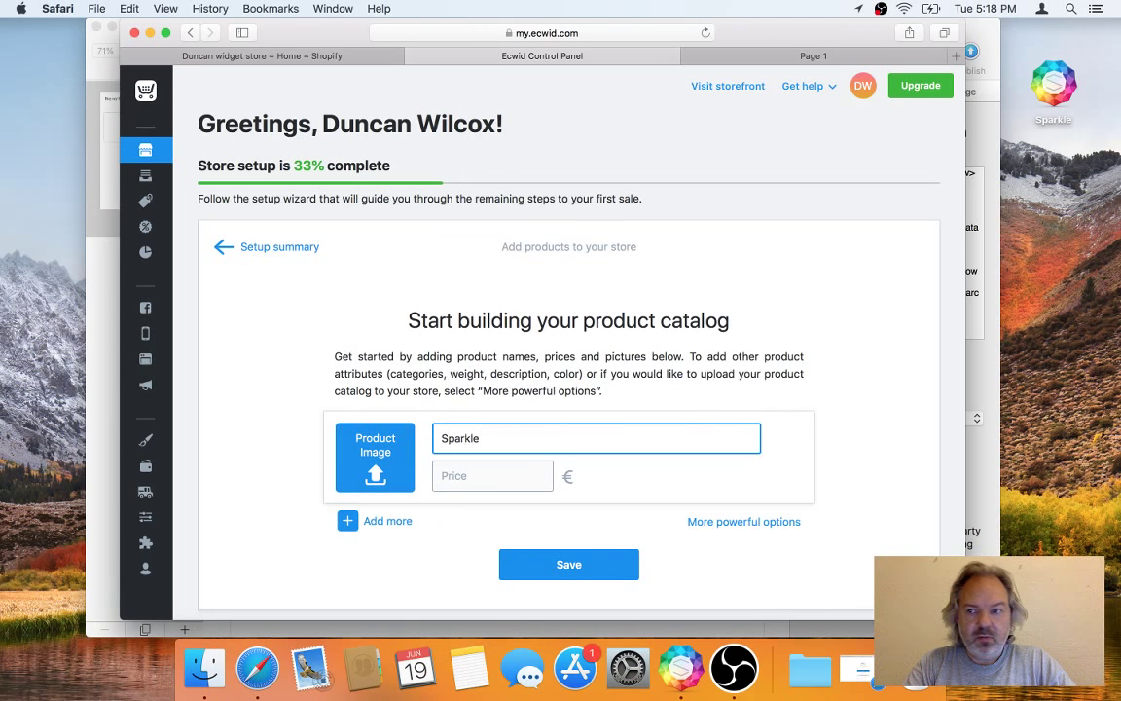
pyautogui.write('sticker')
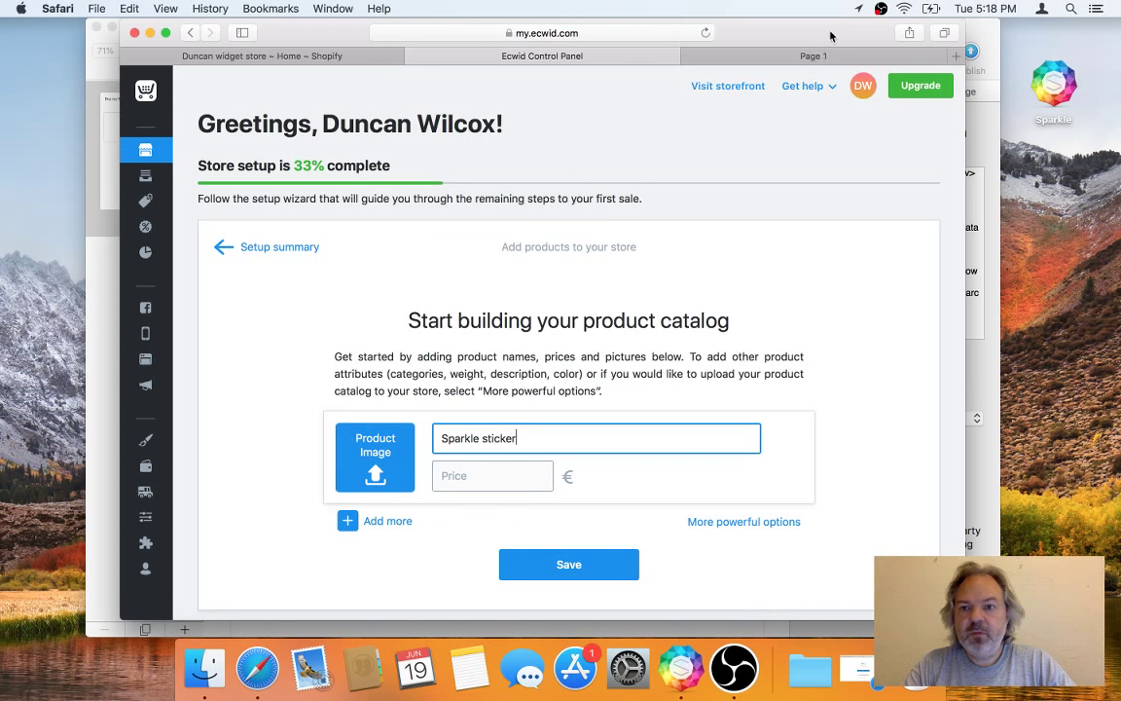
pyautogui.moveTo(832, 36); pyautogui.dragTo(749, 36)
pyautogui.moveTo(933, 38); pyautogui.dragTo(795, 38)
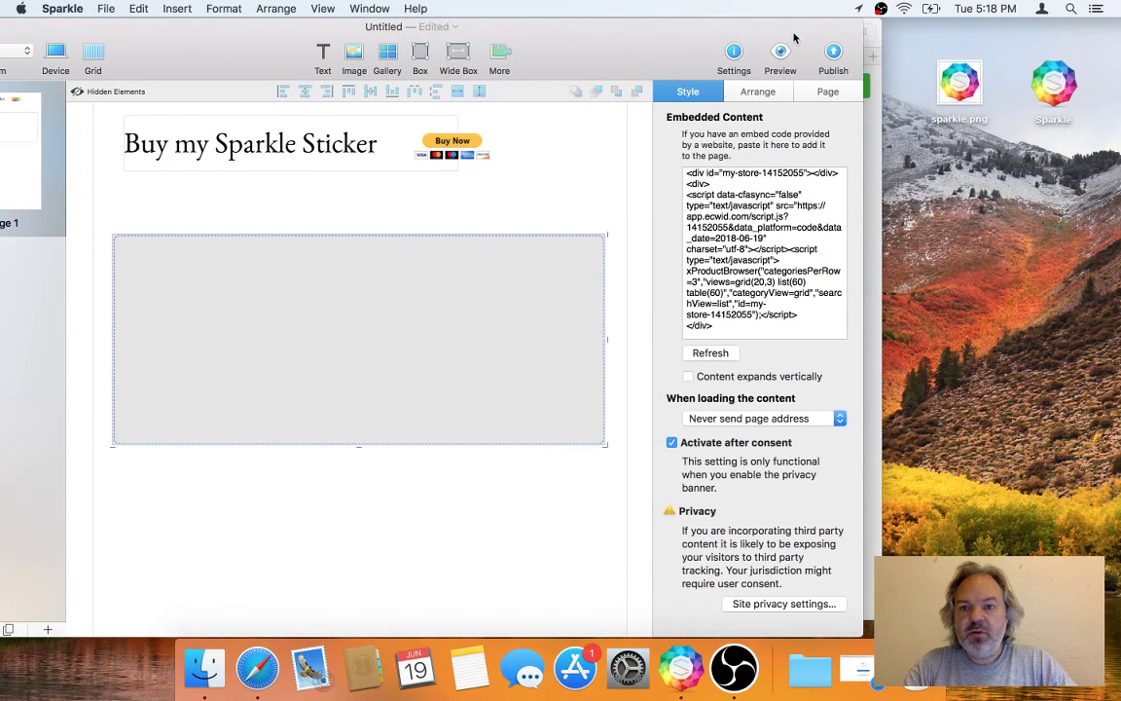
pyautogui.moveTo(946, 78); pyautogui.dragTo(293, 471)
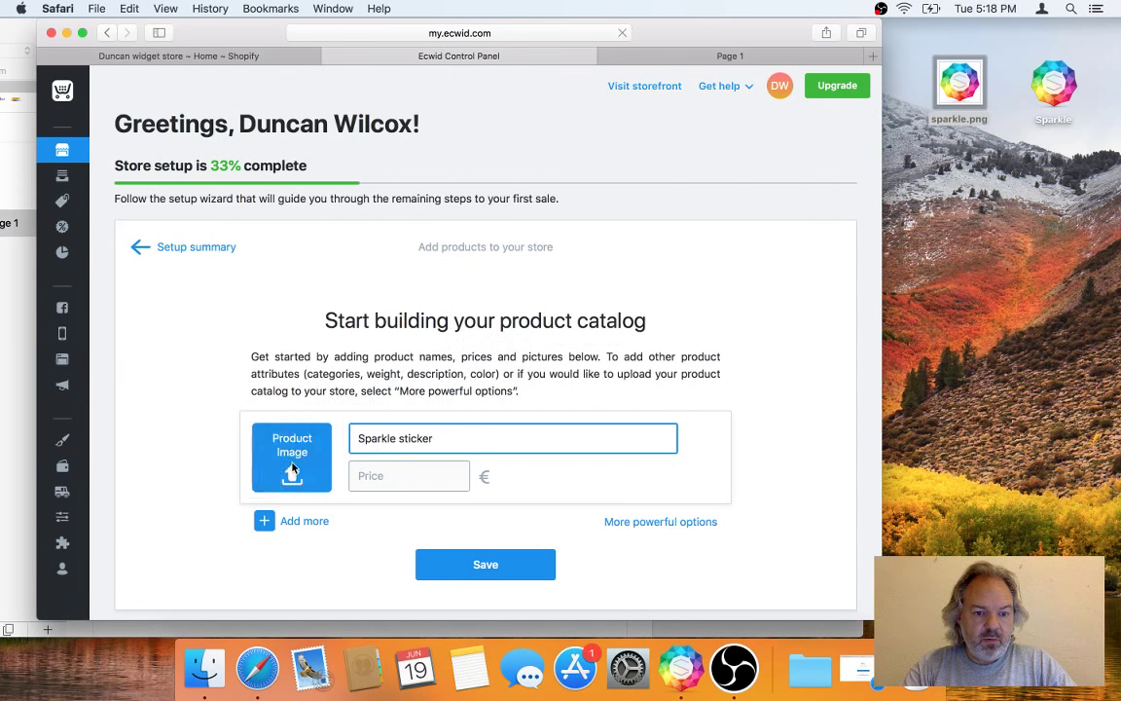
pyautogui.click(98, 32)
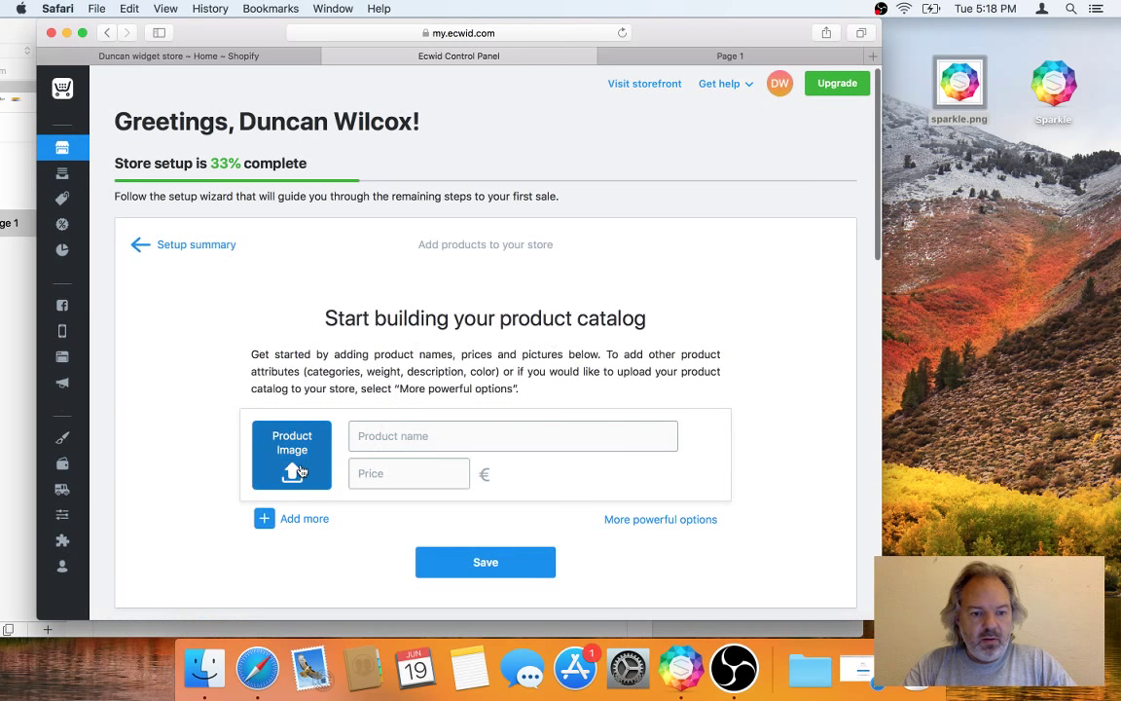
pyautogui.click(302, 471)
pyautogui.moveTo(959, 86); pyautogui.dragTo(495, 218)
pyautogui.click(700, 399)
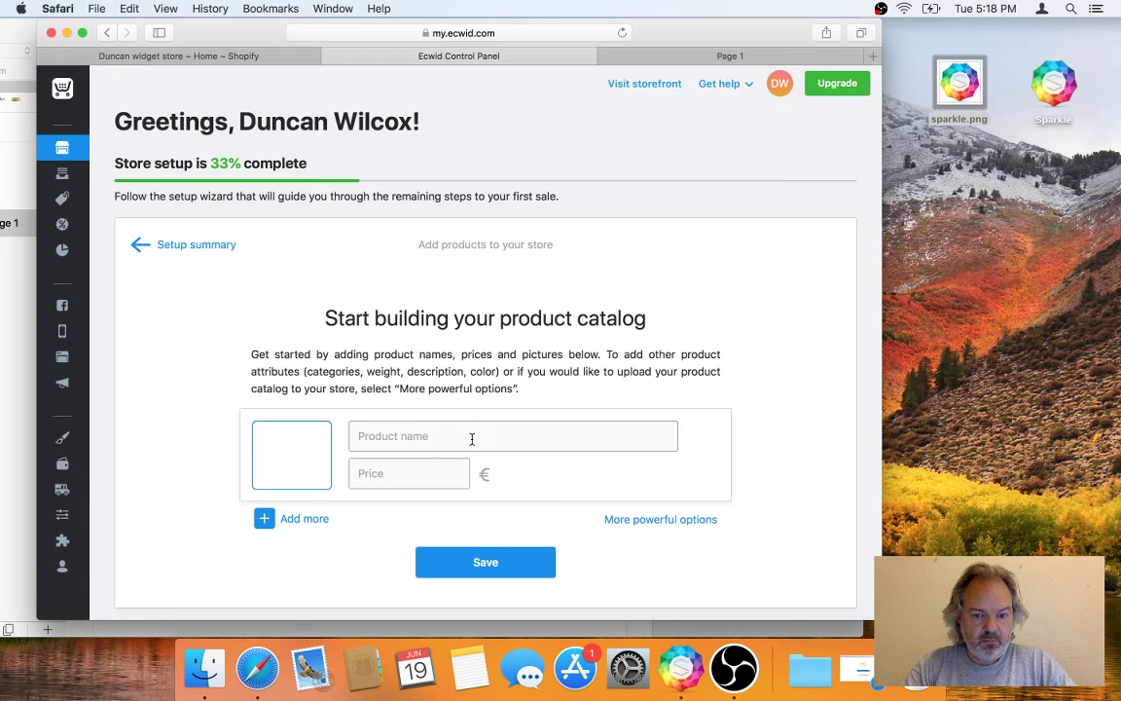
# Step: Name the product 'Sparkle sticker', price it at 20 and save it
pyautogui.click(430, 437)
pyautogui.write('Sparkle sticker')
pyautogui.press('Tab')
pyautogui.write('20')
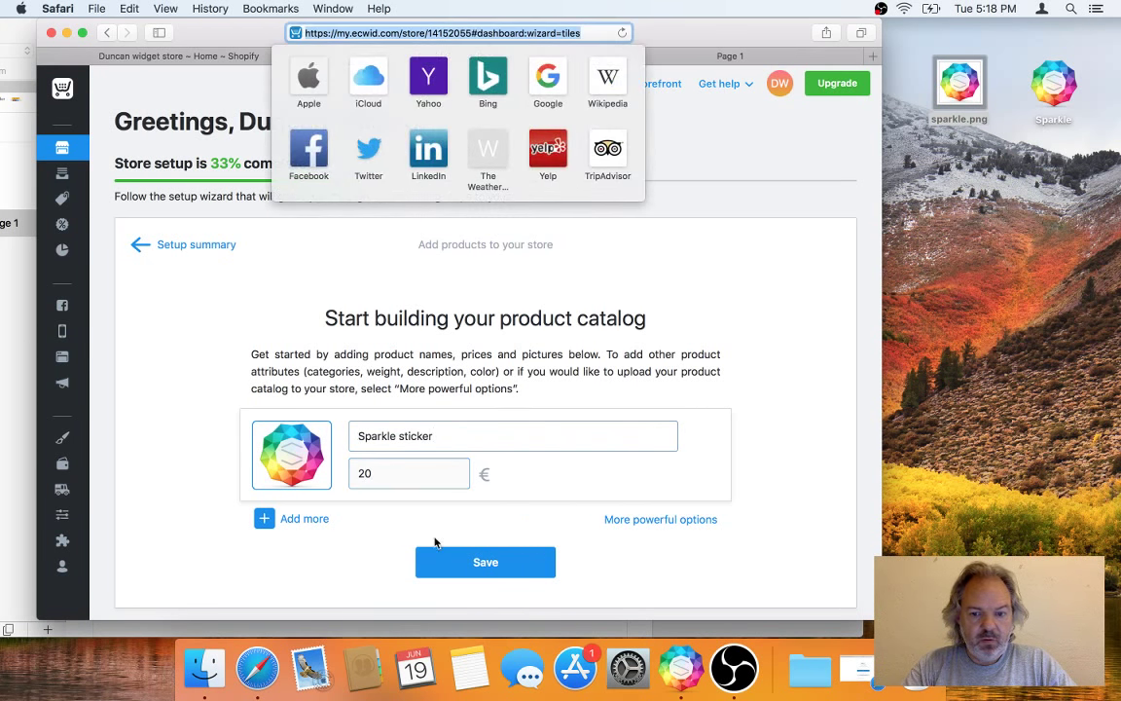
pyautogui.click(492, 567)
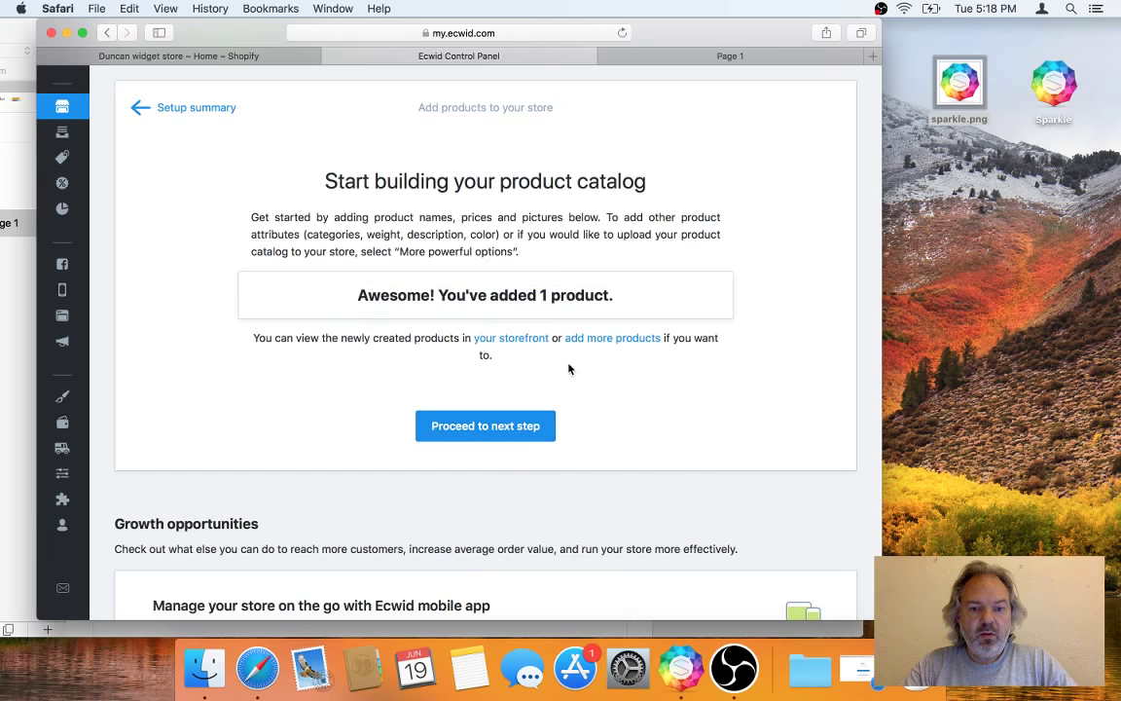
# Step: Proceed to the next setup step and delete the demo catalog
pyautogui.scroll(3, 569, 368)
pyautogui.click(523, 554)
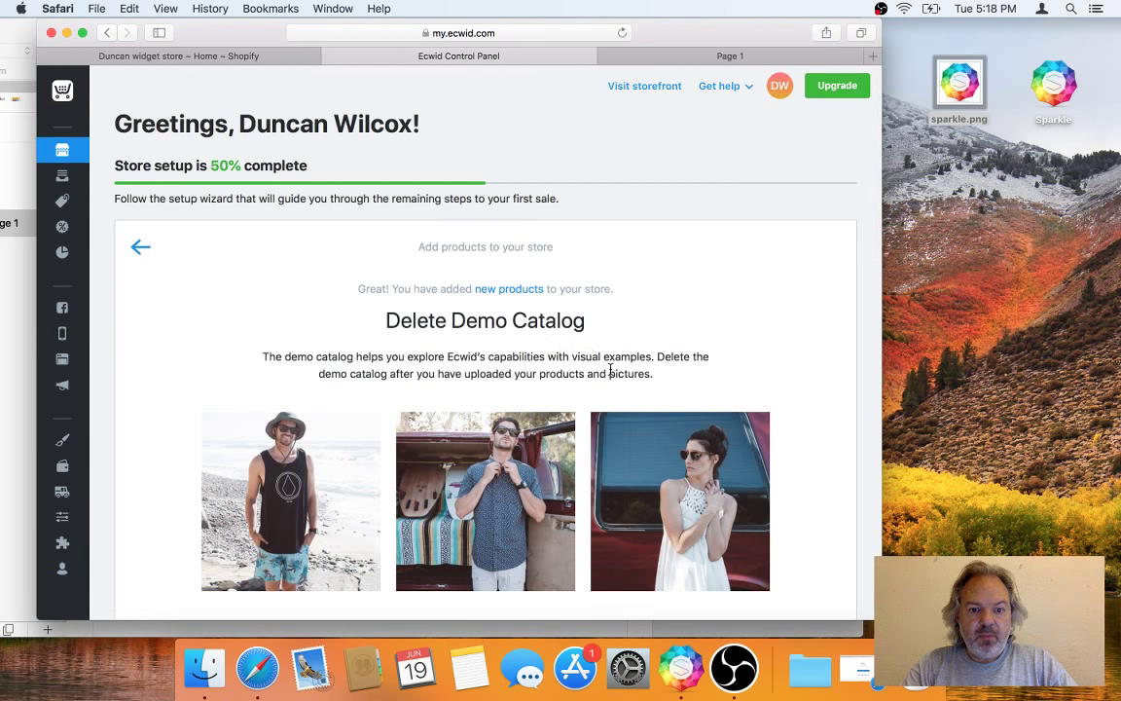
pyautogui.scroll(-5, 549, 345)
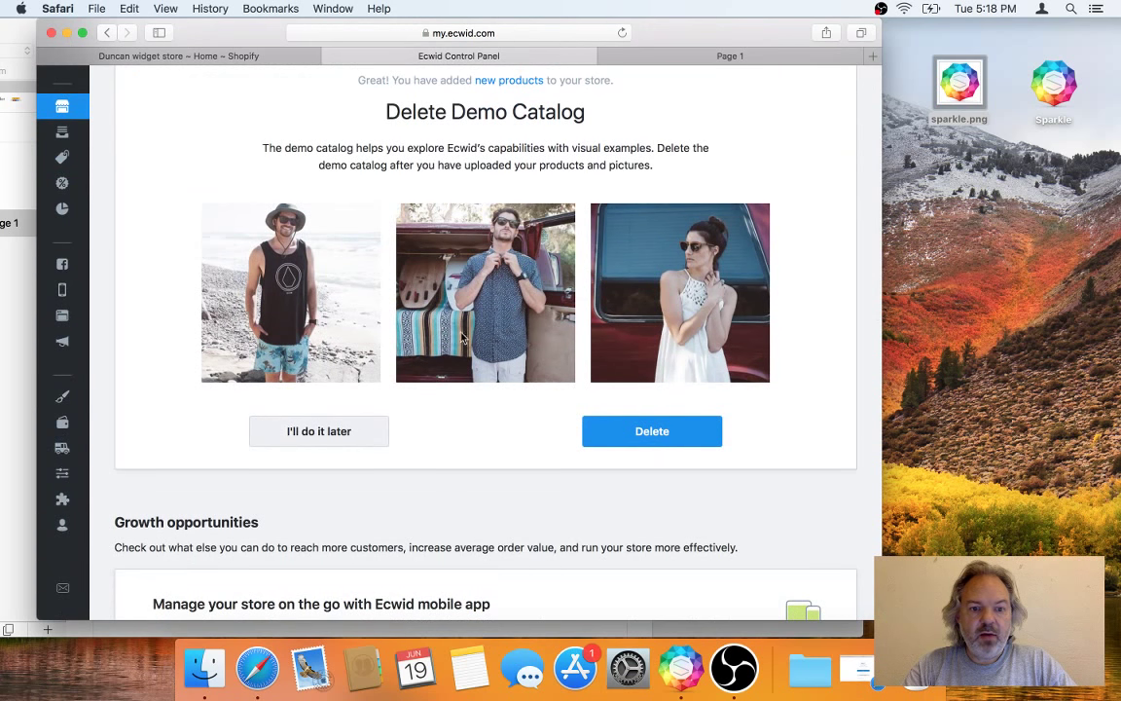
pyautogui.click(631, 433)
pyautogui.scroll(5, 558, 295)
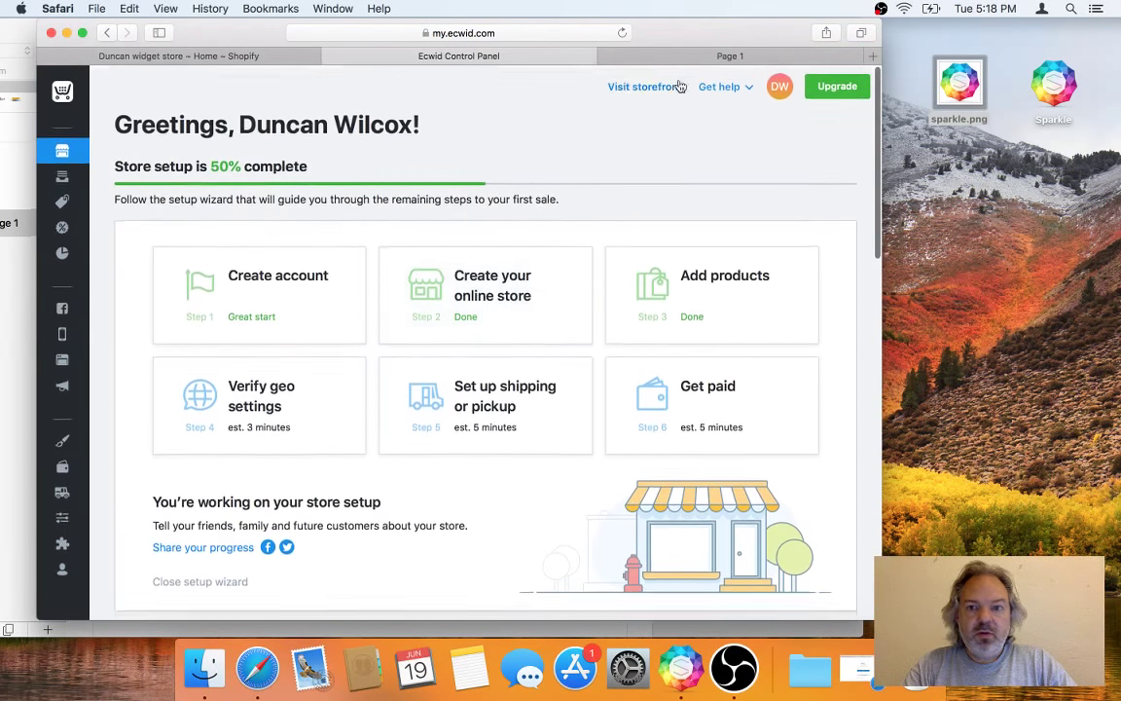
pyautogui.click(638, 58)
# Step: Reload the live store, add one Sparkle sticker to the bag and go to checkout
pyautogui.click(620, 33)
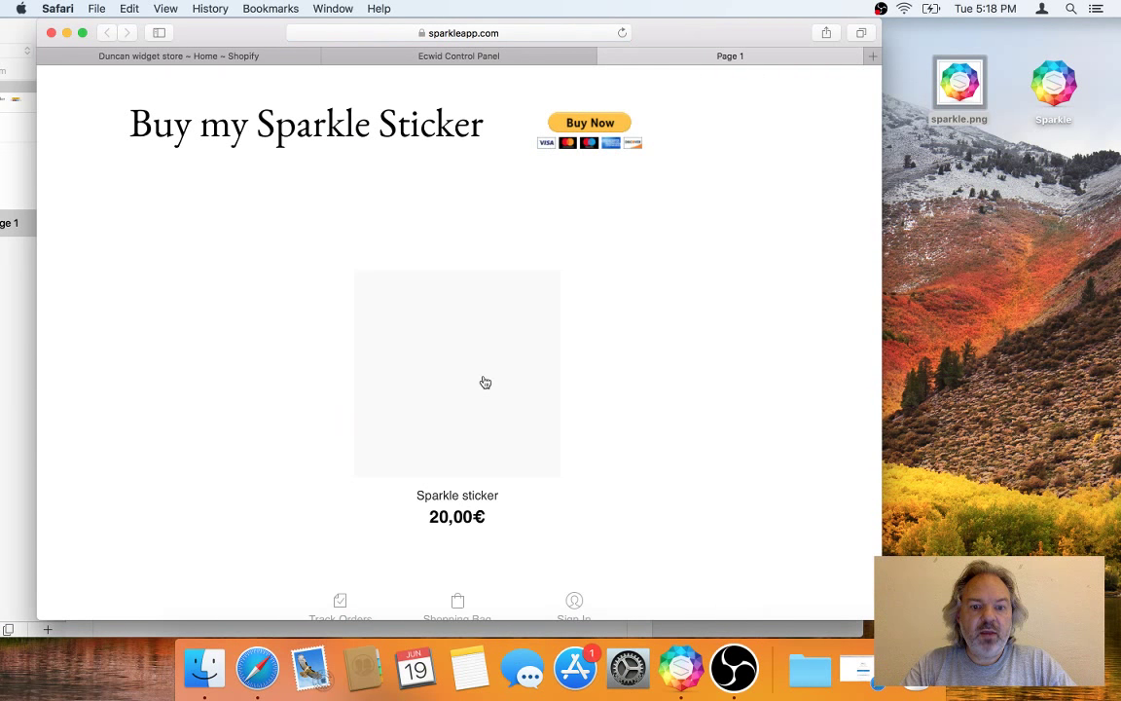
pyautogui.scroll(-2, 400, 389)
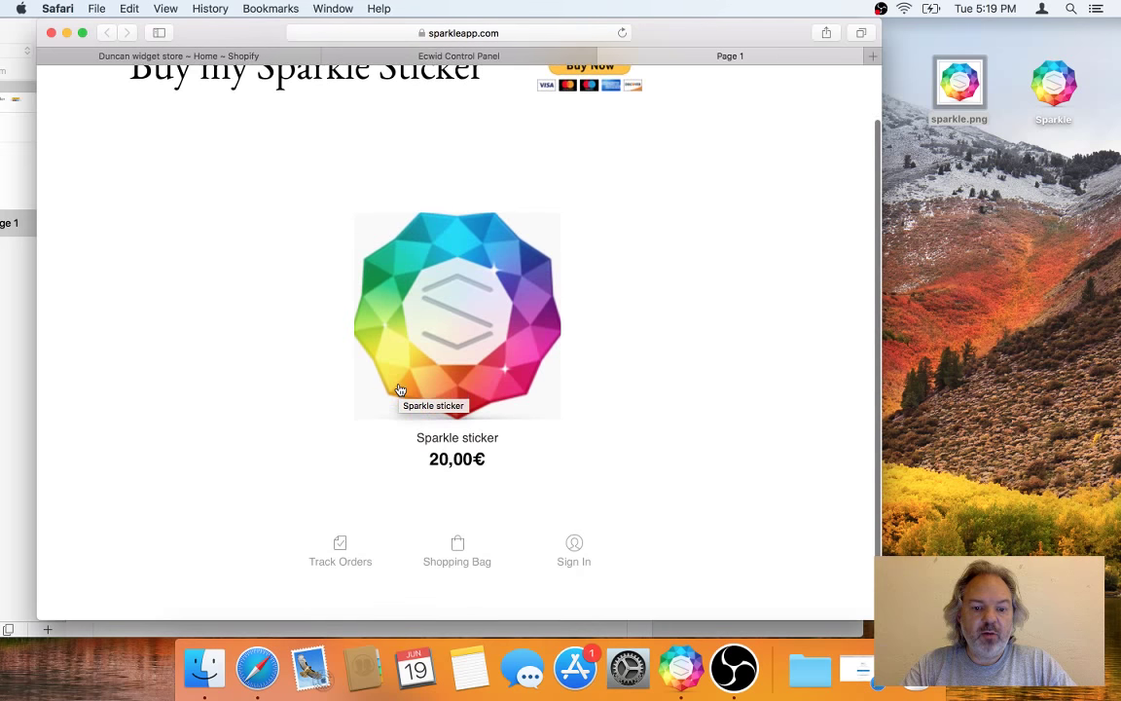
pyautogui.scroll(2, 399, 389)
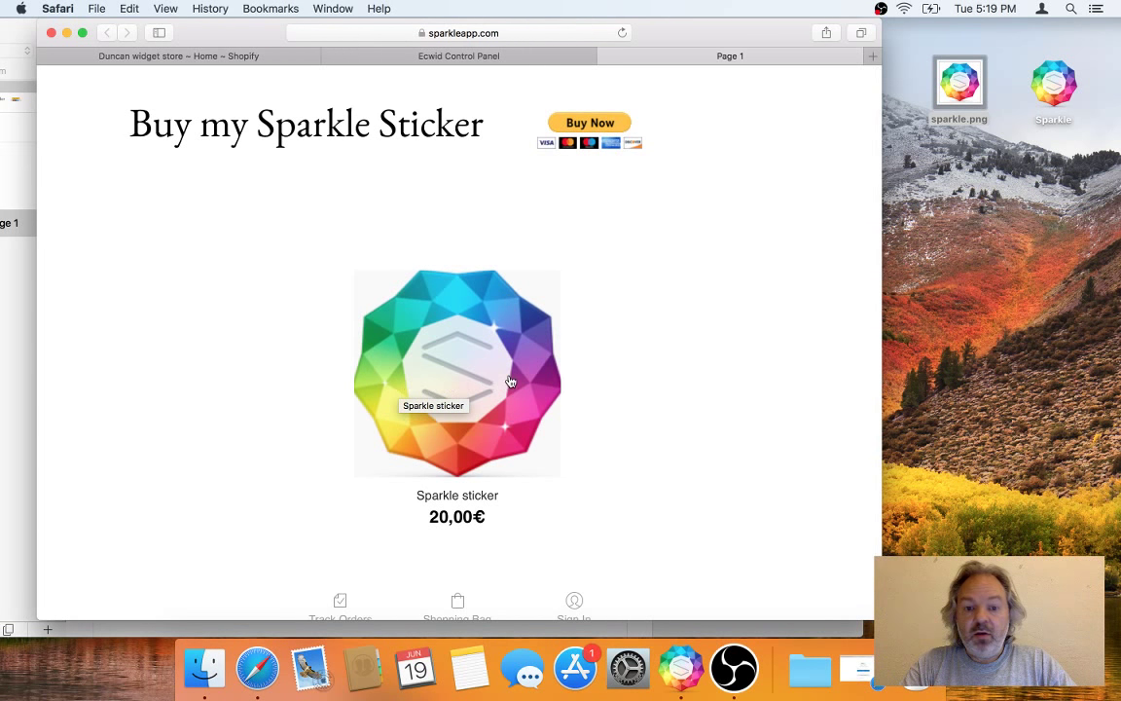
pyautogui.click(458, 370)
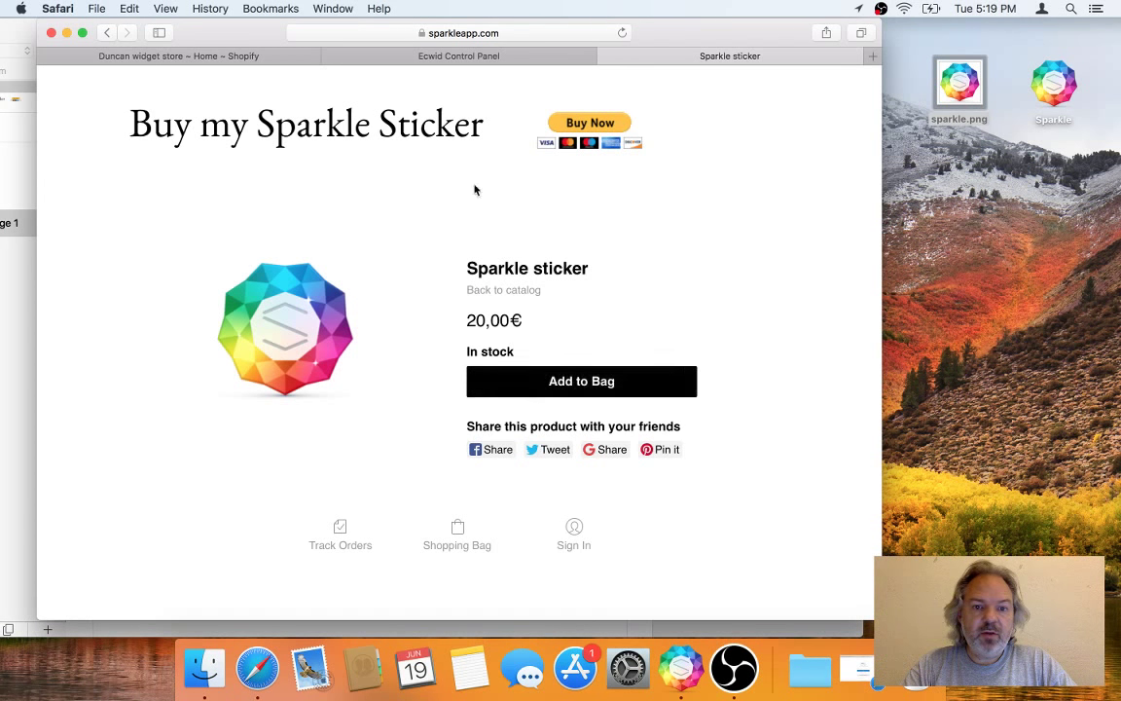
pyautogui.click(555, 384)
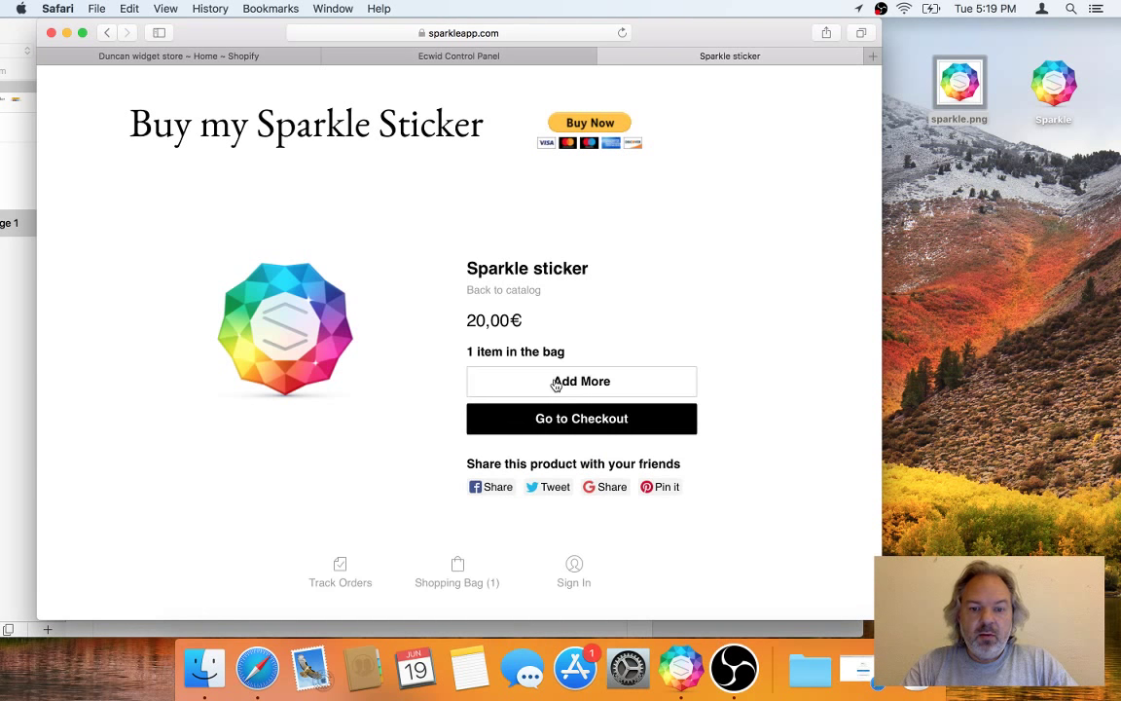
pyautogui.click(588, 424)
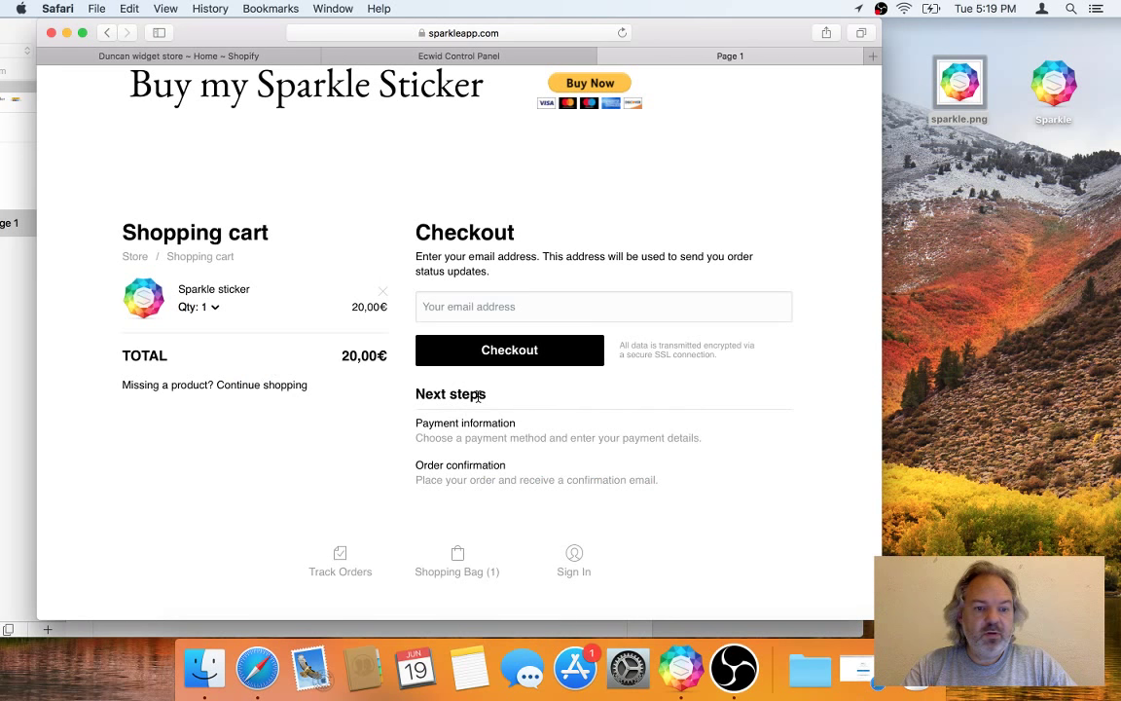
pyautogui.scroll(2, 471, 390)
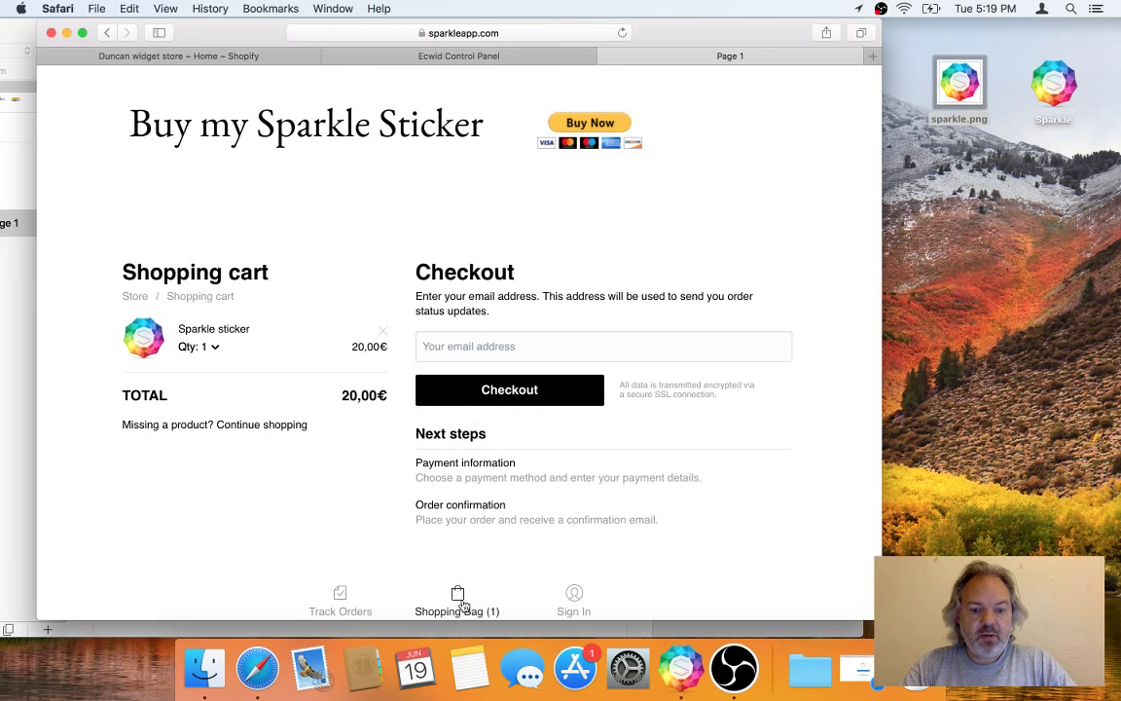
pyautogui.click(342, 596)
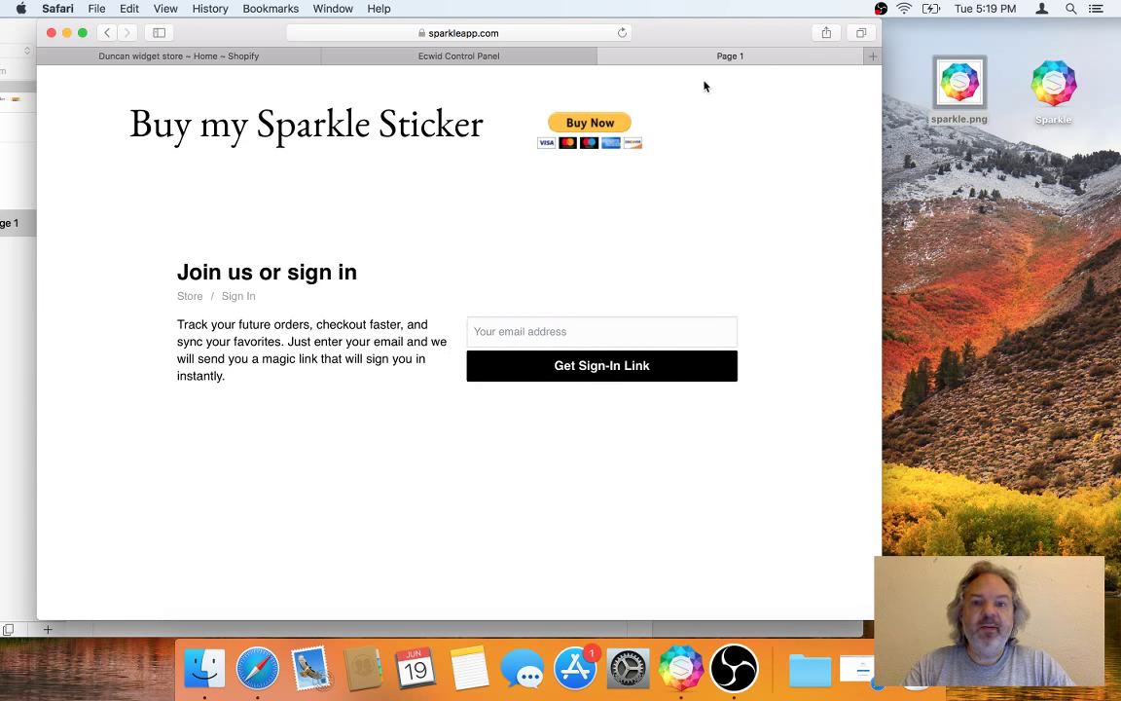
# Step: Trim the address back to sparkleapp.com/fun/ecommerce to return to the product listing
pyautogui.click(622, 32)
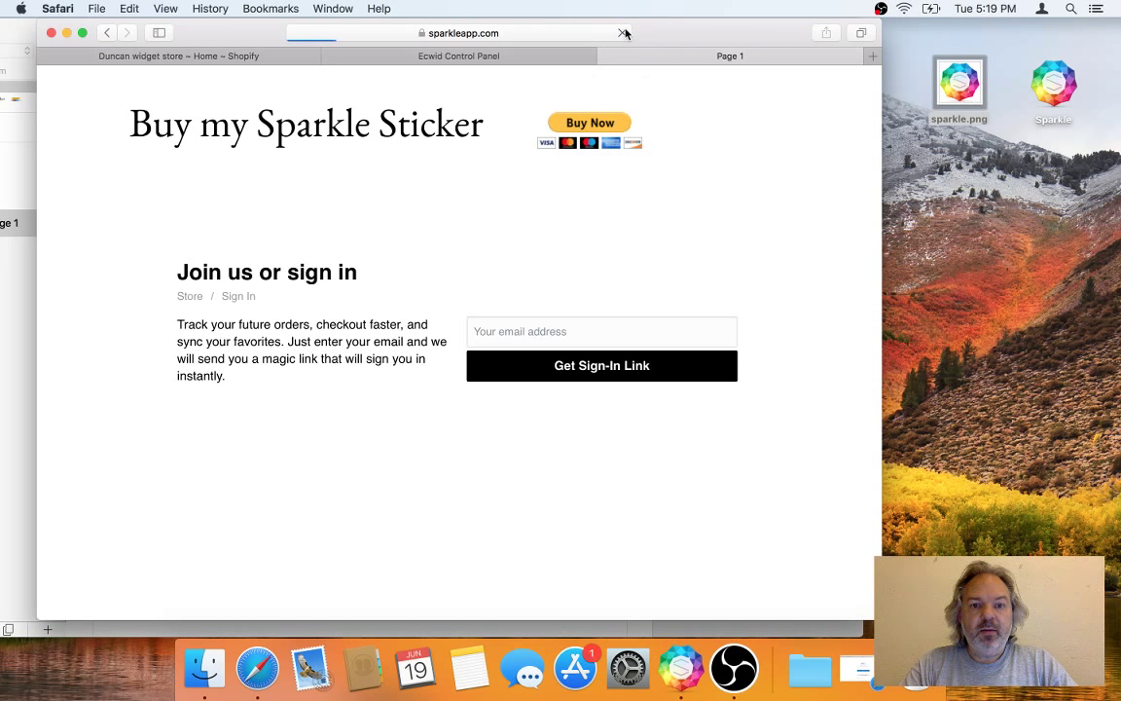
pyautogui.click(519, 33)
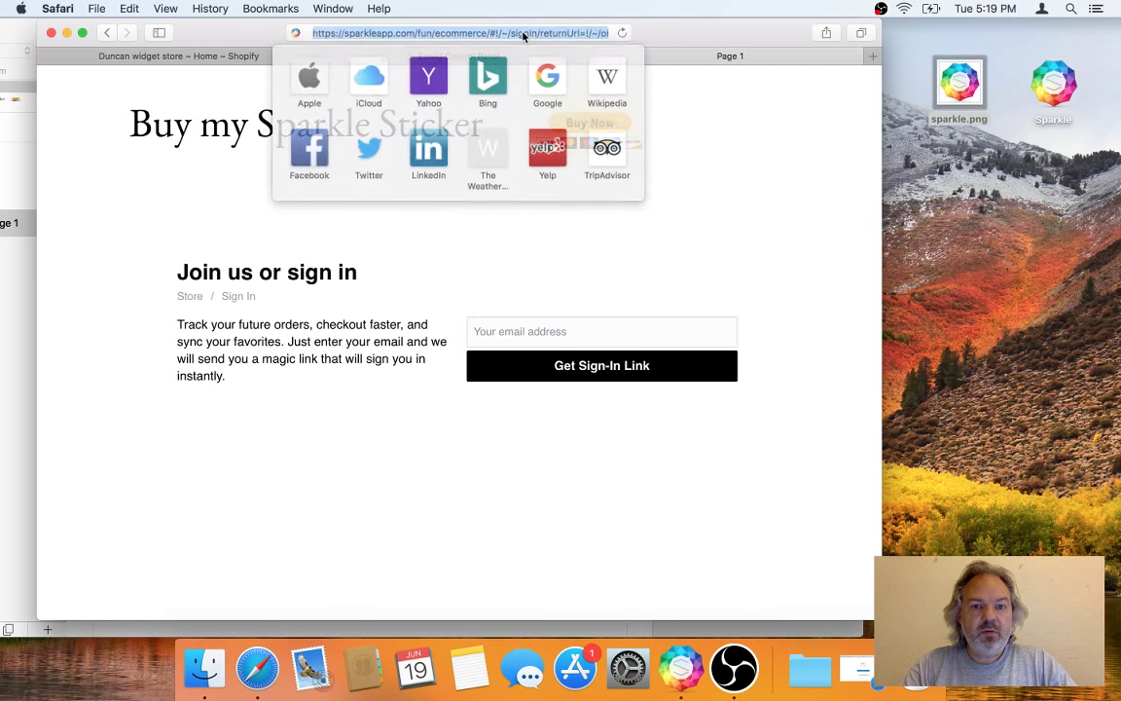
pyautogui.press('Right')
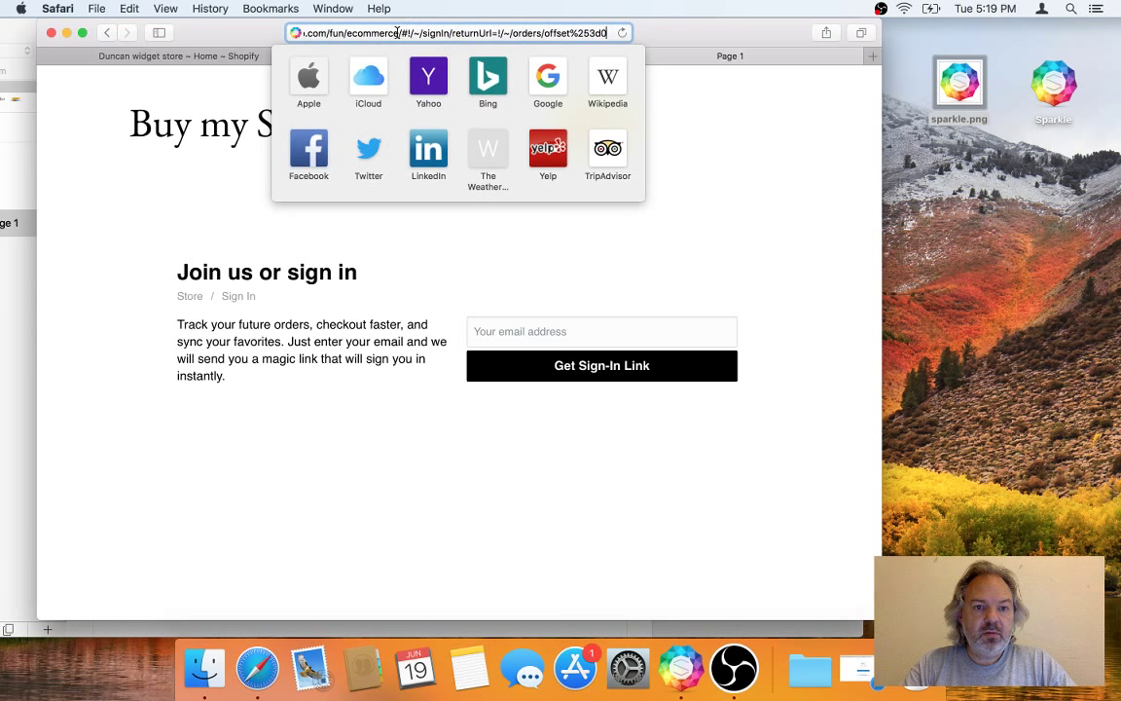
pyautogui.moveTo(397, 32); pyautogui.dragTo(571, 110)
pyautogui.press('BackSpace')
pyautogui.press('Return')
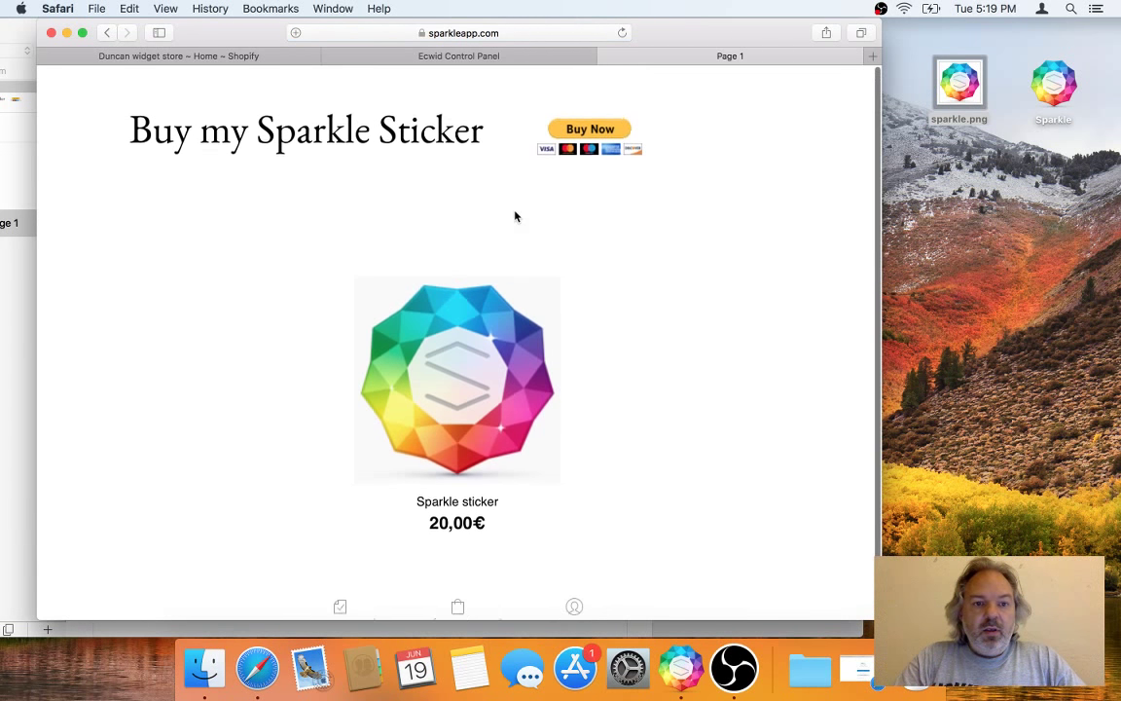
# Step: Check the Ecwid setup dashboard and the Shopify admin, then bring Sparkle forward
pyautogui.click(506, 60)
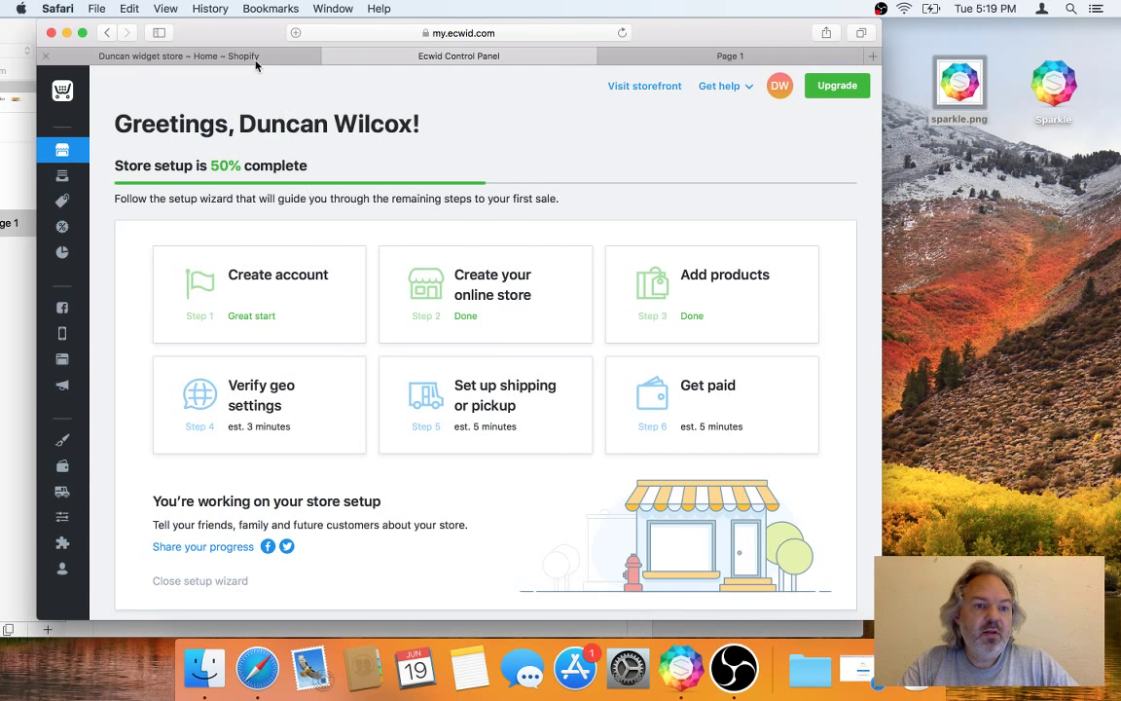
pyautogui.click(195, 55)
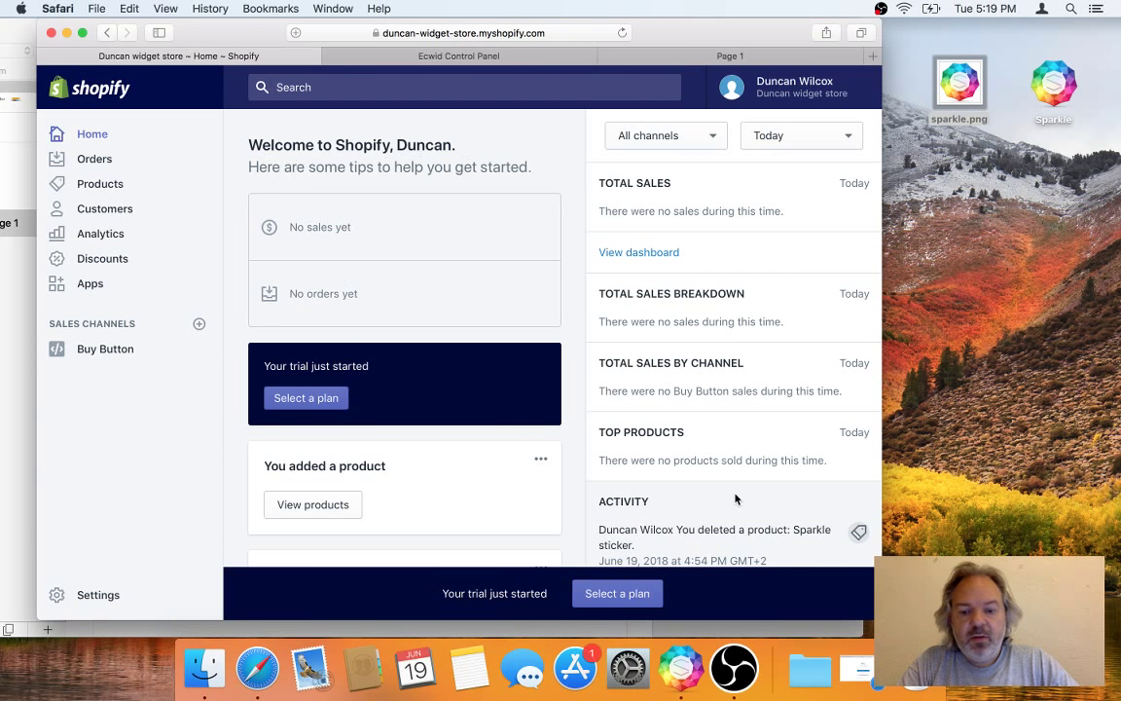
pyautogui.click(681, 667)
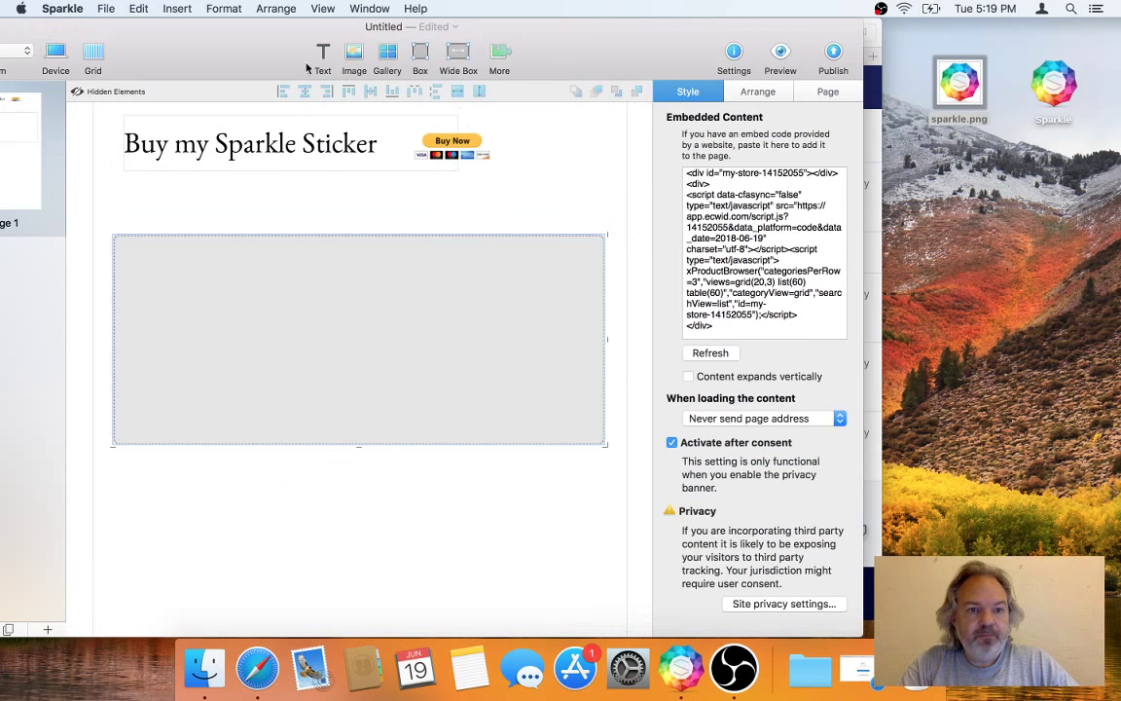
# Step: Shift the Sparkle window right, deselect the store embed, and bring up the Shopify dashboard
pyautogui.moveTo(238, 44); pyautogui.dragTo(419, 45)
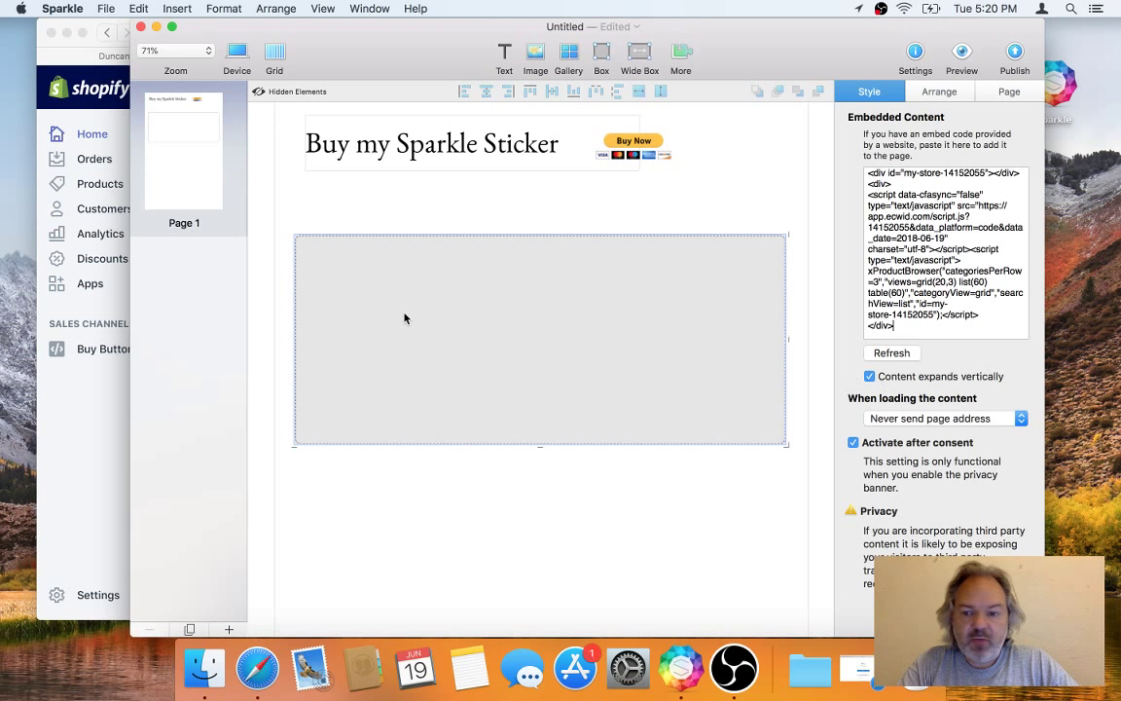
pyautogui.click(330, 482)
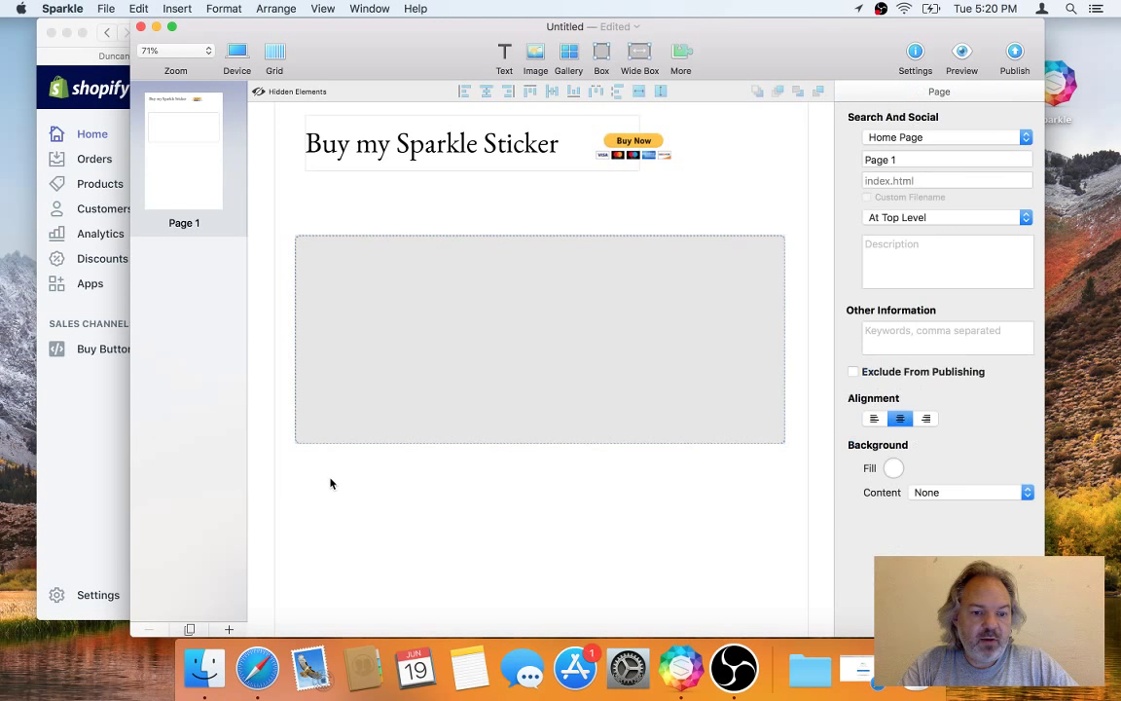
pyautogui.click(71, 388)
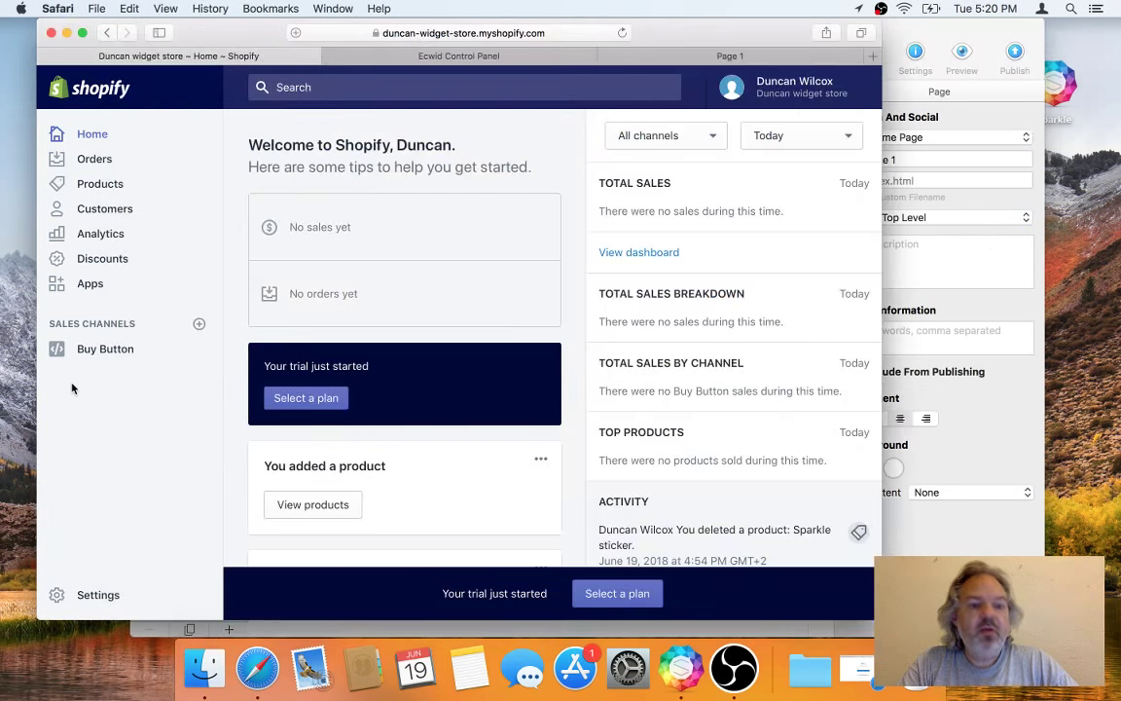
# Step: Create a 'Sparkle sticker' product described as 'The best Sparkle sticker' with sparkle.png as its image
pyautogui.click(124, 192)
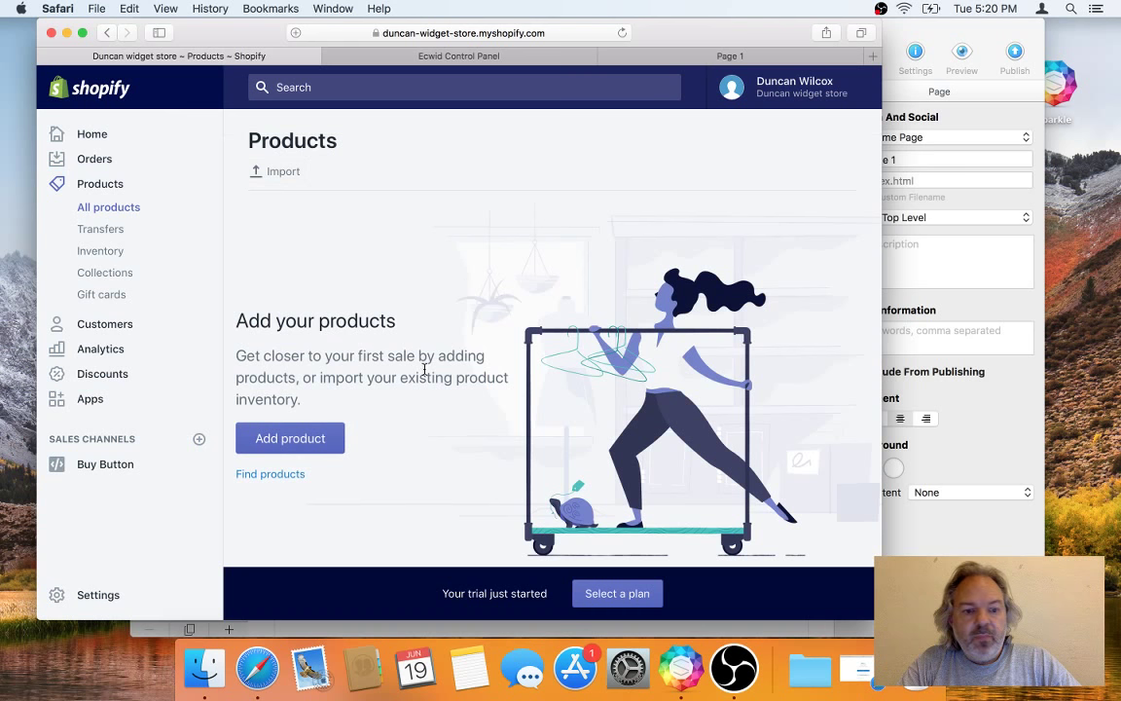
pyautogui.click(293, 439)
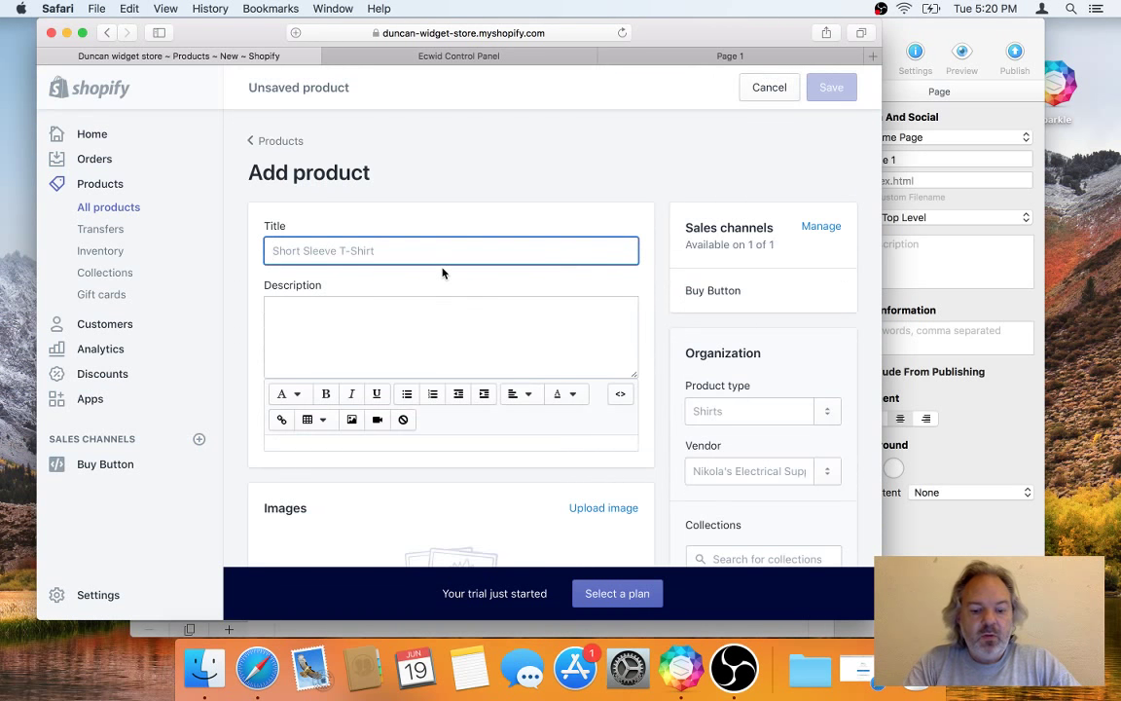
pyautogui.write('Sparkle sticker')
pyautogui.press('Tab')
pyautogui.write('THe best ')
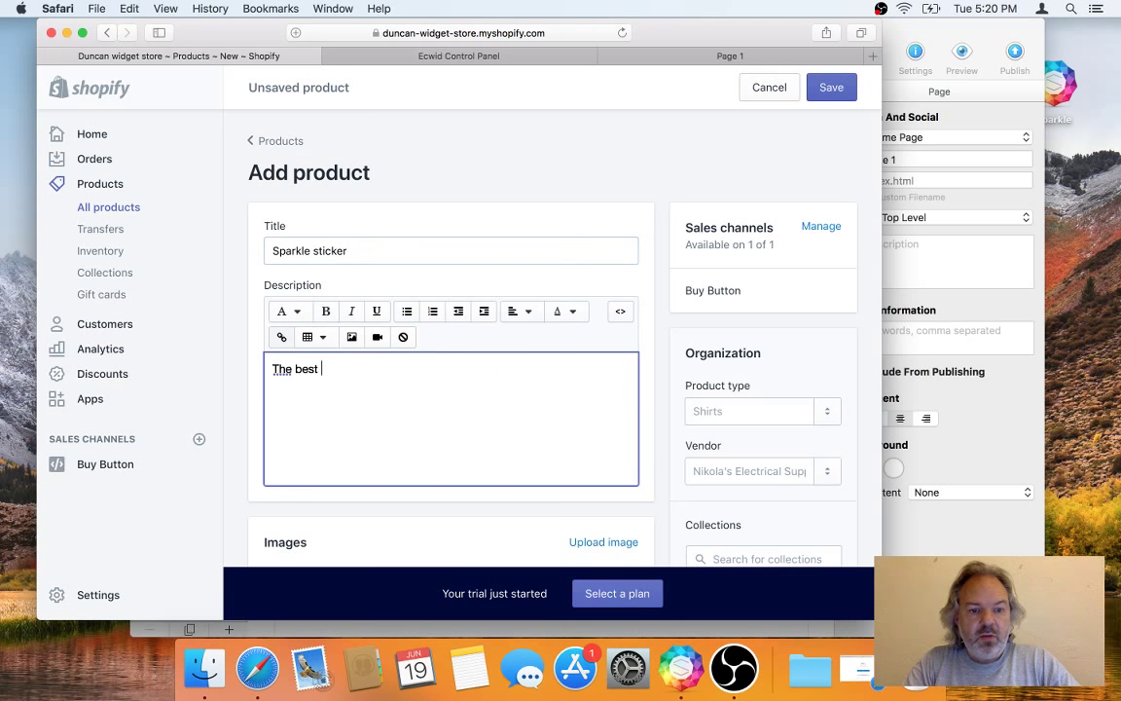
pyautogui.write('Sparkle sticker')
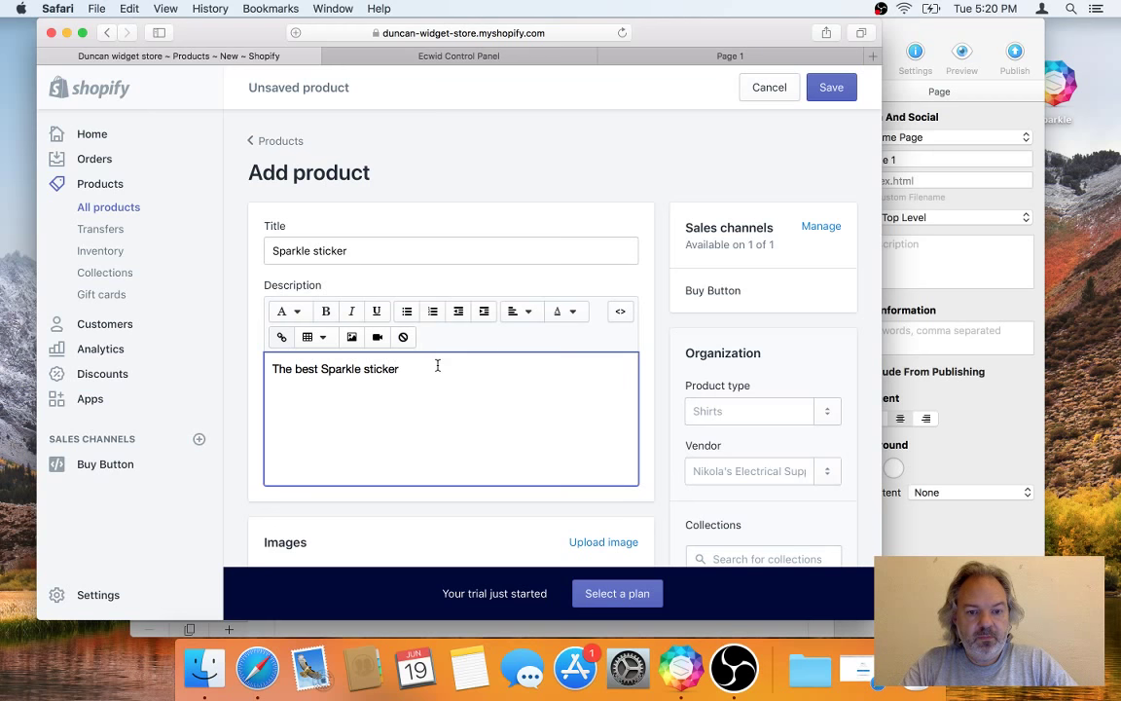
pyautogui.scroll(-5, 438, 363)
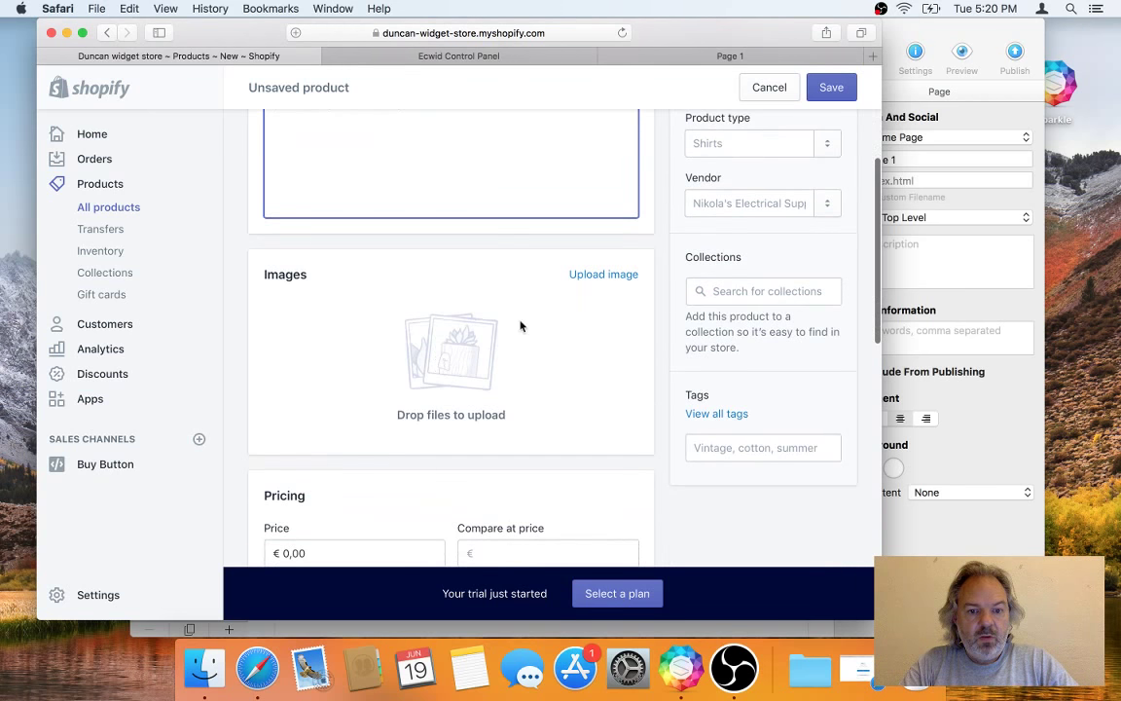
pyautogui.click(603, 277)
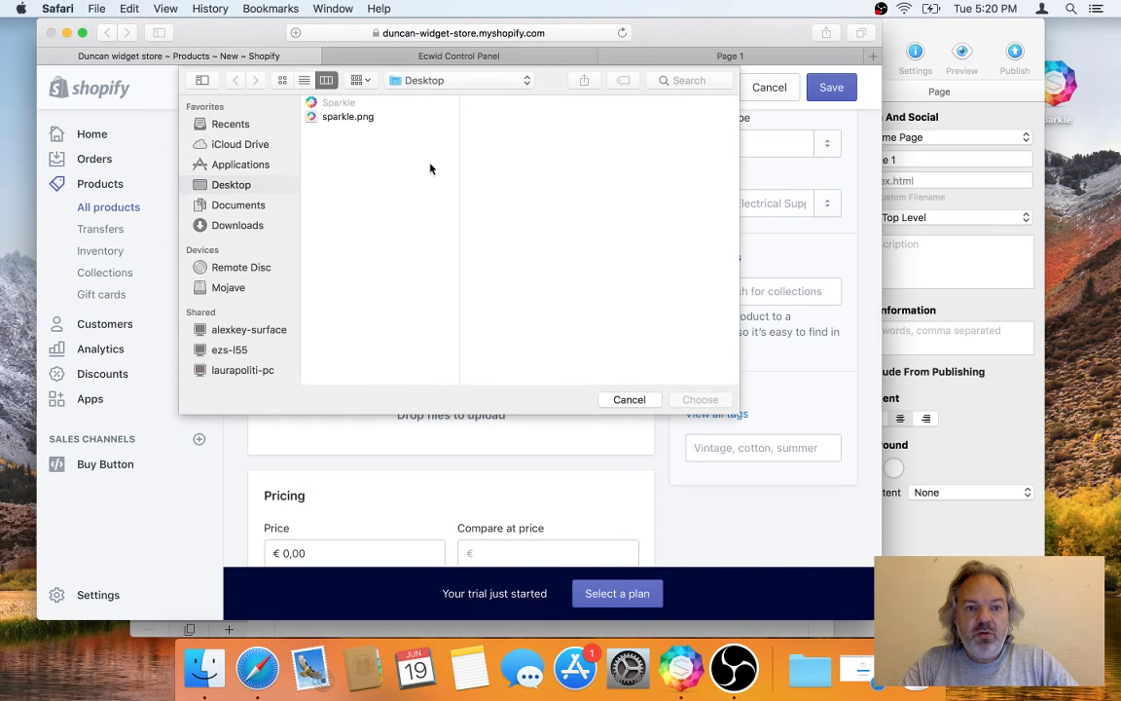
pyautogui.click(376, 117)
pyautogui.click(701, 400)
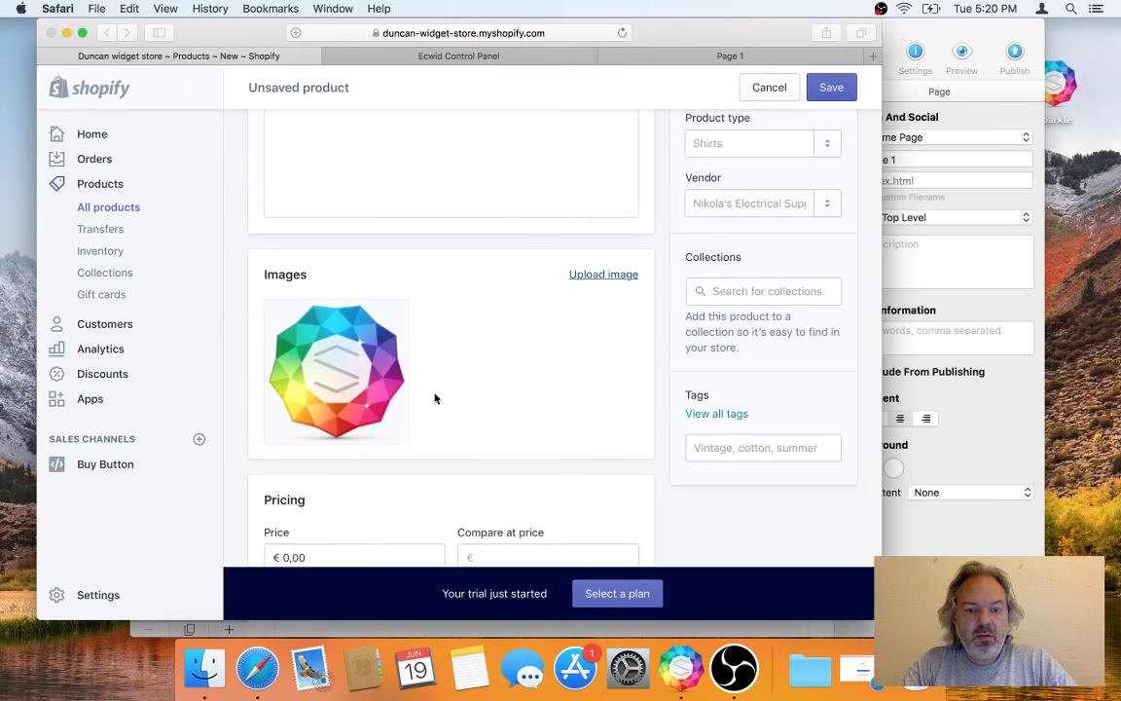
# Step: Set the product price to €20,00
pyautogui.scroll(-4, 415, 440)
pyautogui.click(362, 334)
pyautogui.press('BackSpace')
pyautogui.press('BackSpace')
pyautogui.press('BackSpace')
pyautogui.press('BackSpace')
pyautogui.write('20')
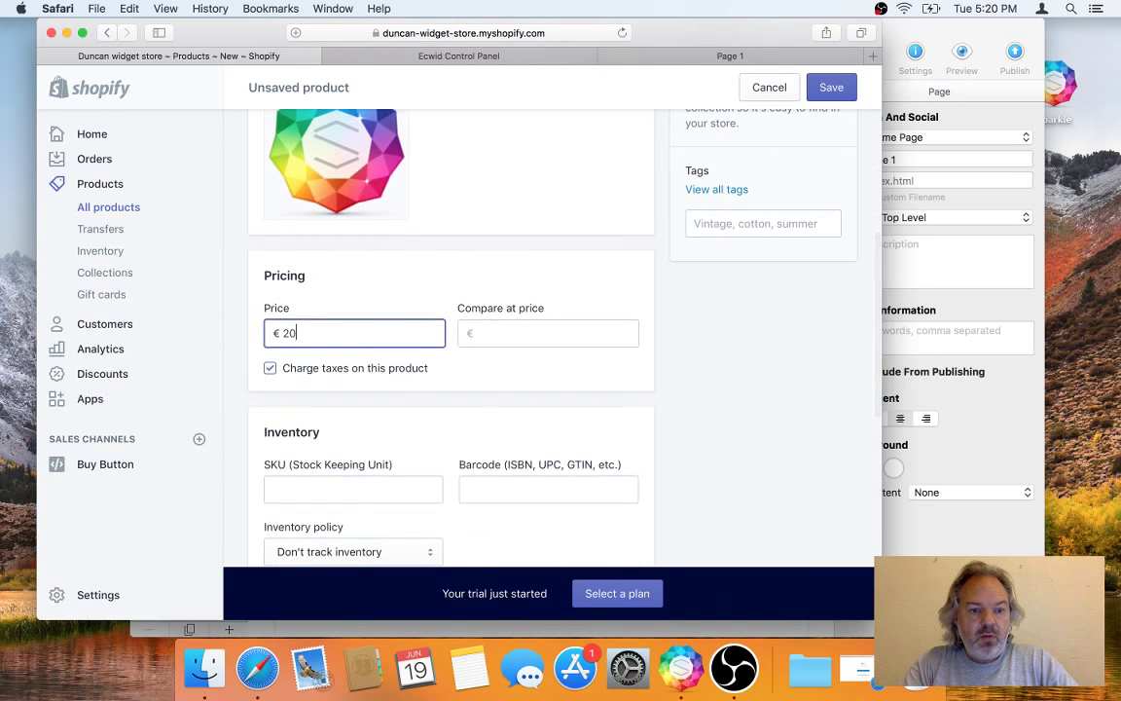
pyautogui.press('Tab')
# Step: Enter a shipping weight of .1 kg and save the product
pyautogui.scroll(-3, 464, 414)
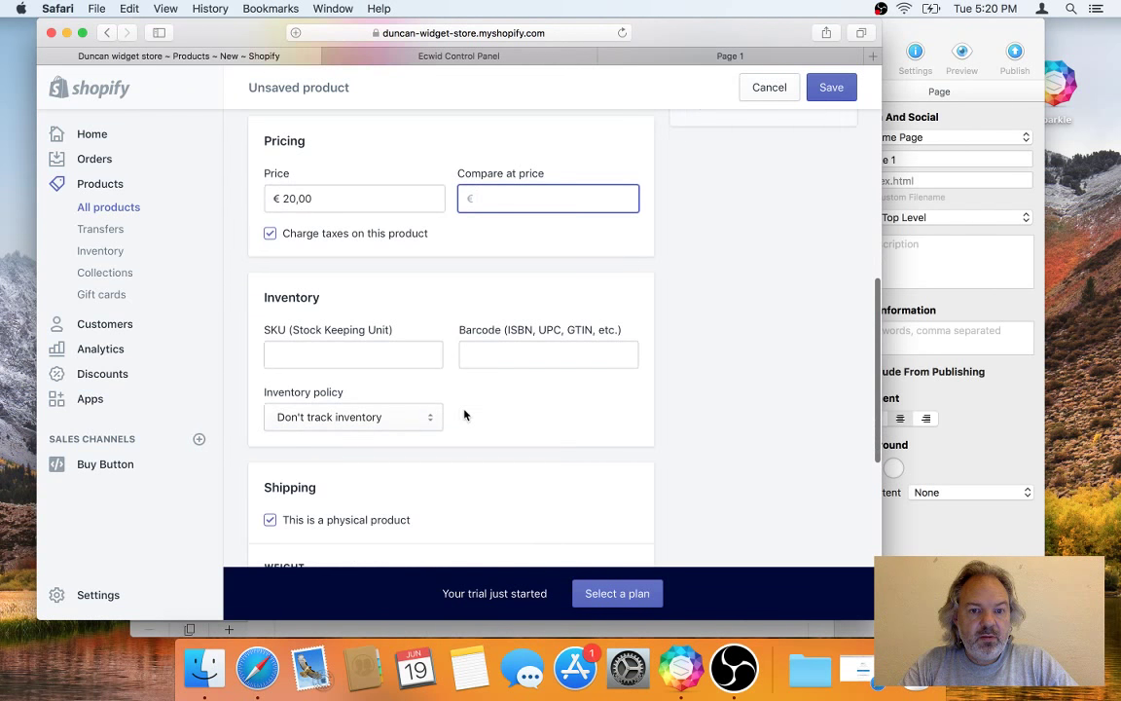
pyautogui.scroll(-4, 465, 415)
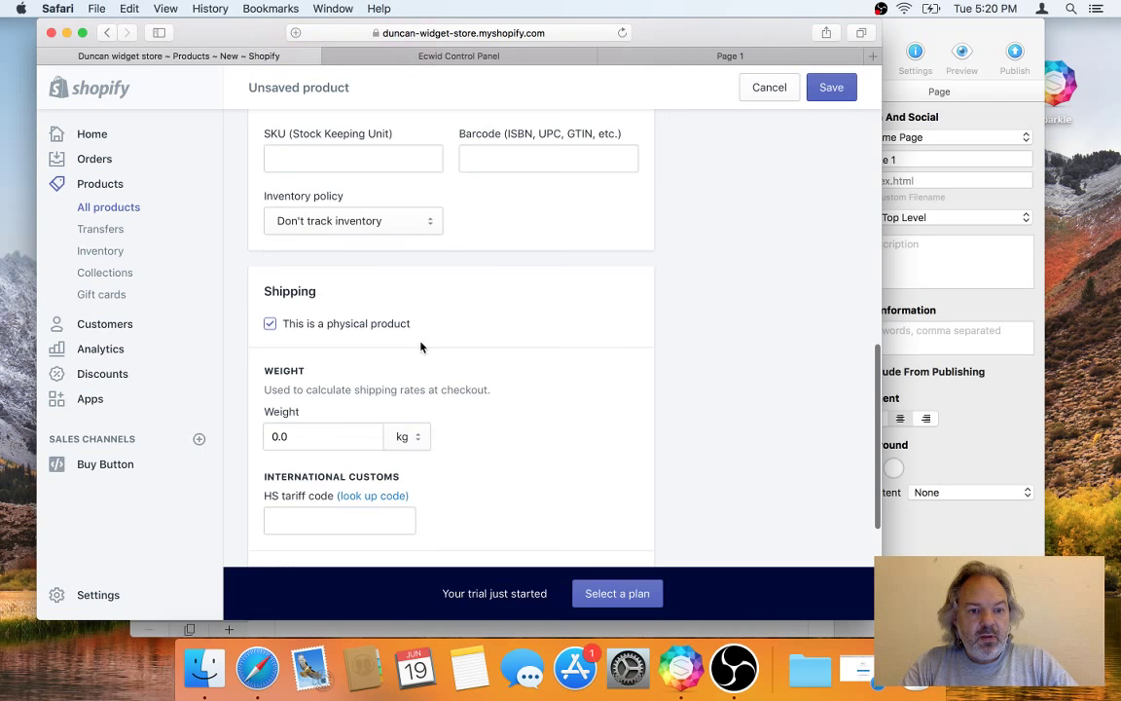
pyautogui.scroll(-3, 366, 367)
pyautogui.click(339, 322)
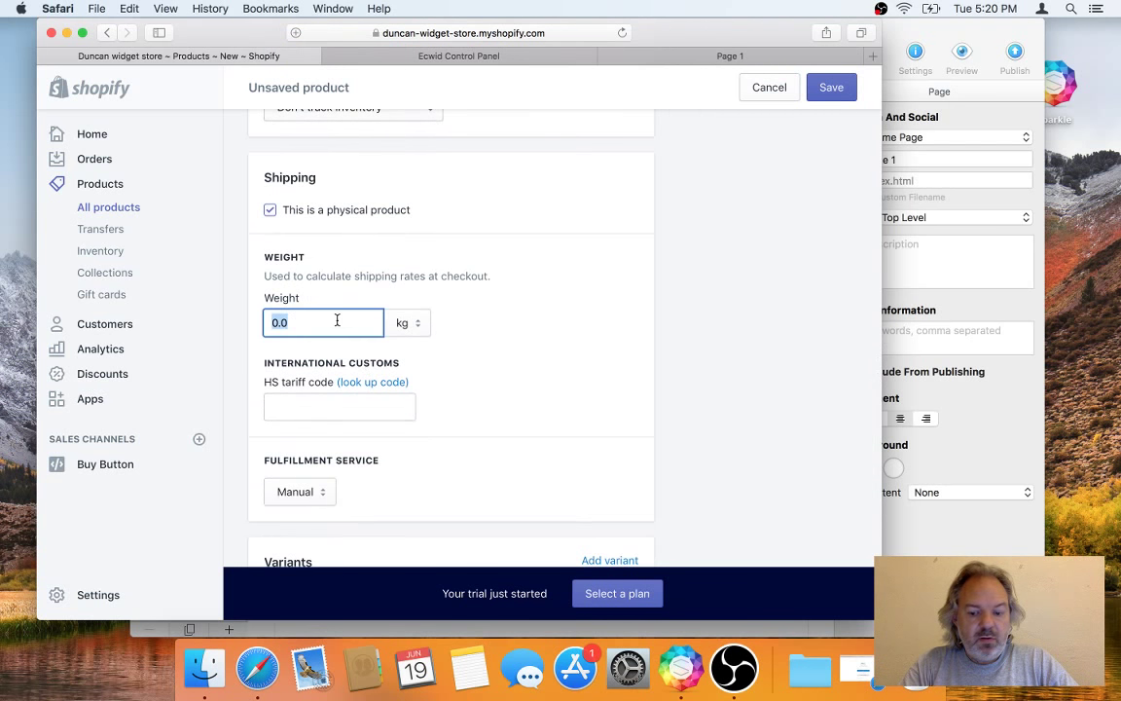
pyautogui.write('.1')
pyautogui.press('Tab')
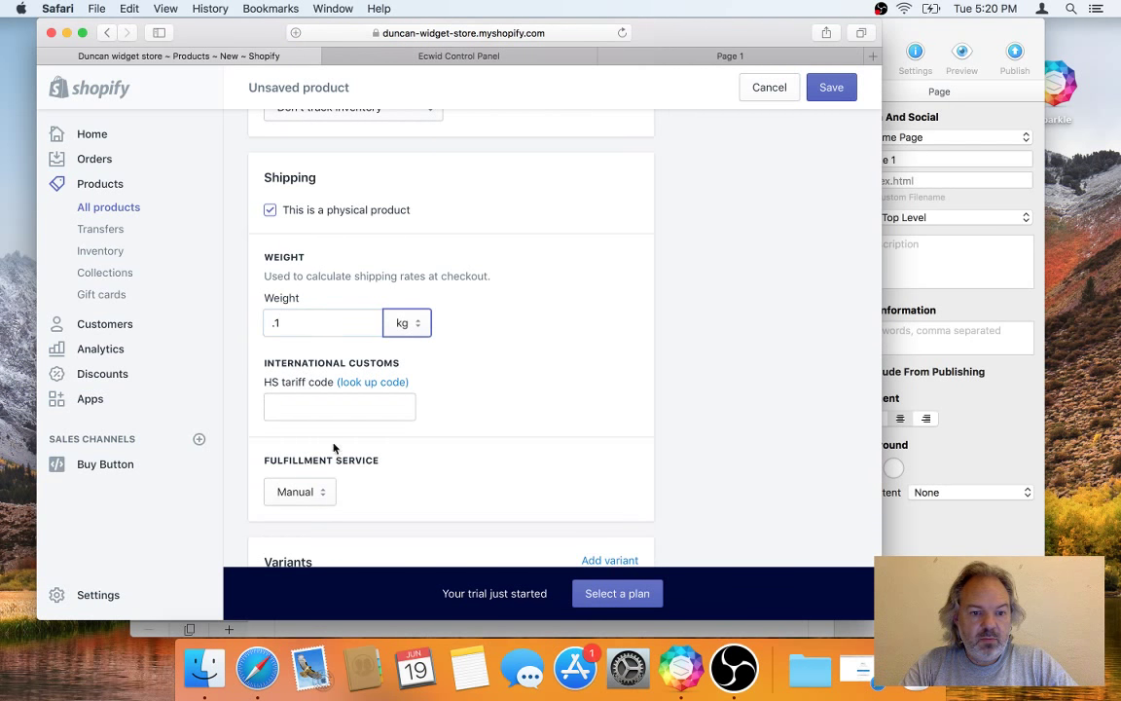
pyautogui.scroll(-3, 326, 438)
pyautogui.click(811, 525)
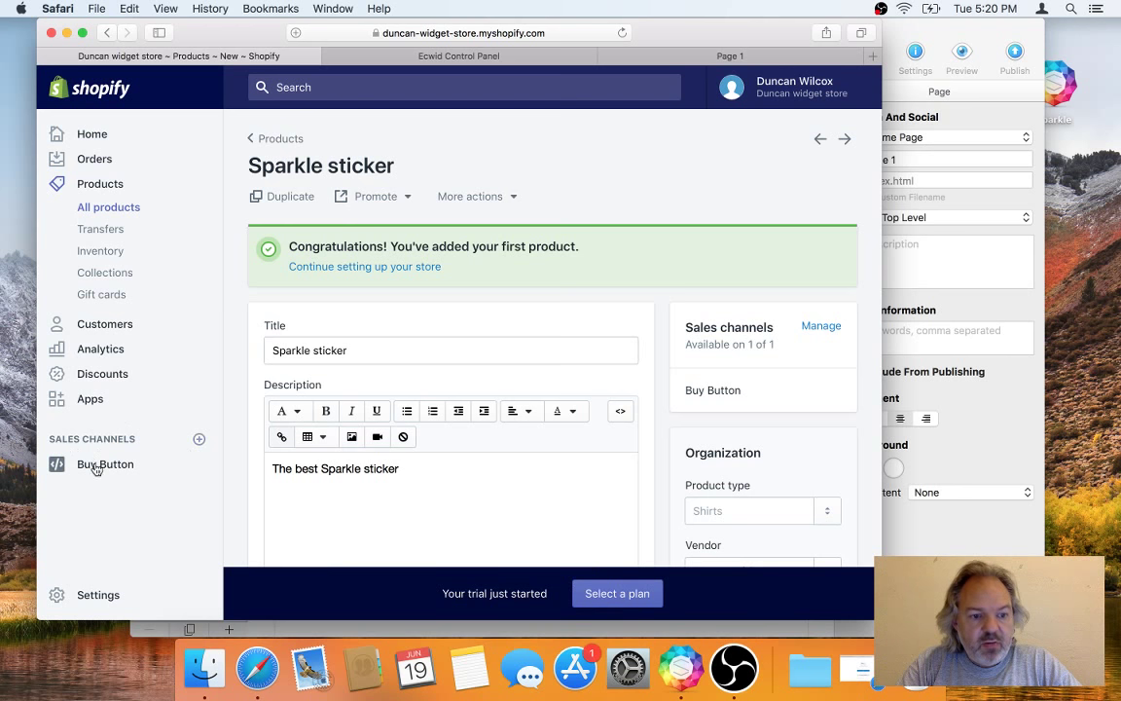
# Step: Open the Buy Button sales channel and choose the Sparkle sticker as the button's product
pyautogui.click(197, 440)
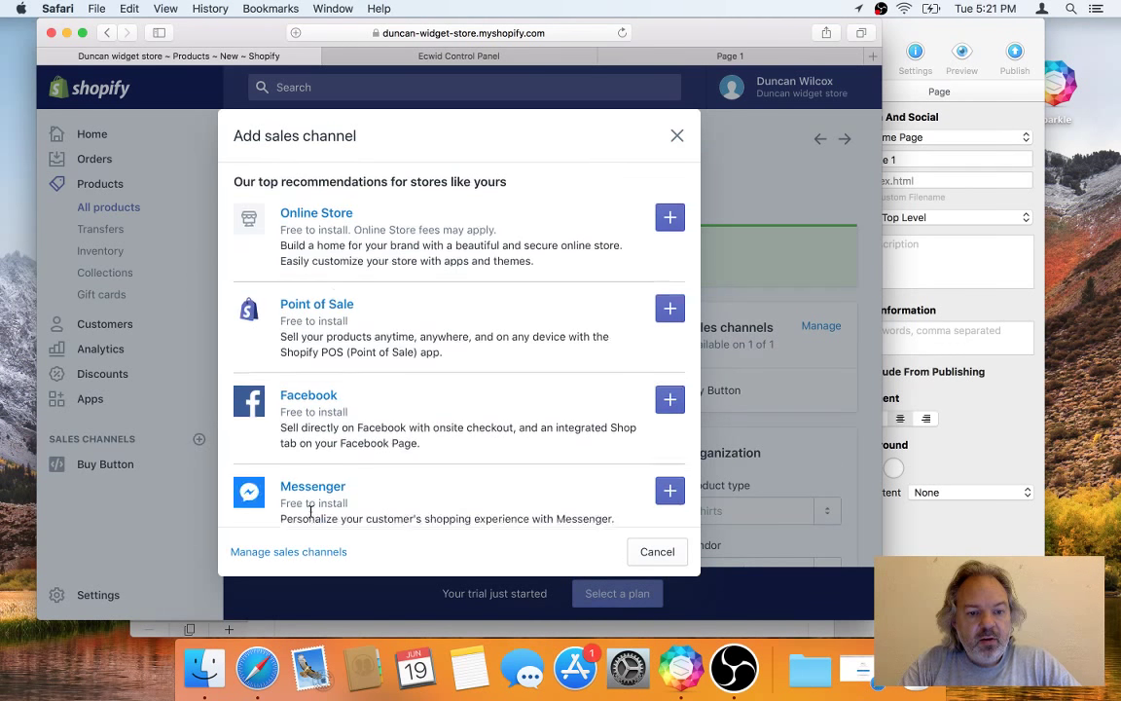
pyautogui.scroll(-5, 360, 389)
pyautogui.scroll(5, 365, 335)
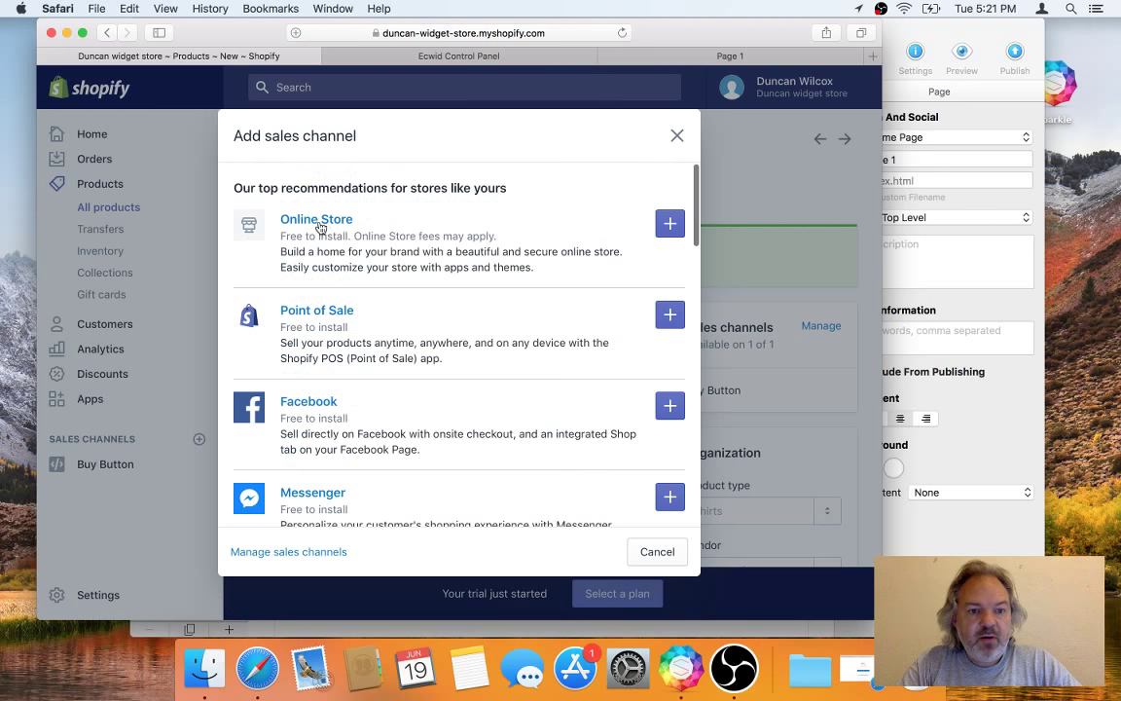
pyautogui.click(677, 139)
pyautogui.click(148, 473)
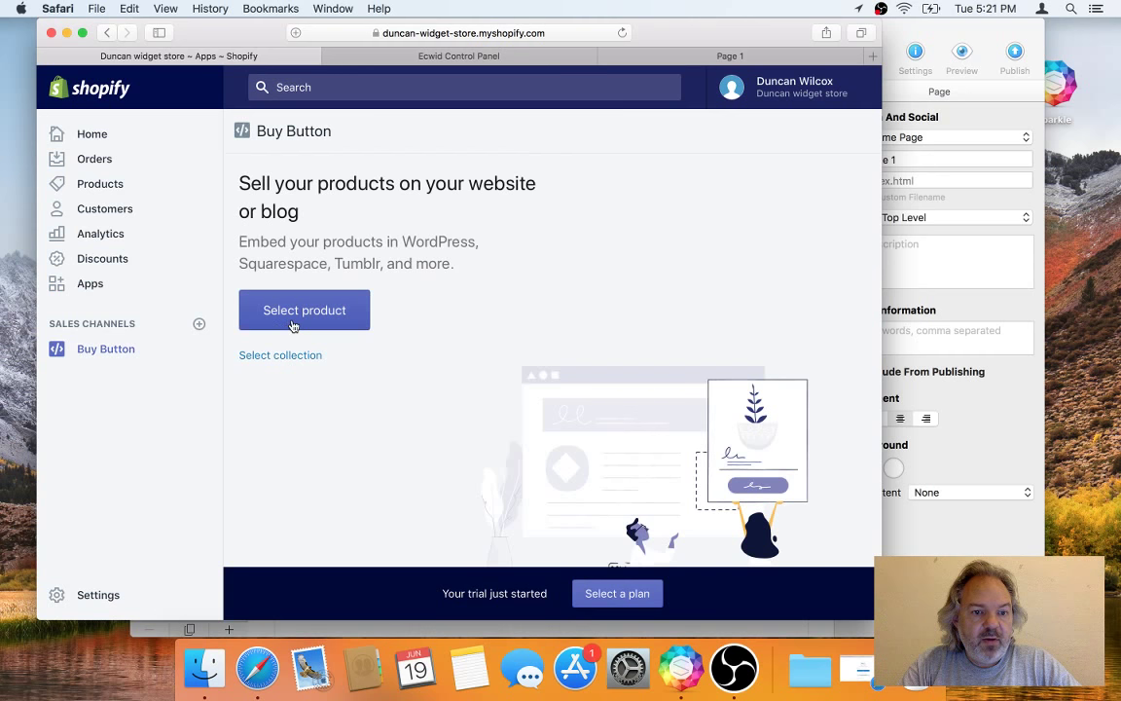
pyautogui.click(293, 326)
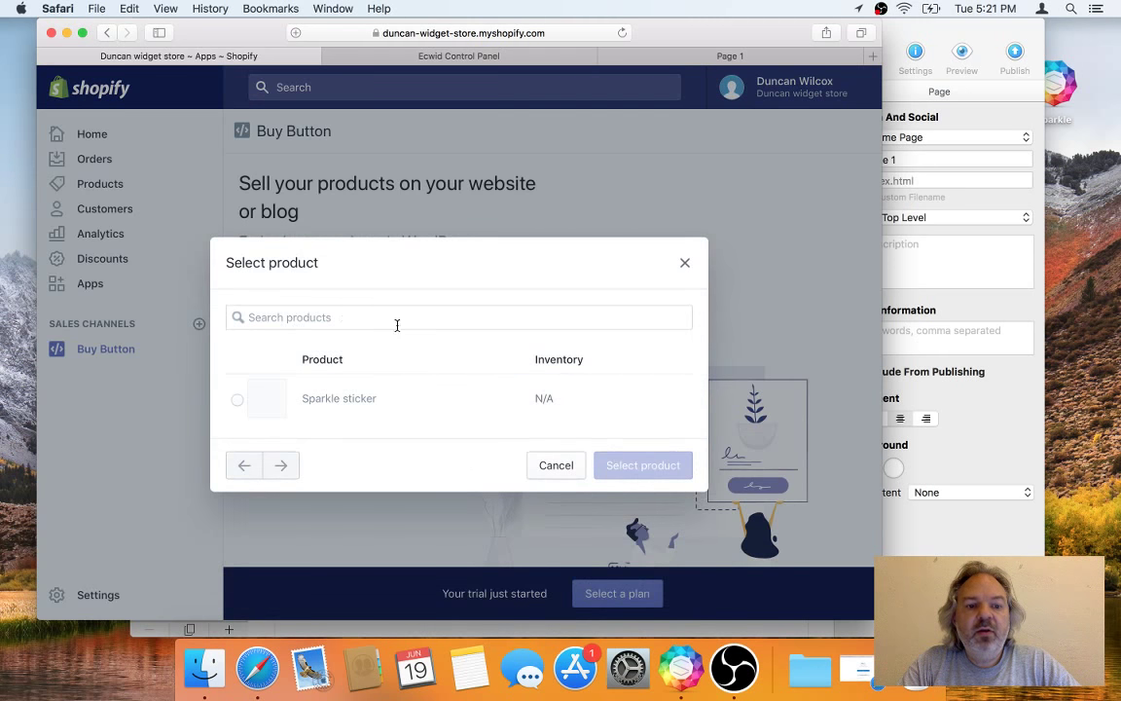
pyautogui.click(237, 399)
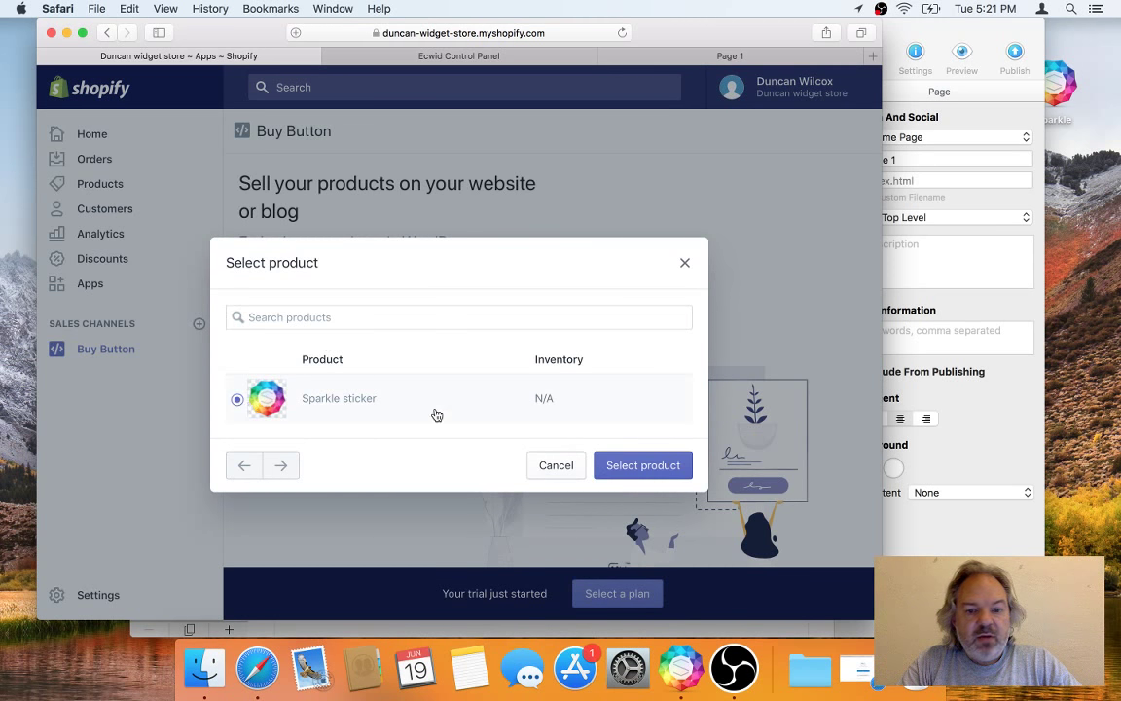
pyautogui.click(660, 472)
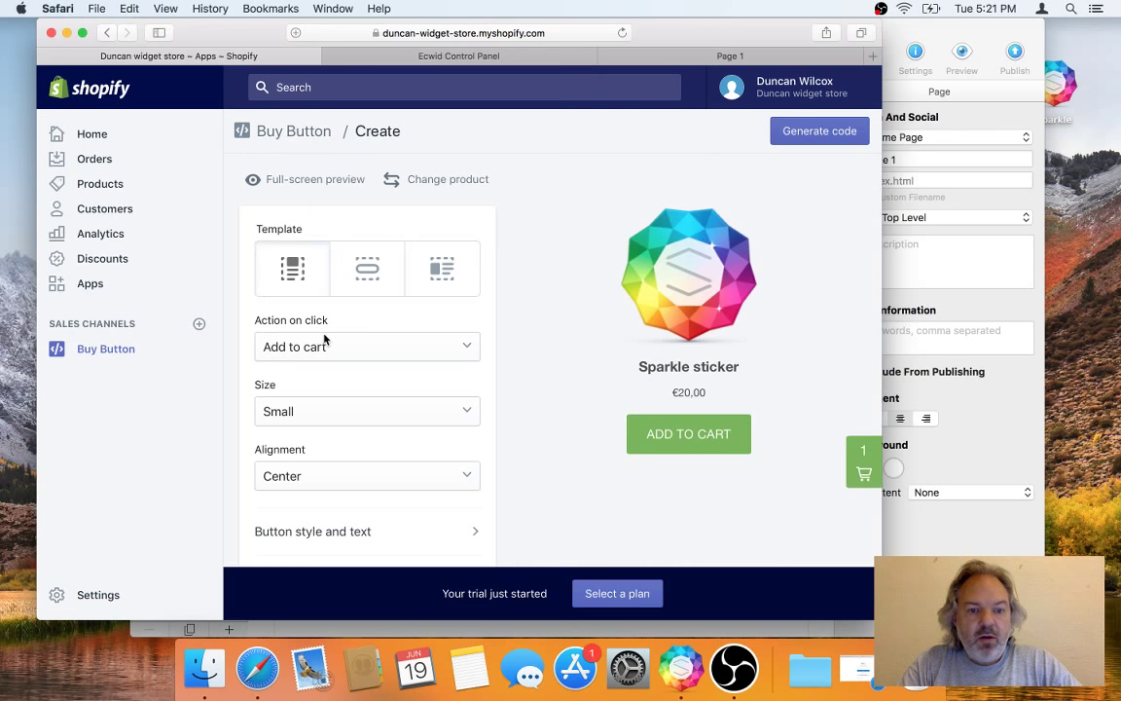
# Step: Compare the layout templates and keep the compact centred card, then check the button sizes
pyautogui.scroll(-1, 325, 338)
pyautogui.click(365, 242)
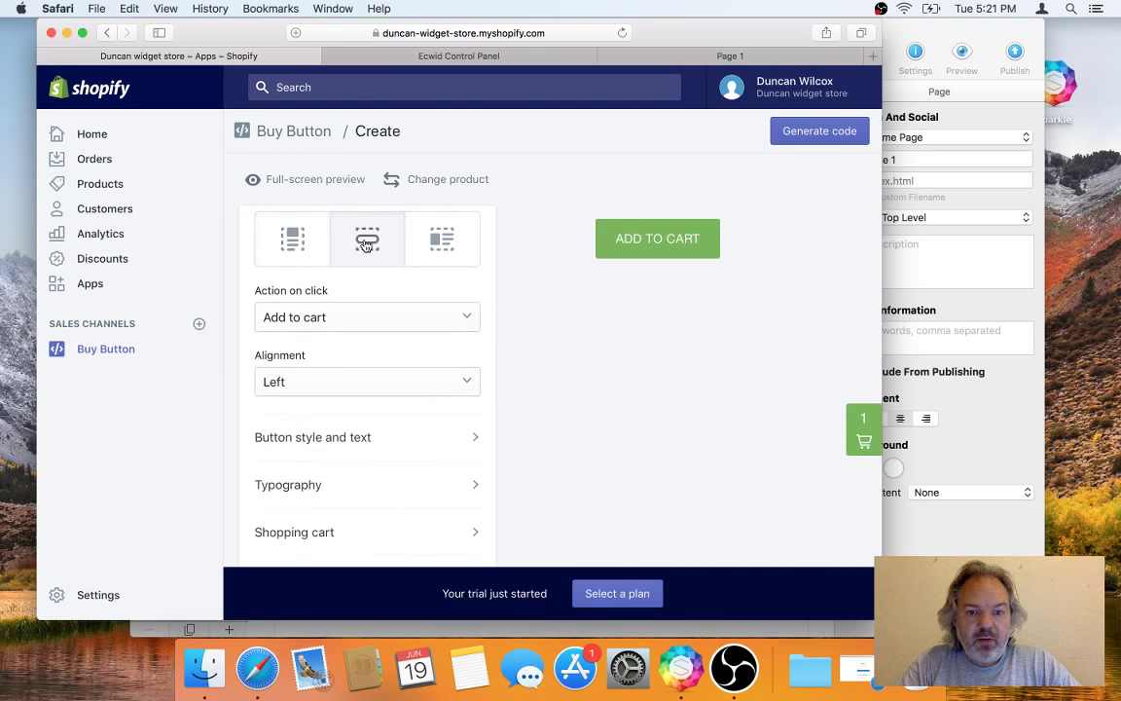
pyautogui.click(458, 250)
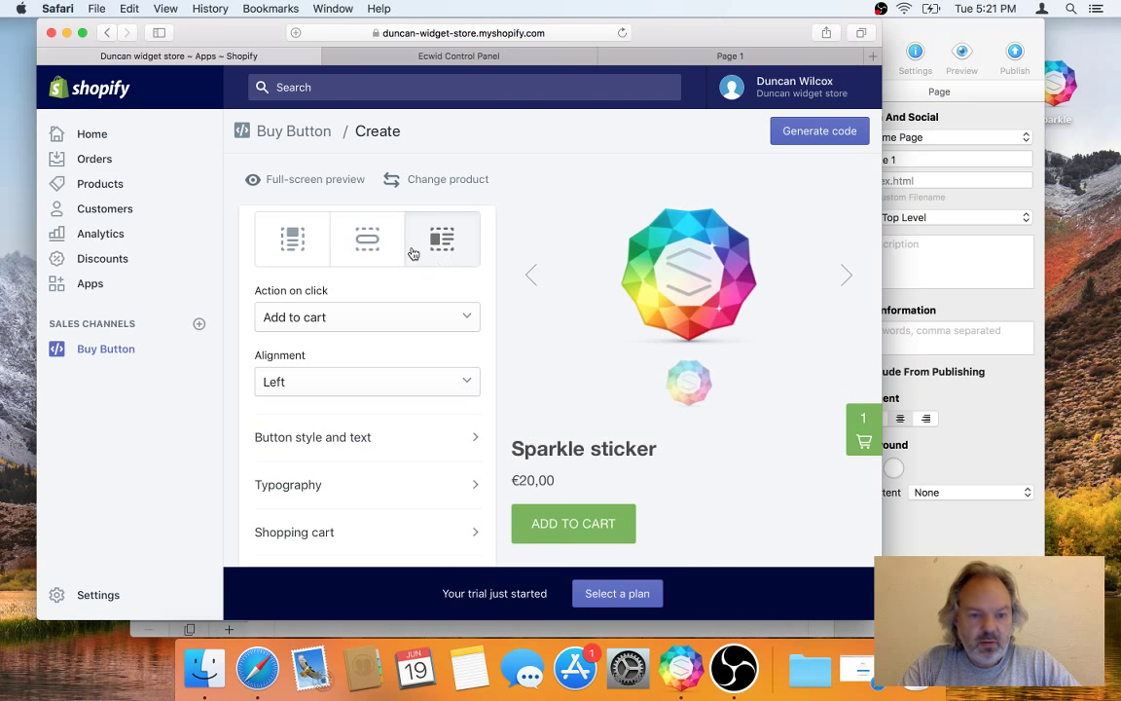
pyautogui.click(297, 241)
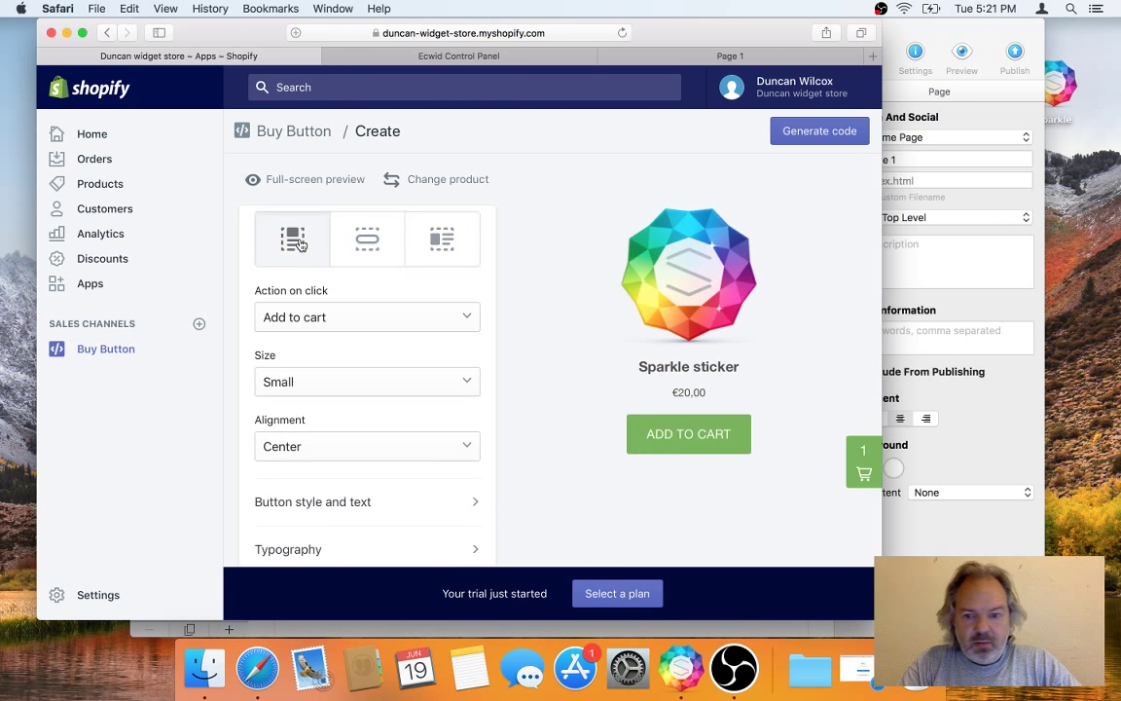
pyautogui.click(368, 385)
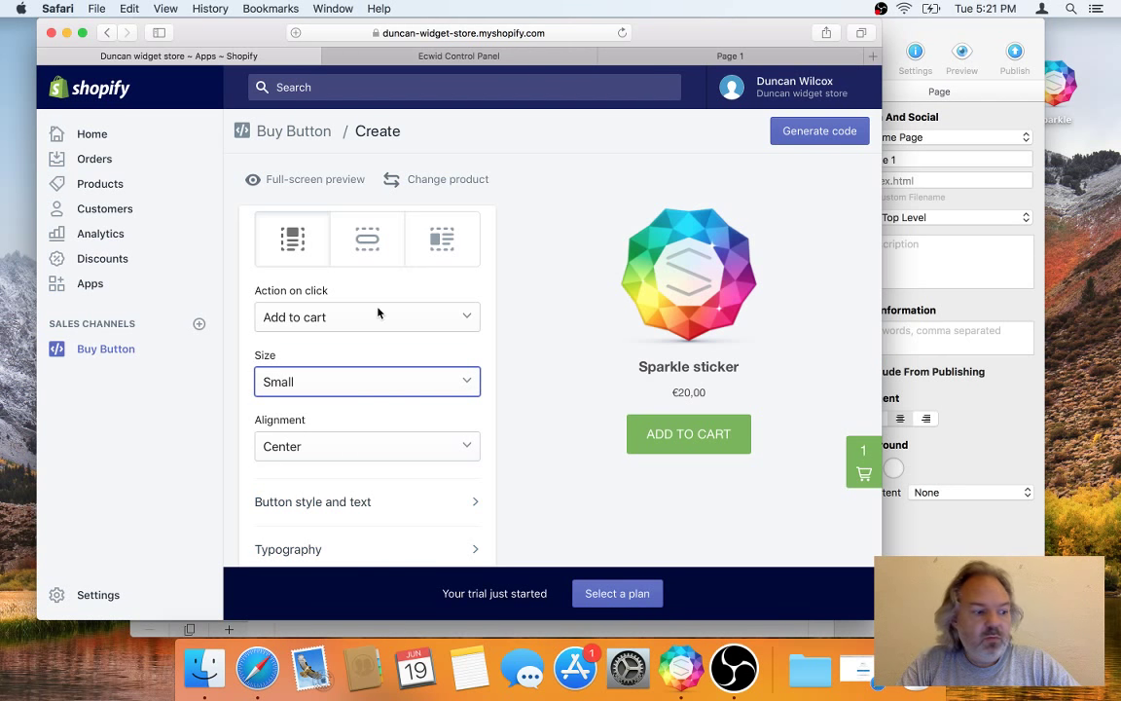
# Step: Generate and copy the Sparkle sticker Buy Button embed code, then switch to Sparkle
pyautogui.click(807, 138)
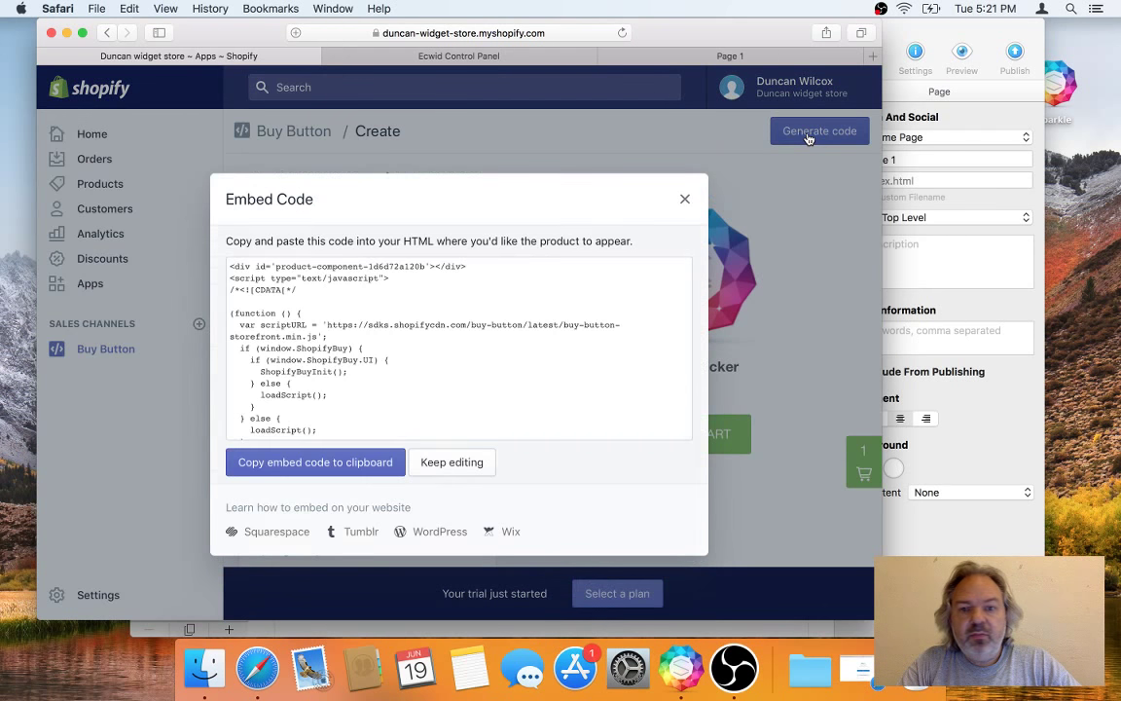
pyautogui.click(321, 462)
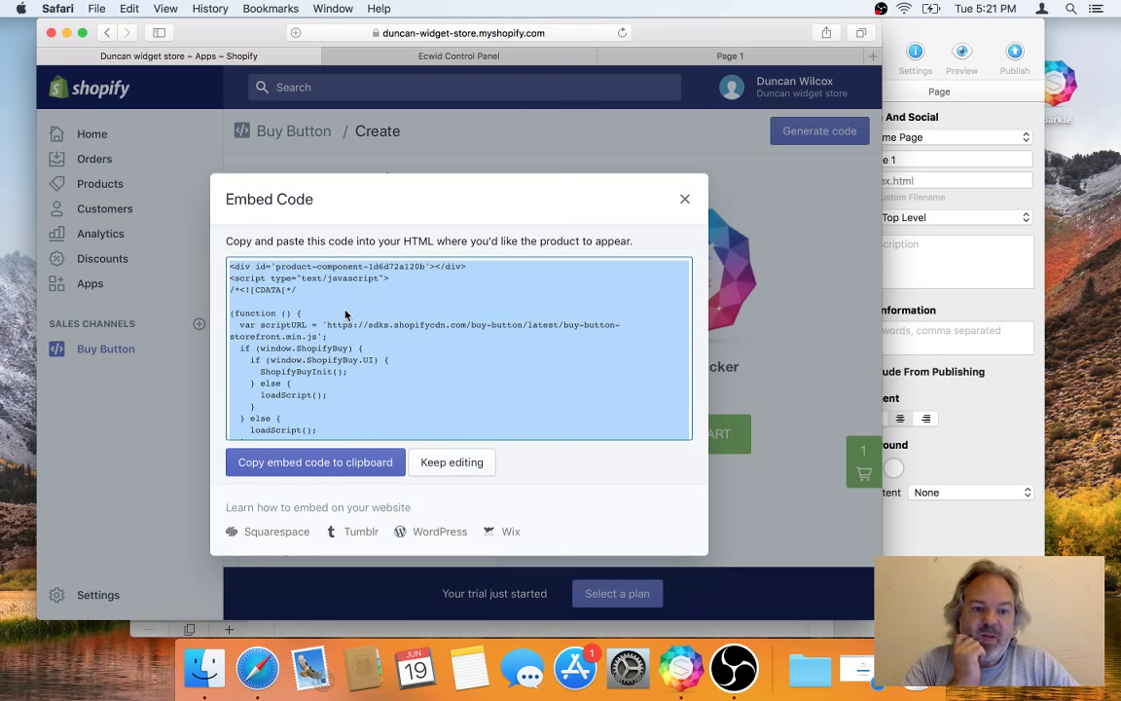
pyautogui.press('super+Tab')
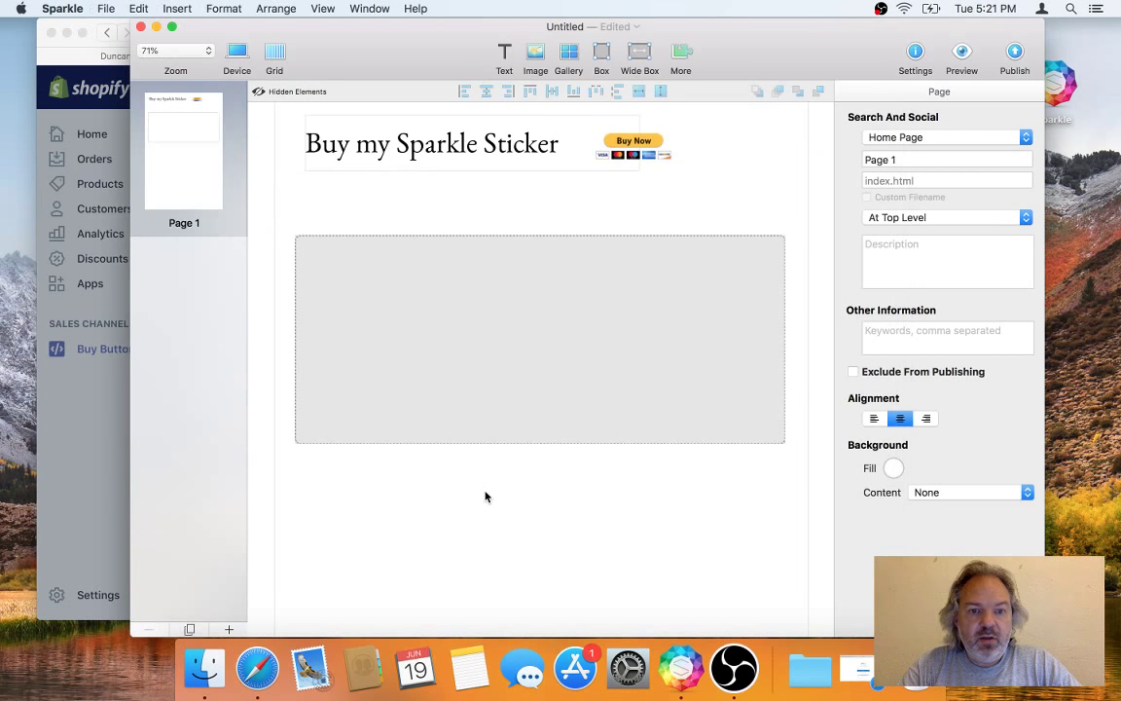
pyautogui.scroll(-2, 485, 497)
# Step: Add an Embed box and save the pasted Shopify Buy Button code into it
pyautogui.scroll(-3, 485, 496)
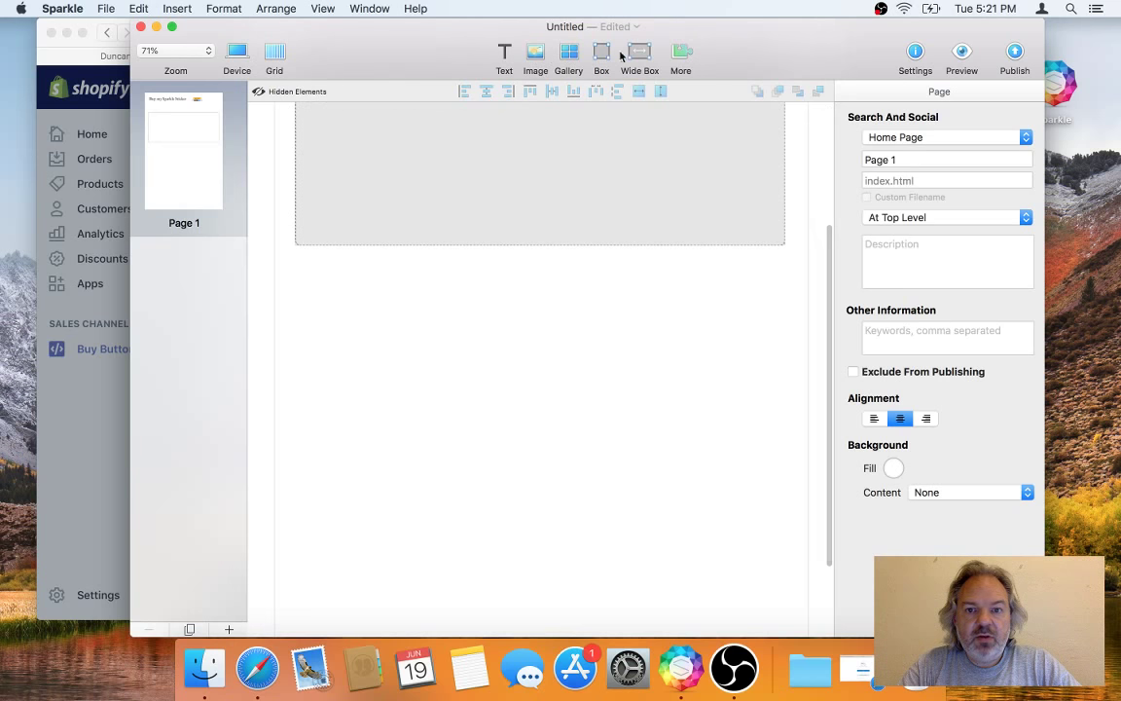
pyautogui.click(670, 58)
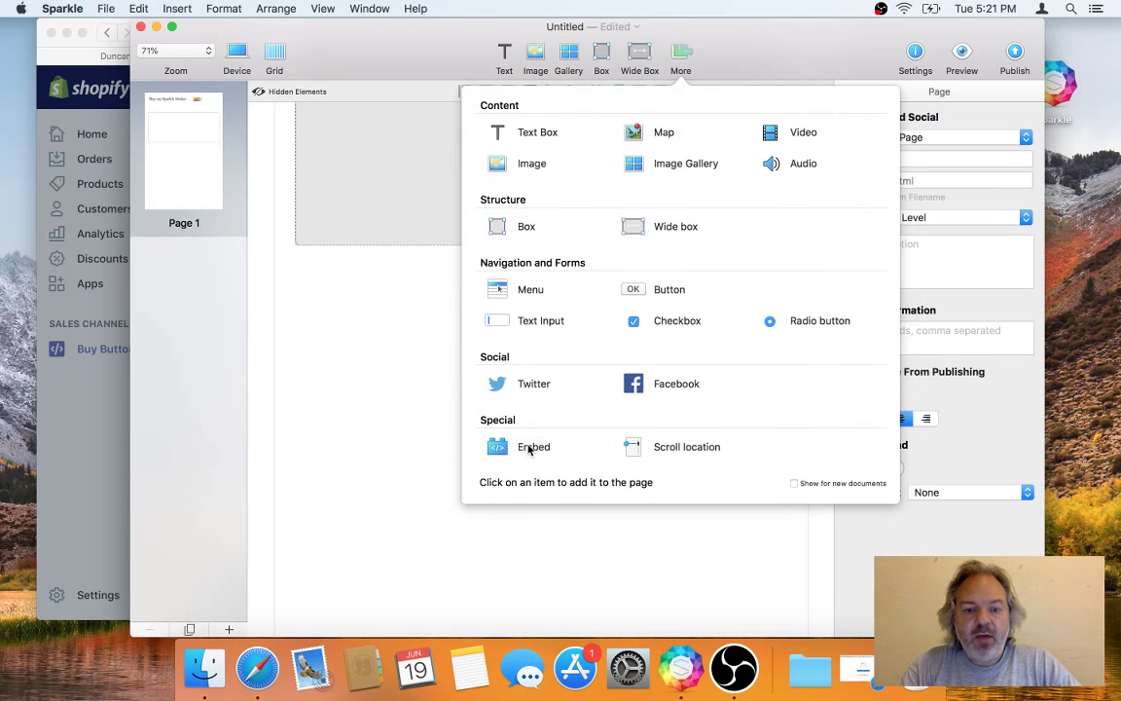
pyautogui.click(499, 445)
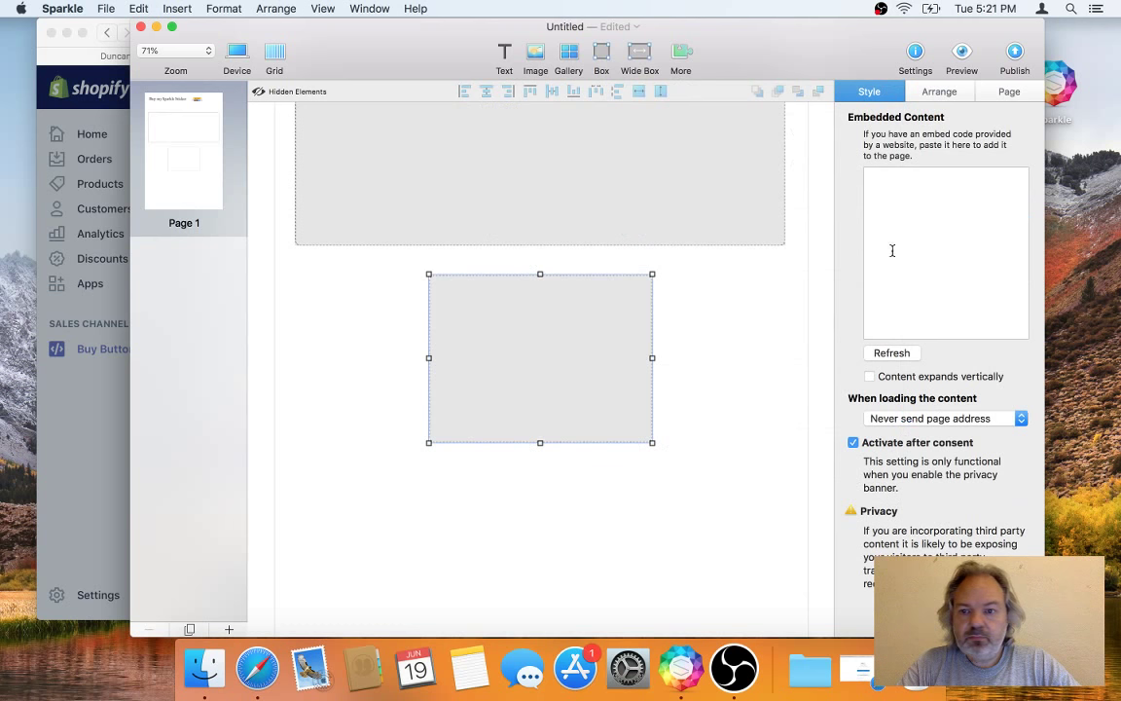
pyautogui.click(963, 228)
pyautogui.press('super+v')
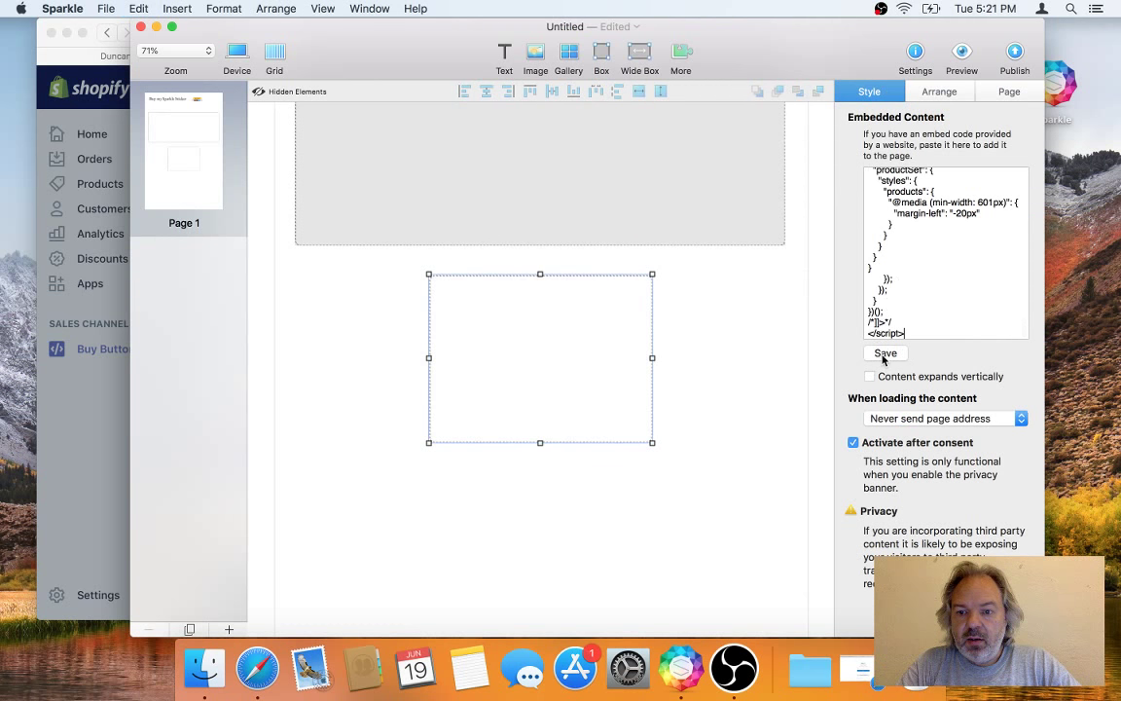
pyautogui.click(885, 355)
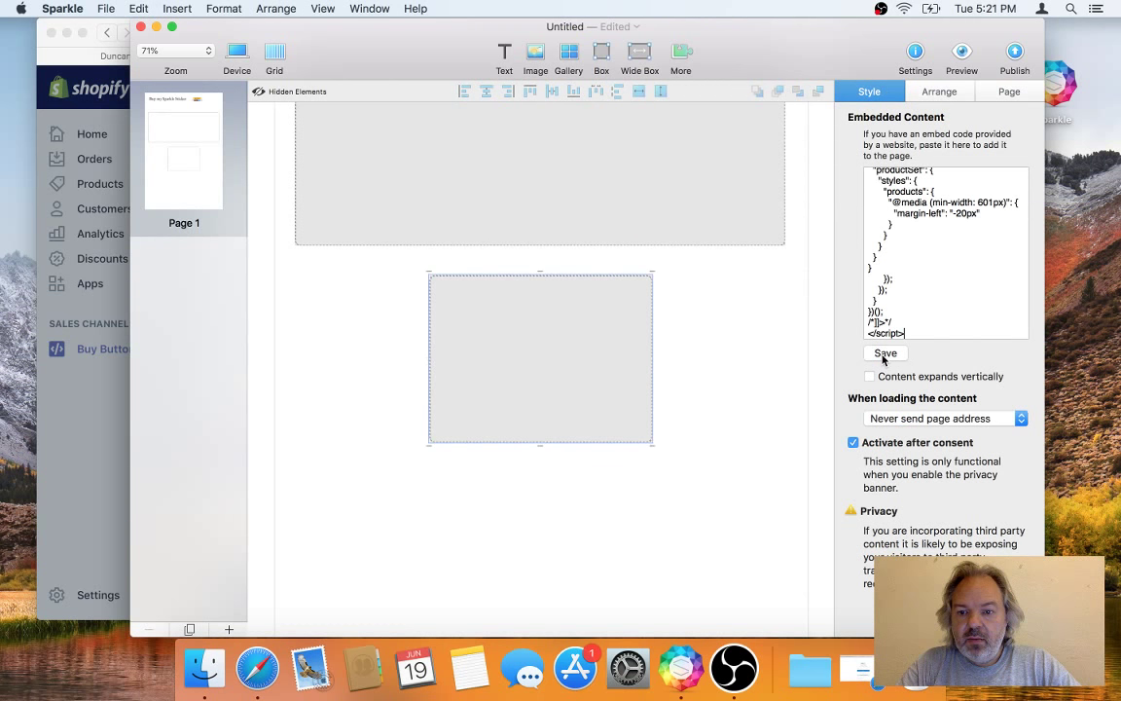
# Step: Publish the page to sparkleapp.com and switch to Safari
pyautogui.click(1010, 56)
pyautogui.click(1053, 113)
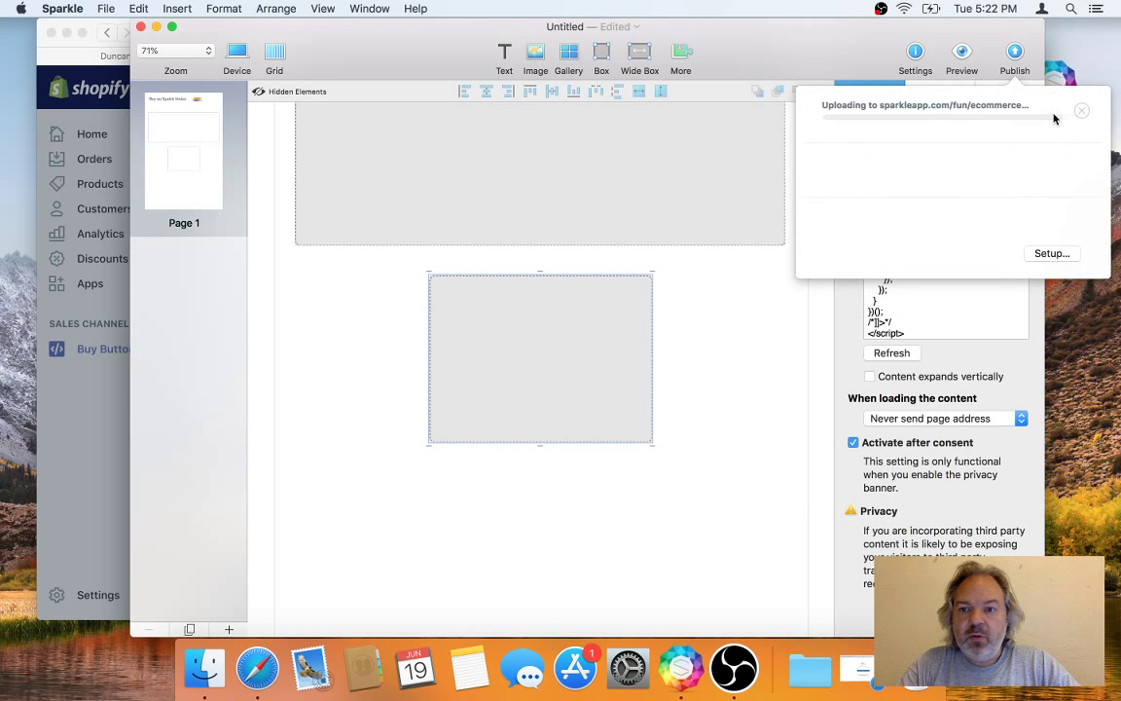
pyautogui.press('super+Tab')
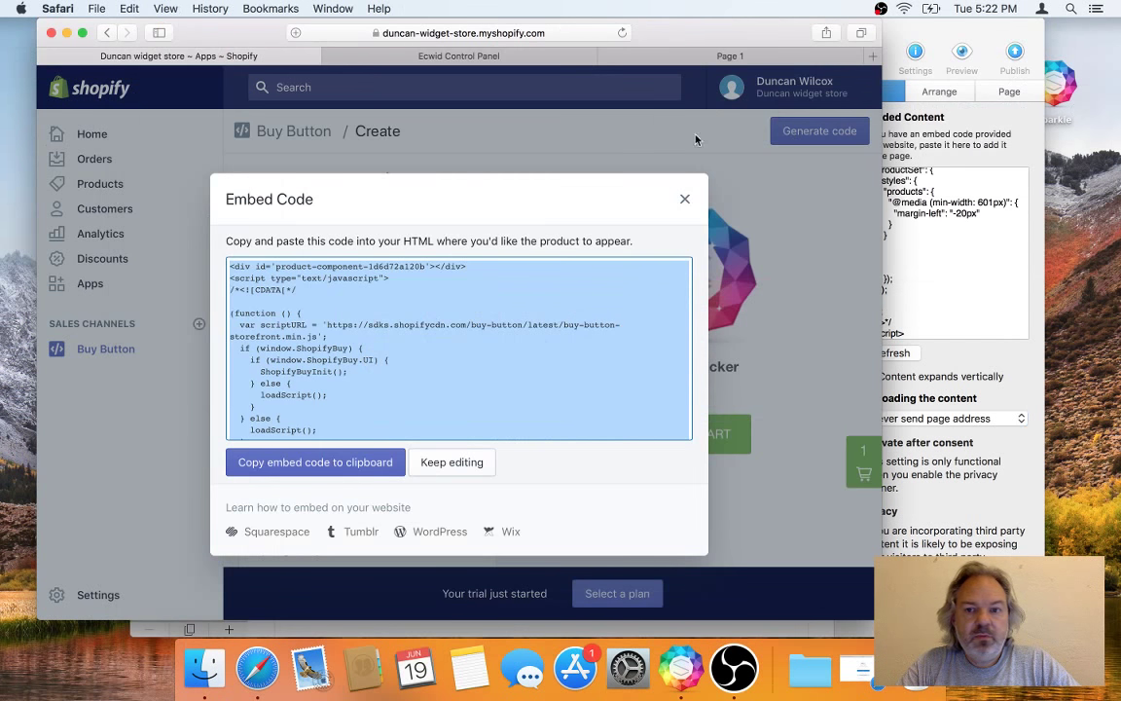
# Step: Open and reload the published sticker page in Safari
pyautogui.click(731, 56)
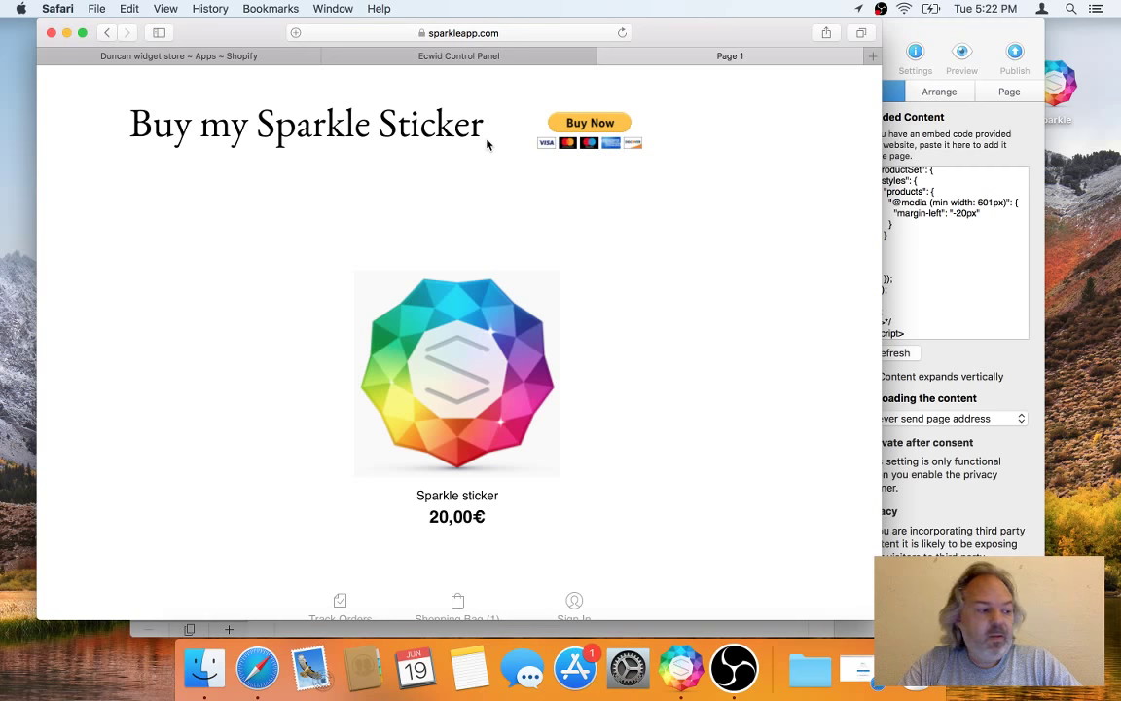
pyautogui.click(622, 34)
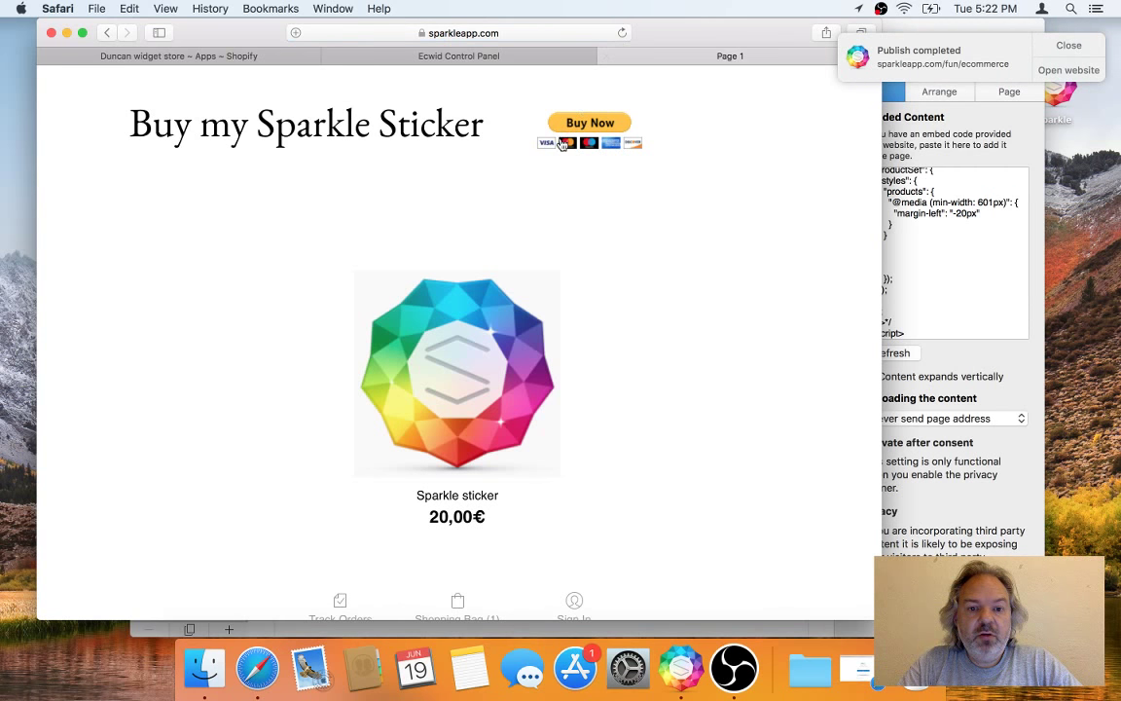
pyautogui.scroll(-5, 446, 382)
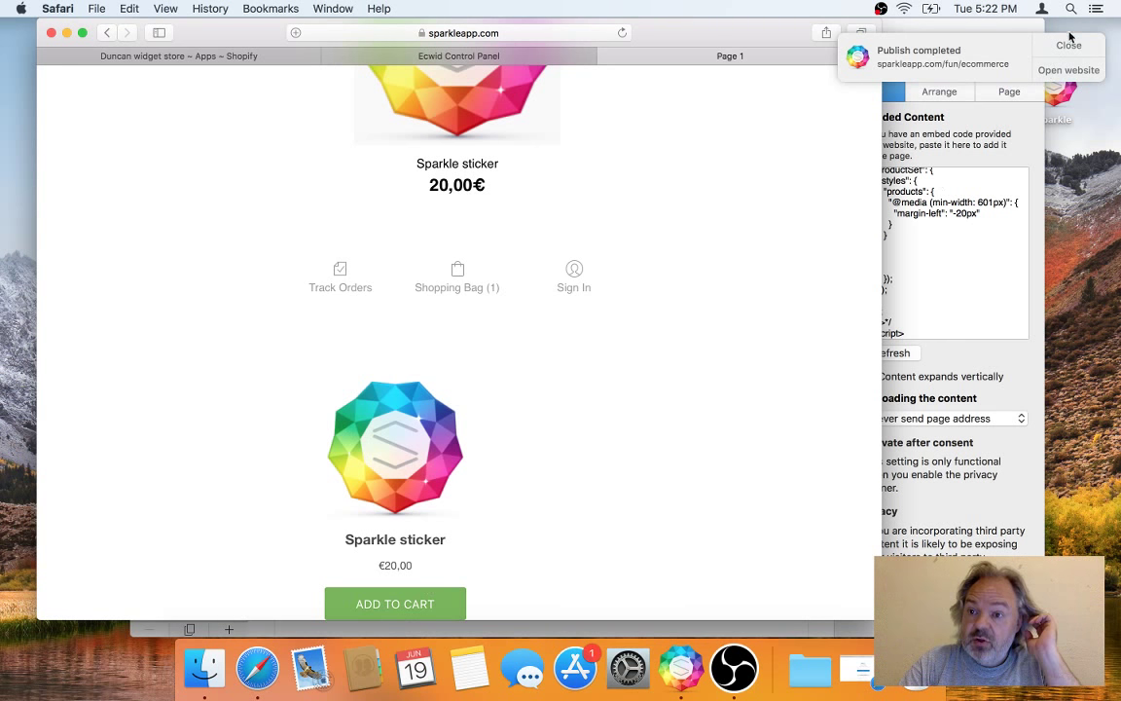
# Step: Add the sticker to the cart, try checkout, hit 'Checkout System disabled', and return to Shopify
pyautogui.click(397, 604)
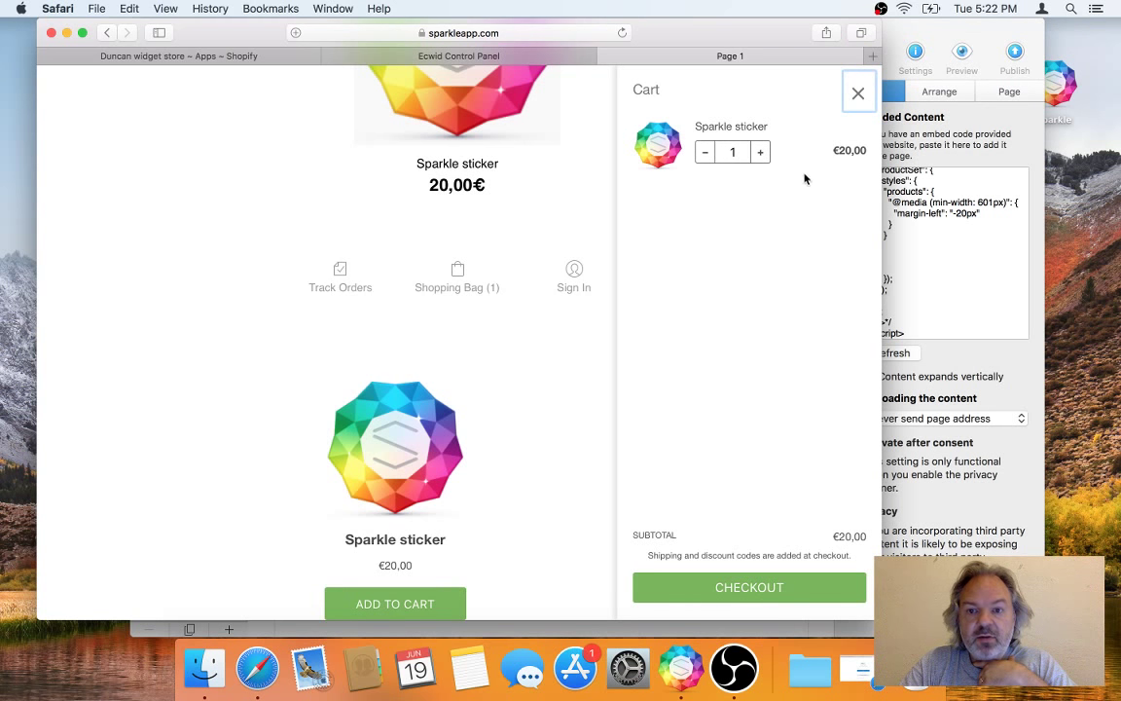
pyautogui.click(757, 589)
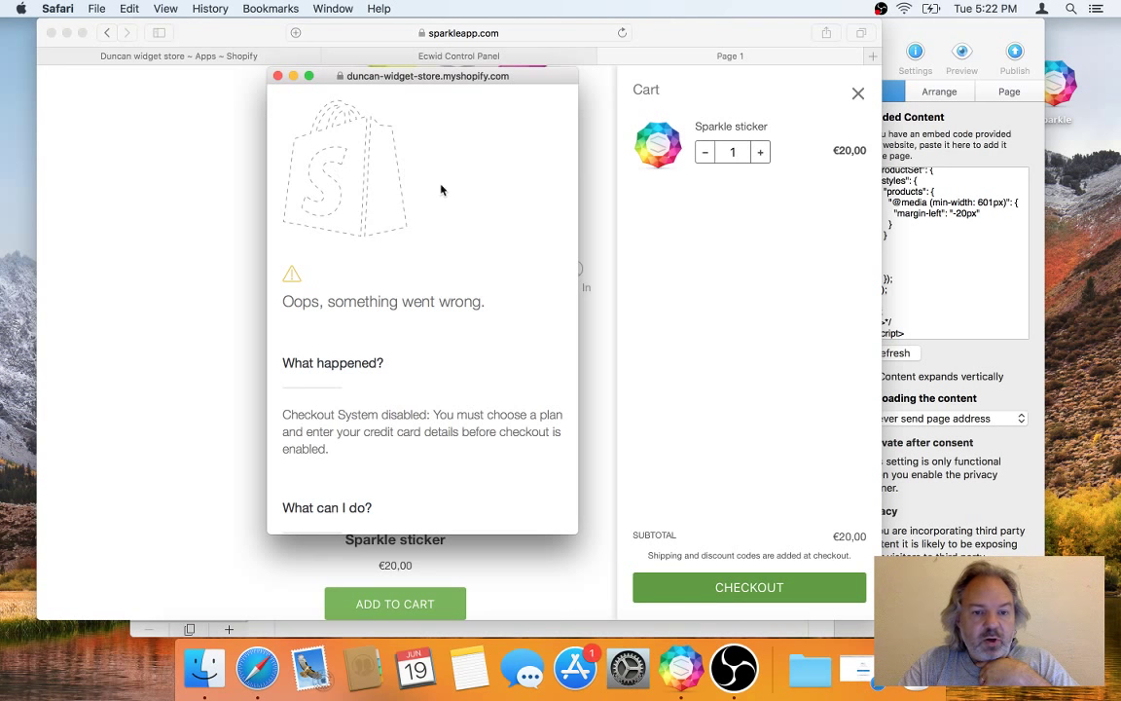
pyautogui.scroll(-5, 434, 278)
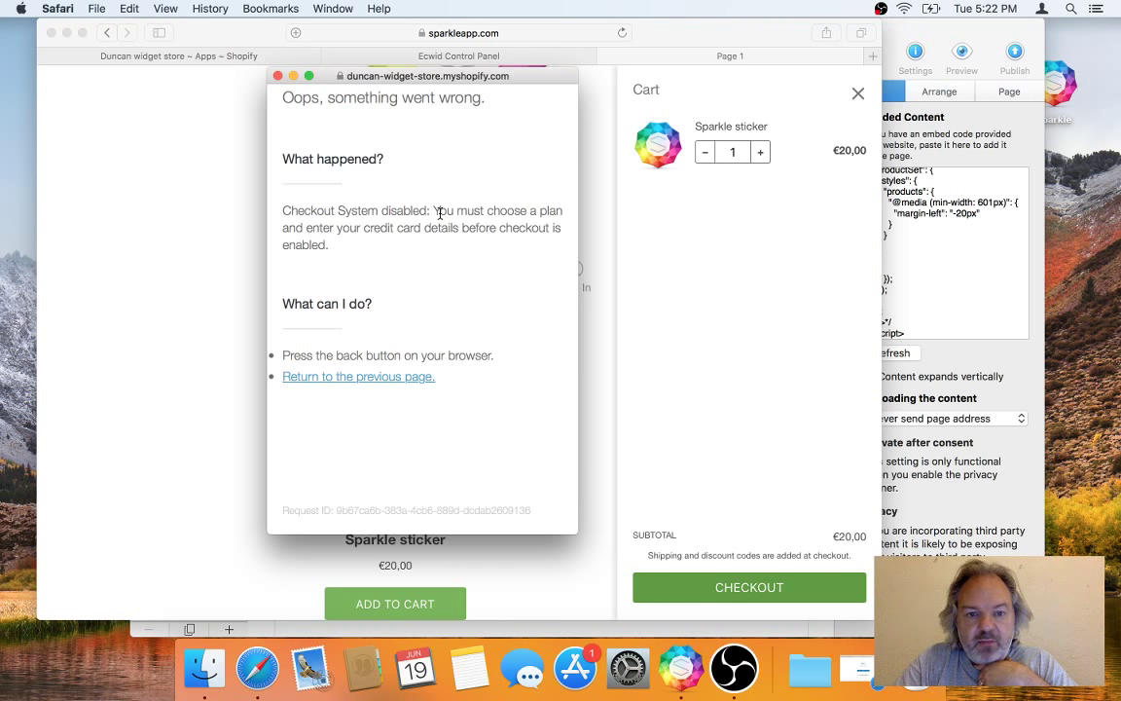
pyautogui.scroll(5, 440, 212)
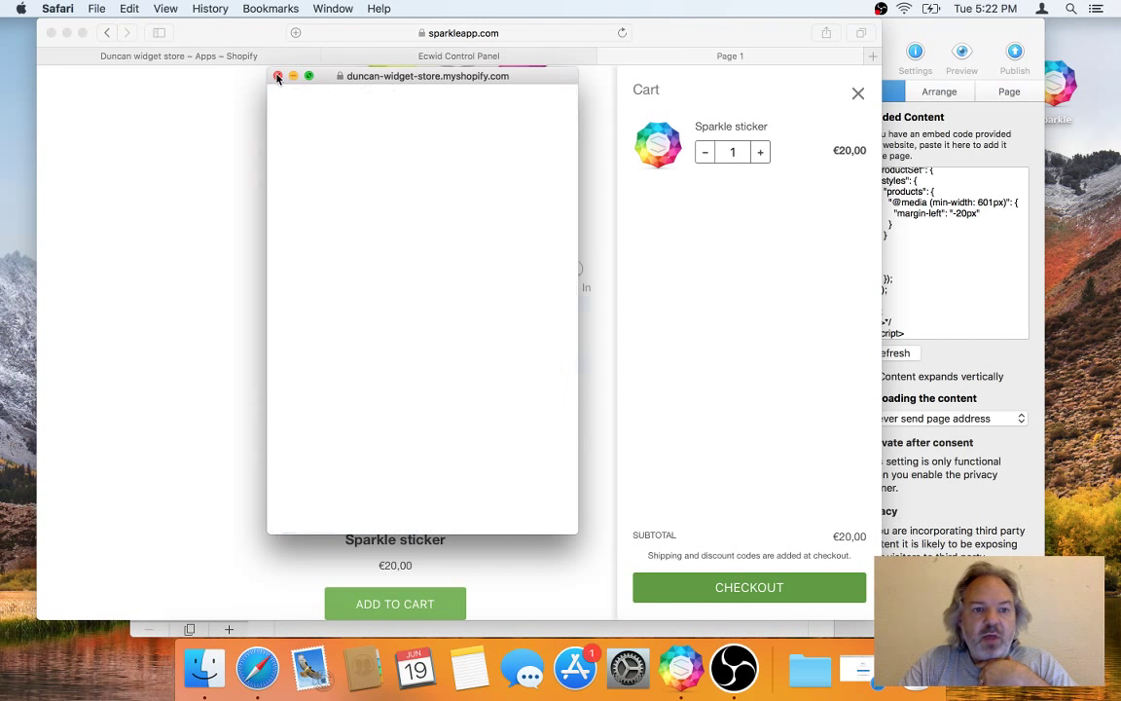
pyautogui.click(277, 77)
pyautogui.click(251, 55)
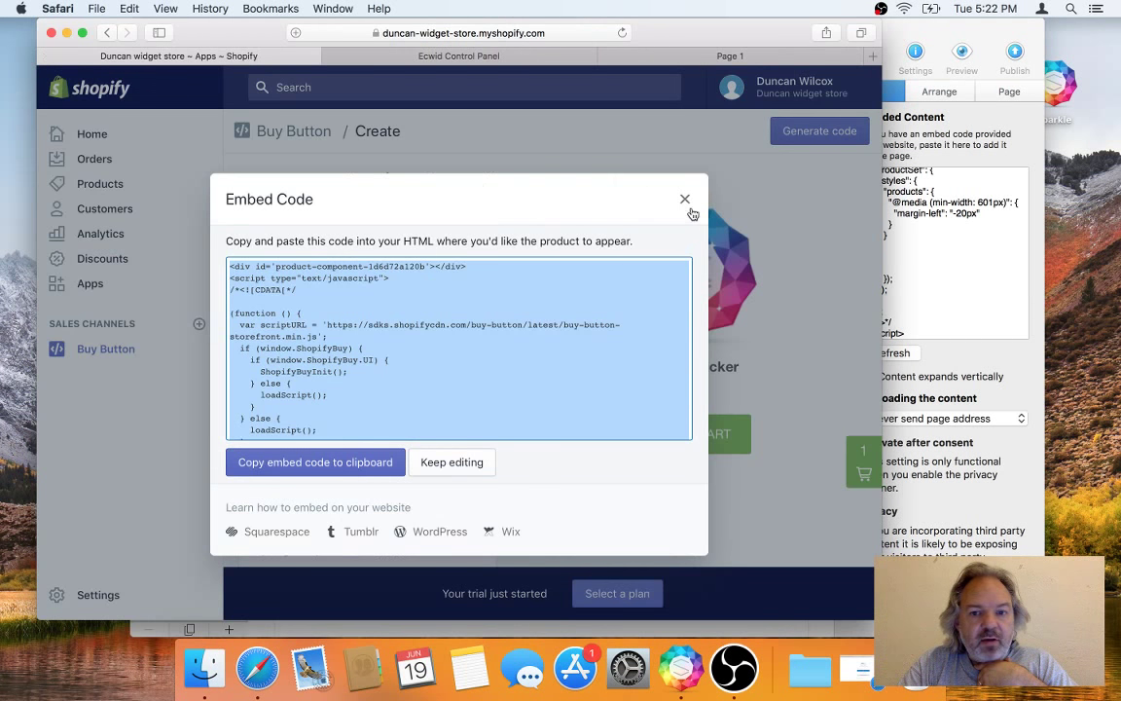
# Step: Close the embed code window, open Shopify's 'Pick a plan for your store' page, then go to Ecwid
pyautogui.click(684, 199)
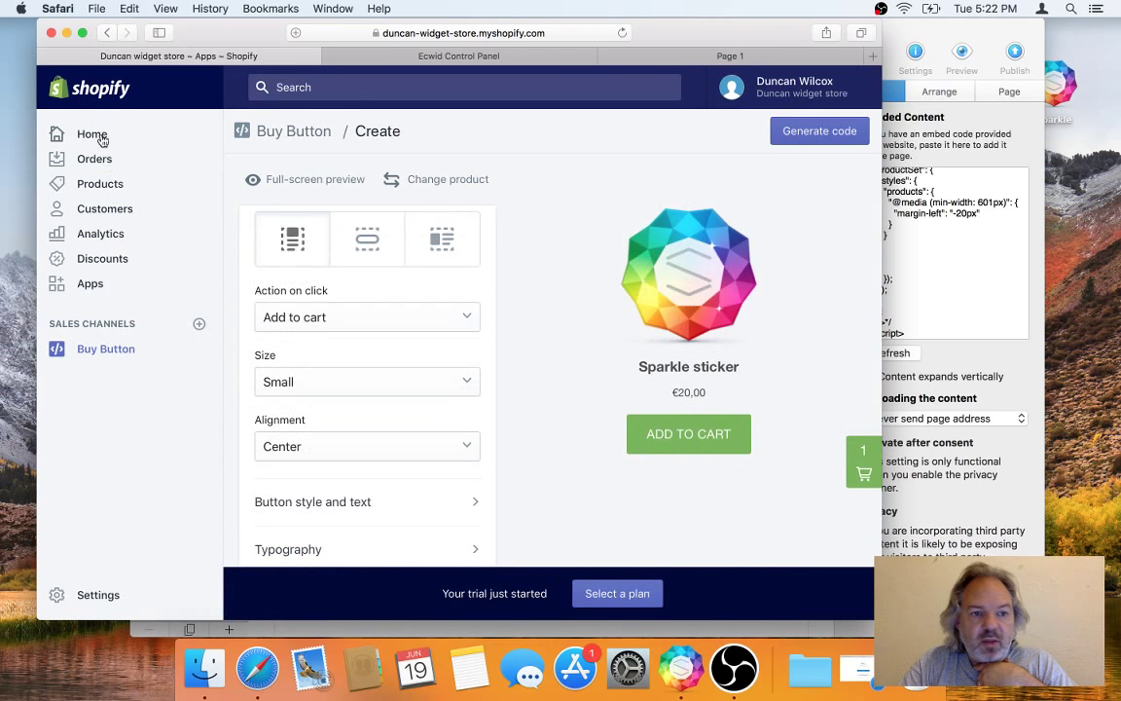
pyautogui.click(99, 136)
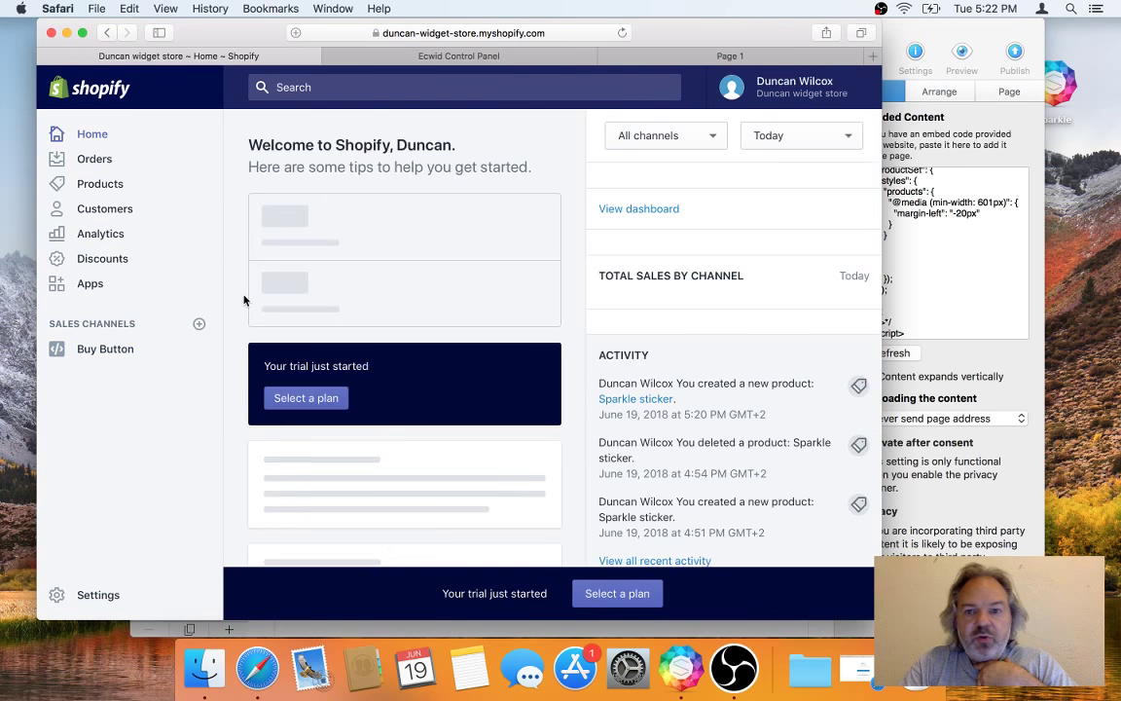
pyautogui.click(325, 400)
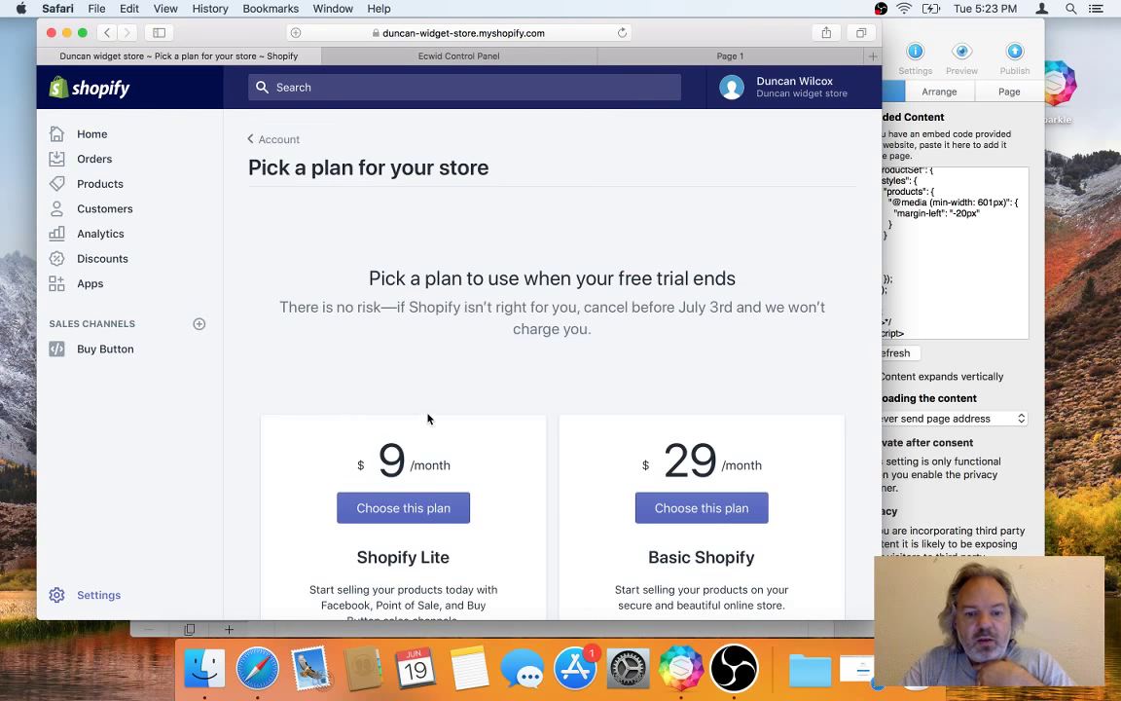
pyautogui.scroll(-3, 428, 418)
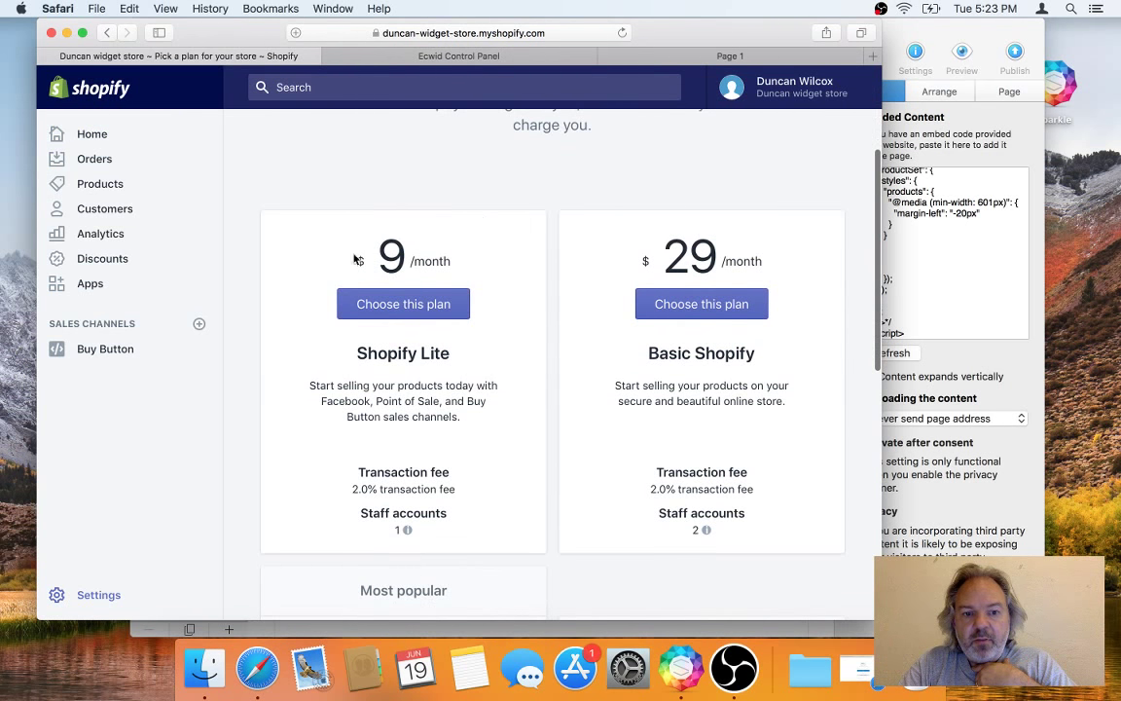
pyautogui.click(475, 57)
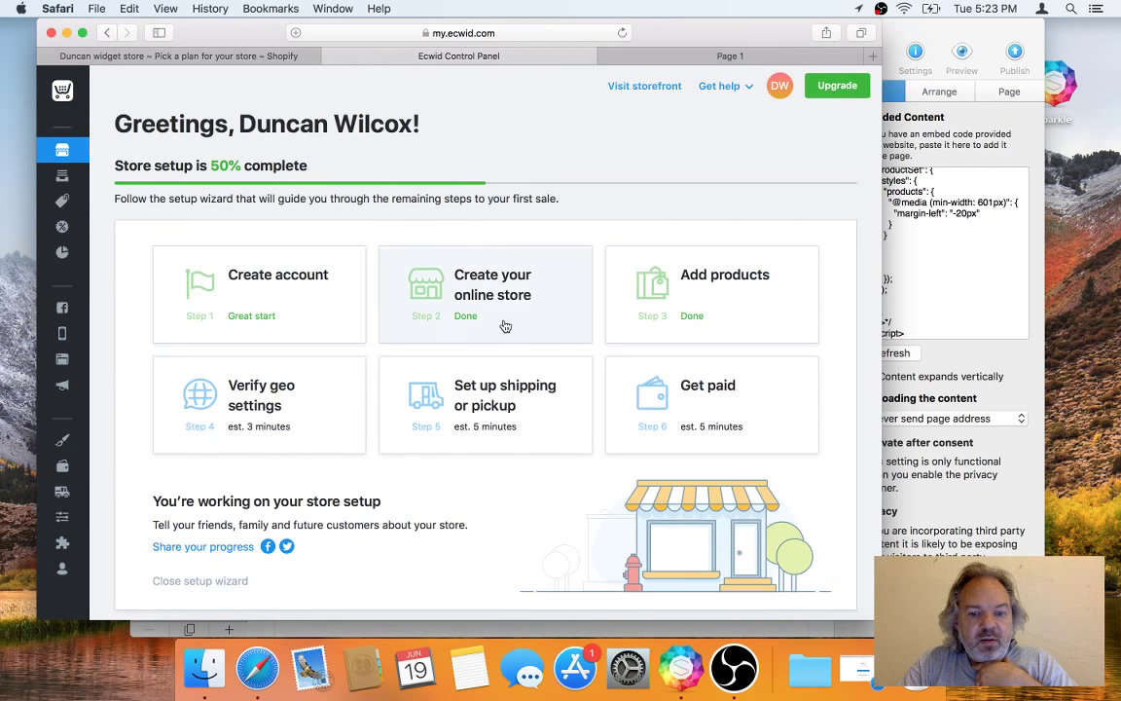
# Step: Scroll through the Ecwid store setup dashboard, then return to Shopify's plans page
pyautogui.scroll(-10, 505, 327)
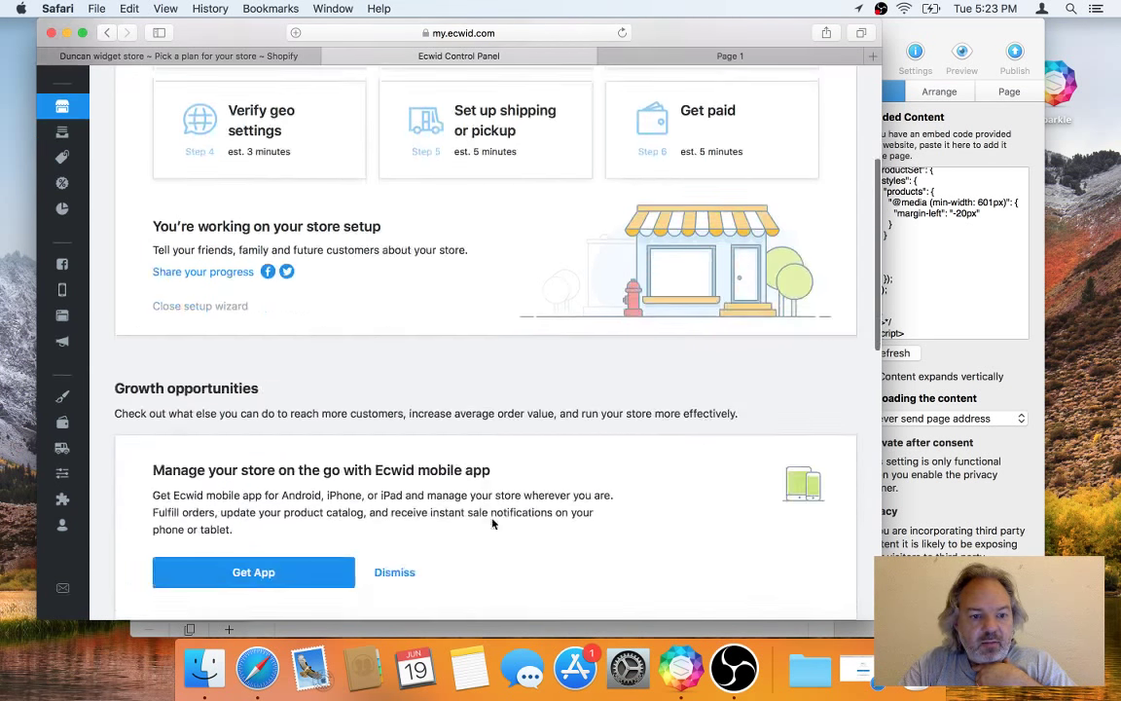
pyautogui.scroll(-5, 493, 524)
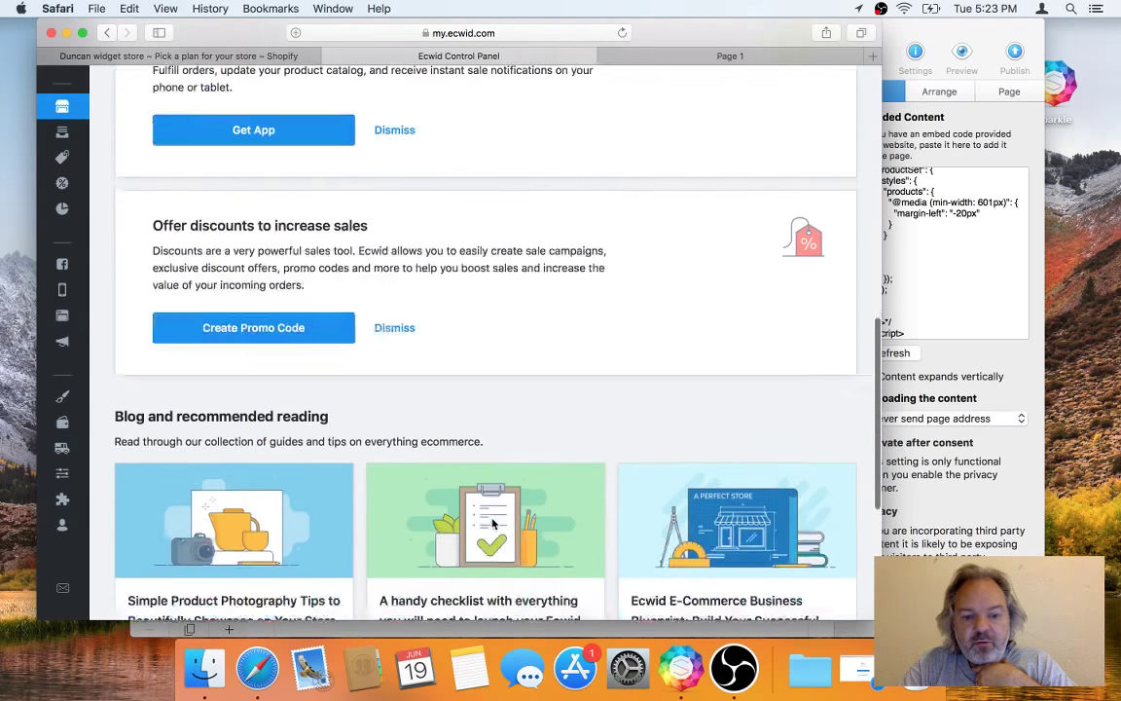
pyautogui.scroll(15, 493, 524)
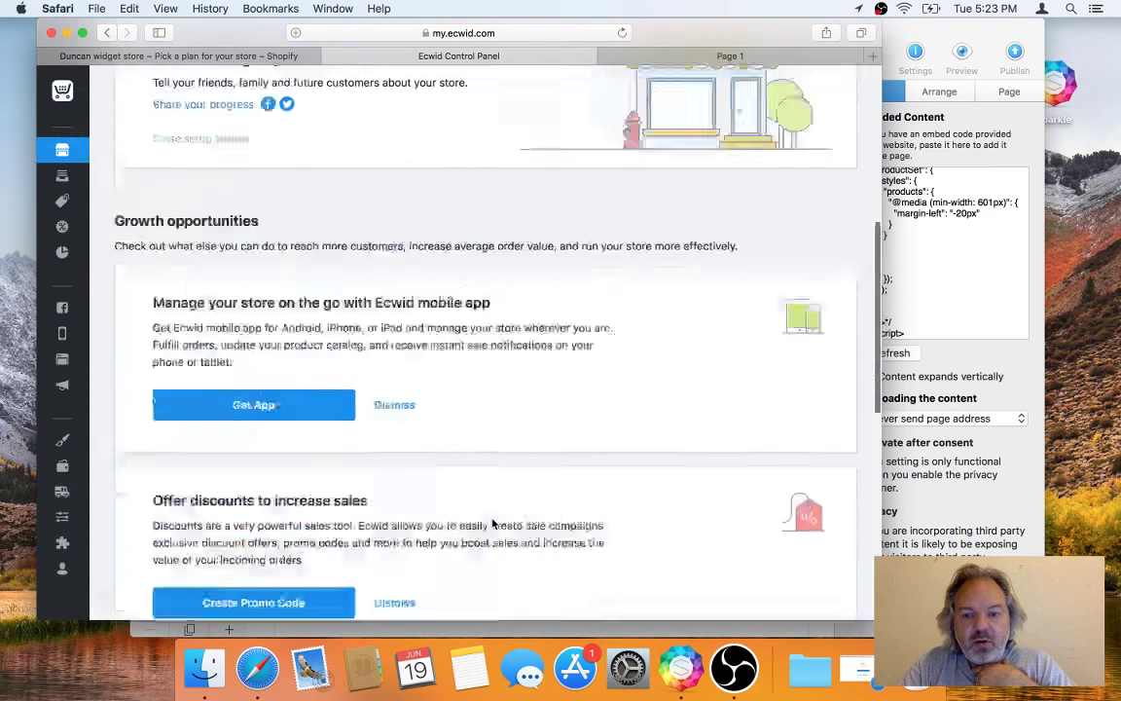
pyautogui.click(281, 56)
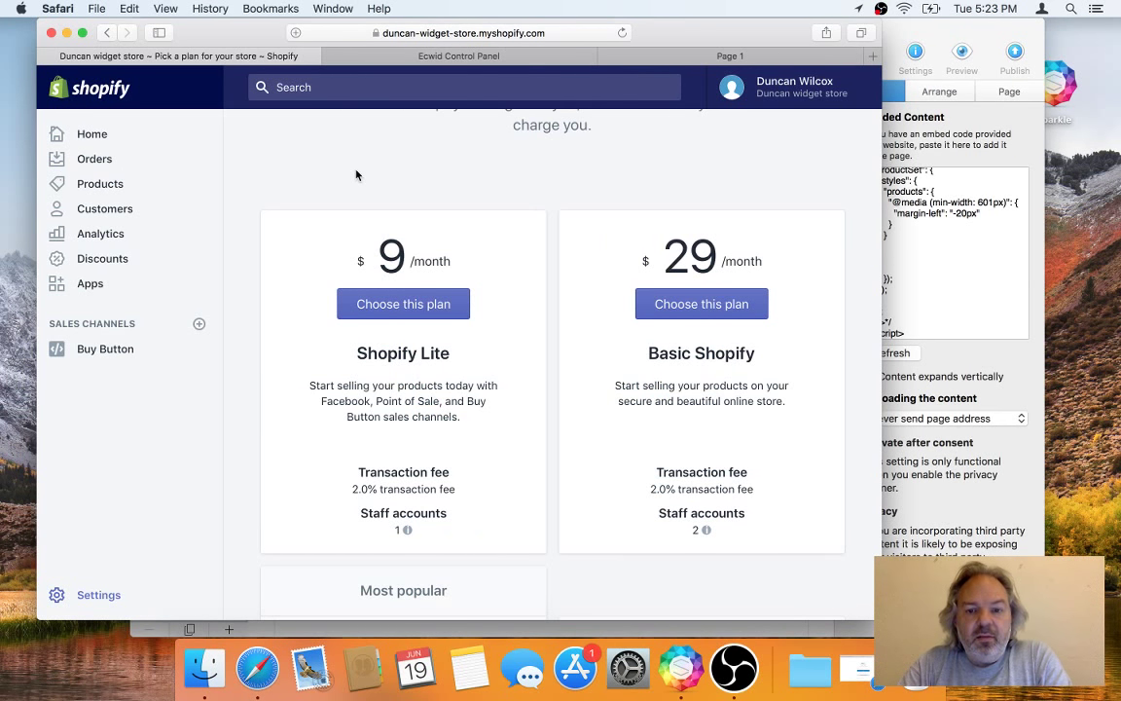
# Step: Reload the published Sparkle page to clear the cart panel, review it, then return to Sparkle
pyautogui.click(708, 57)
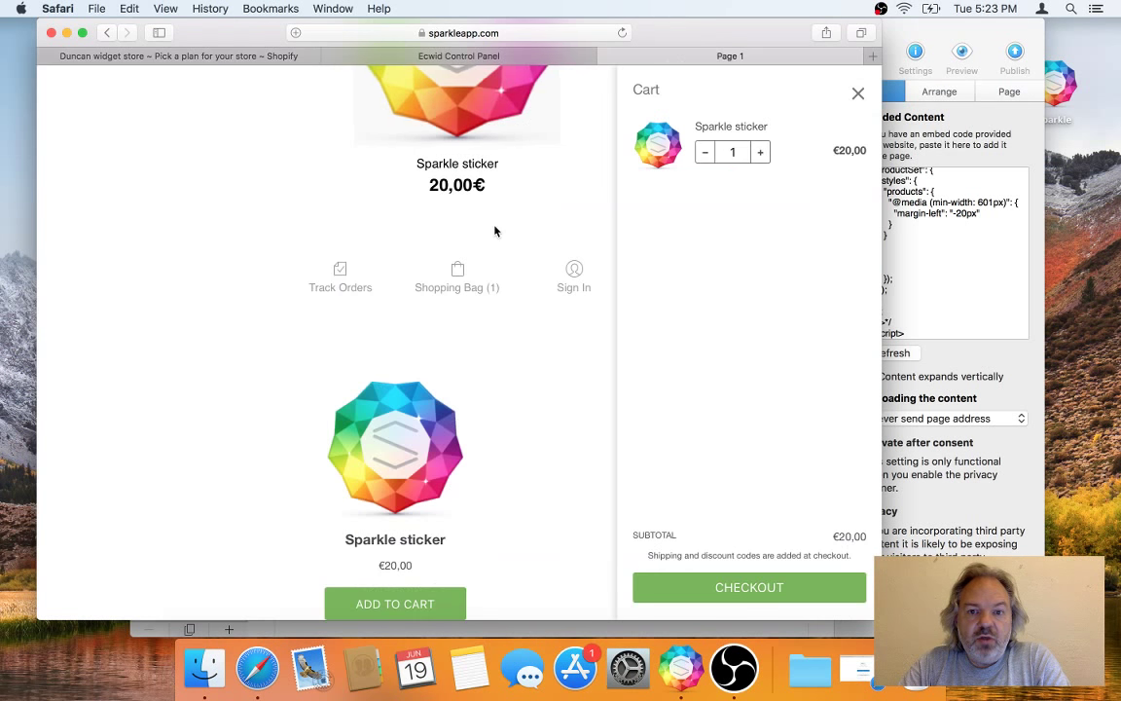
pyautogui.scroll(5, 495, 230)
pyautogui.click(536, 35)
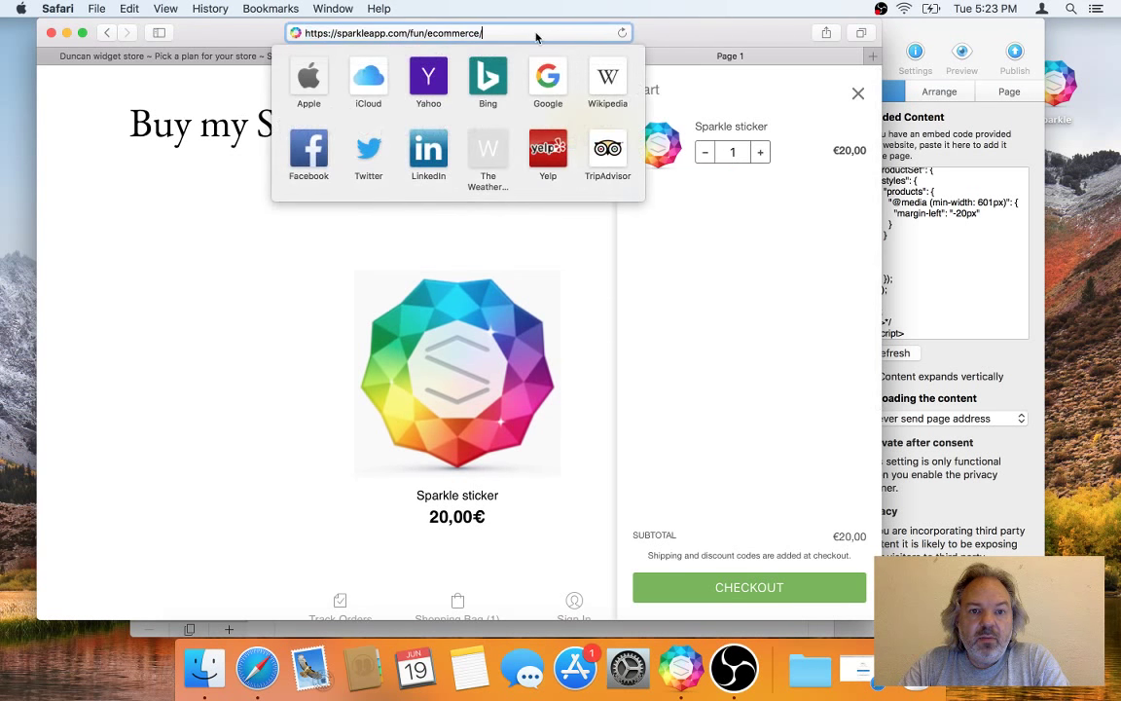
pyautogui.press('Return')
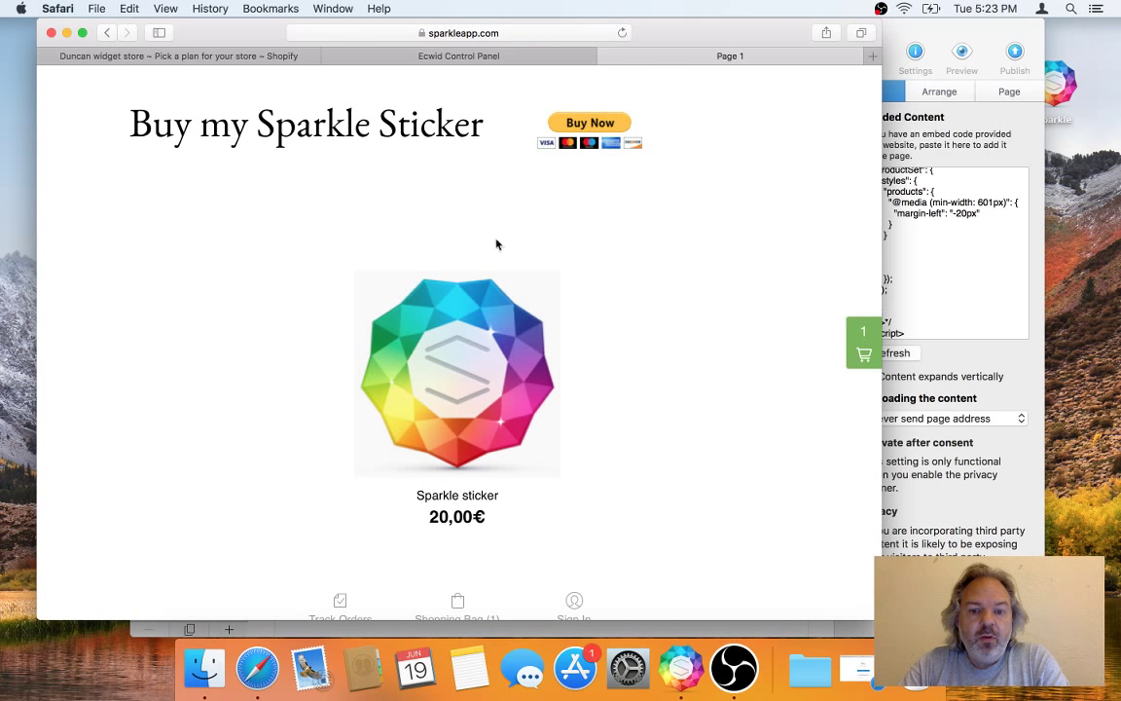
pyautogui.scroll(-5, 528, 280)
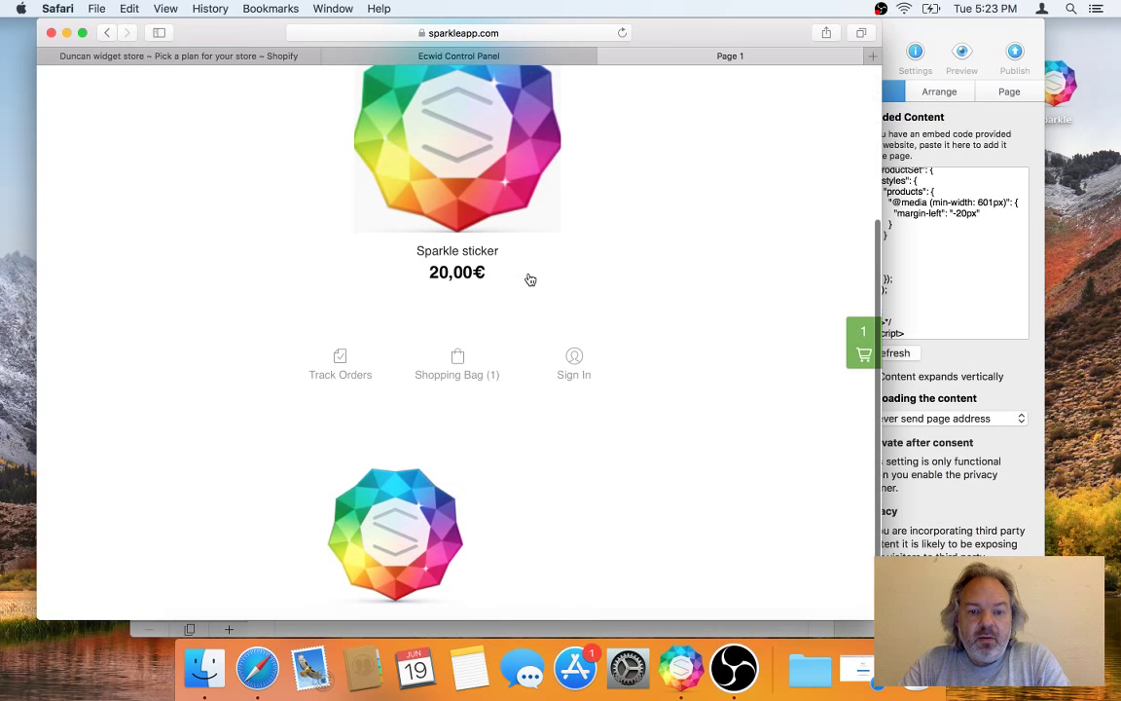
pyautogui.scroll(3, 530, 280)
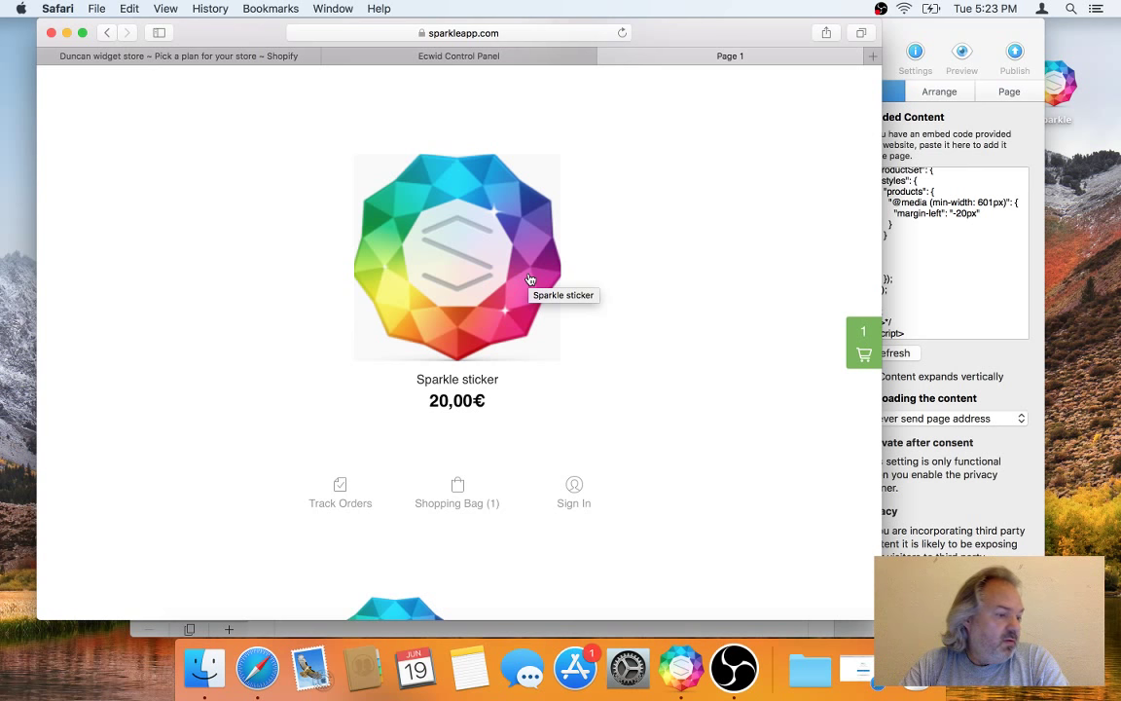
pyautogui.scroll(3, 529, 281)
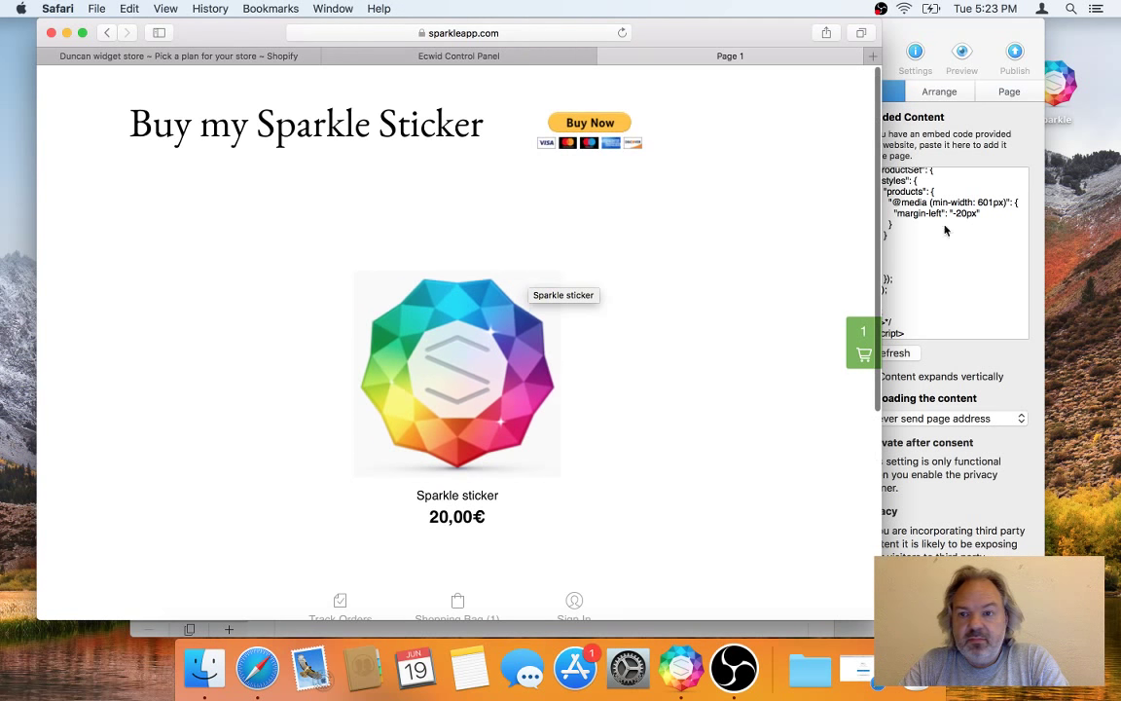
pyautogui.click(967, 35)
# Step: Drag the embedded sticker widget rightward below the grey box and deselect it
pyautogui.moveTo(446, 305); pyautogui.dragTo(697, 365)
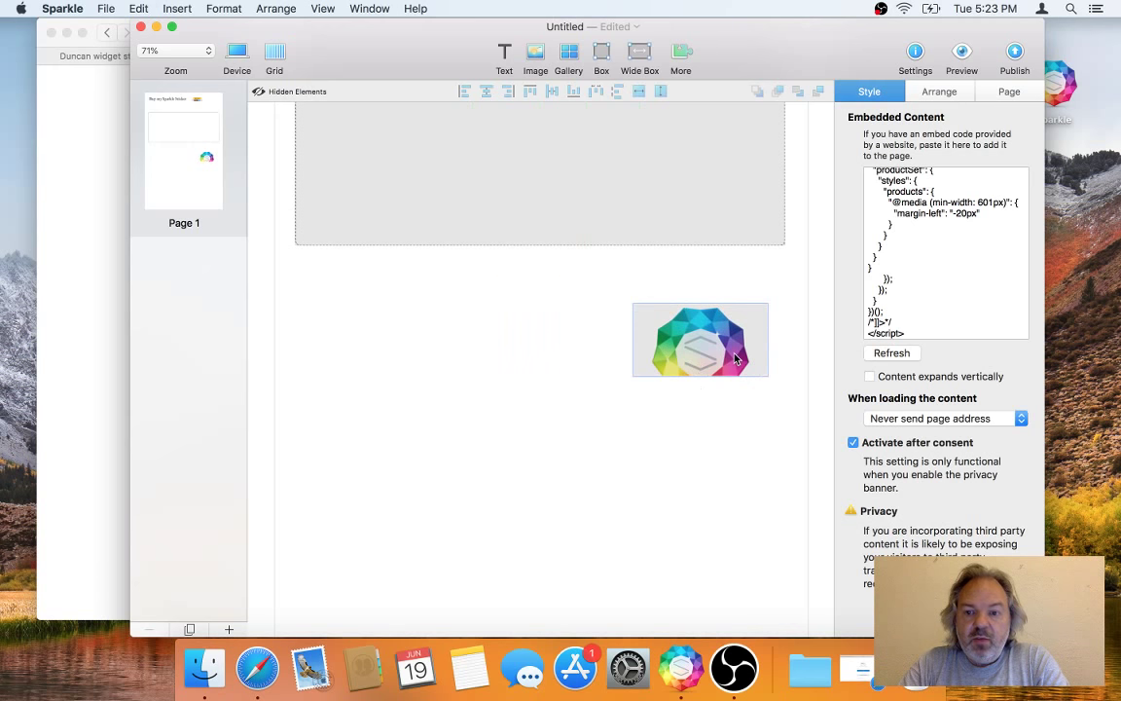
pyautogui.click(558, 319)
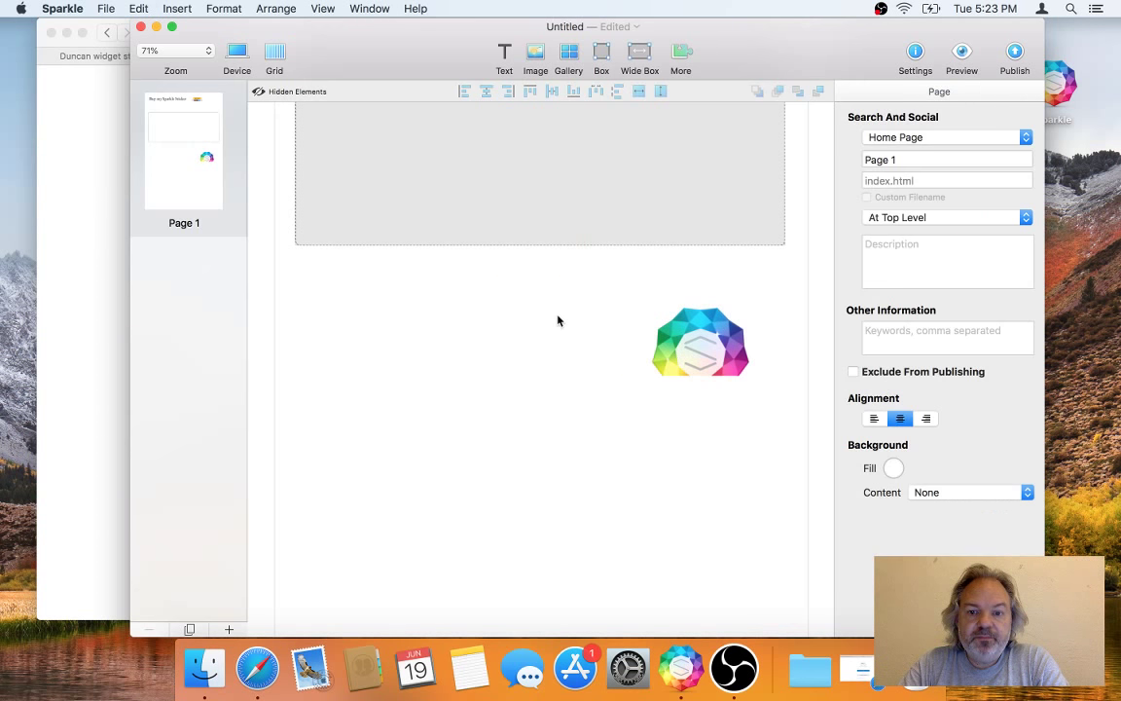
pyautogui.scroll(5, 569, 202)
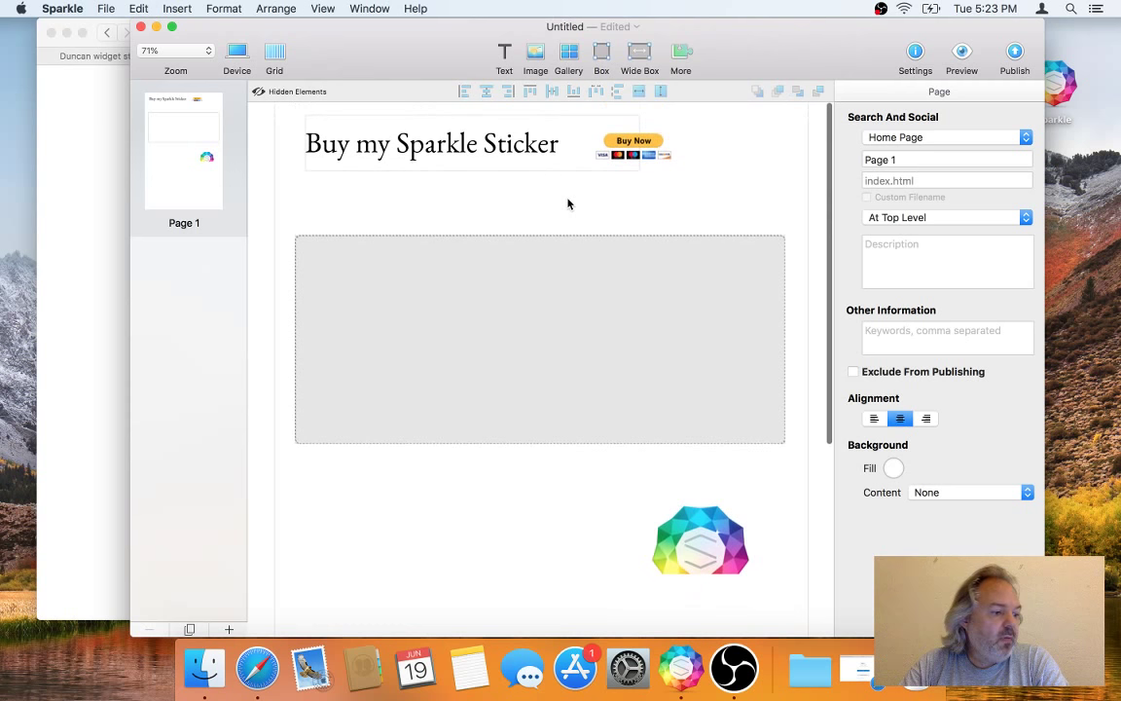